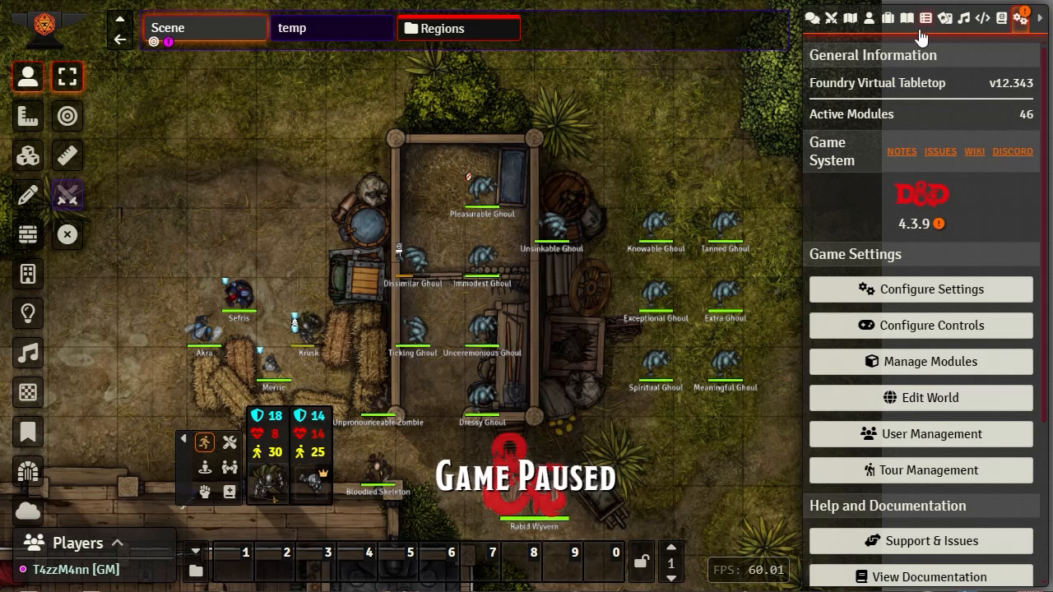
Open the Monsters (SRD) compendium from the Monsters folder within D&D SRD Content.
{"action": "left_click", "coordinate": [999, 20]}
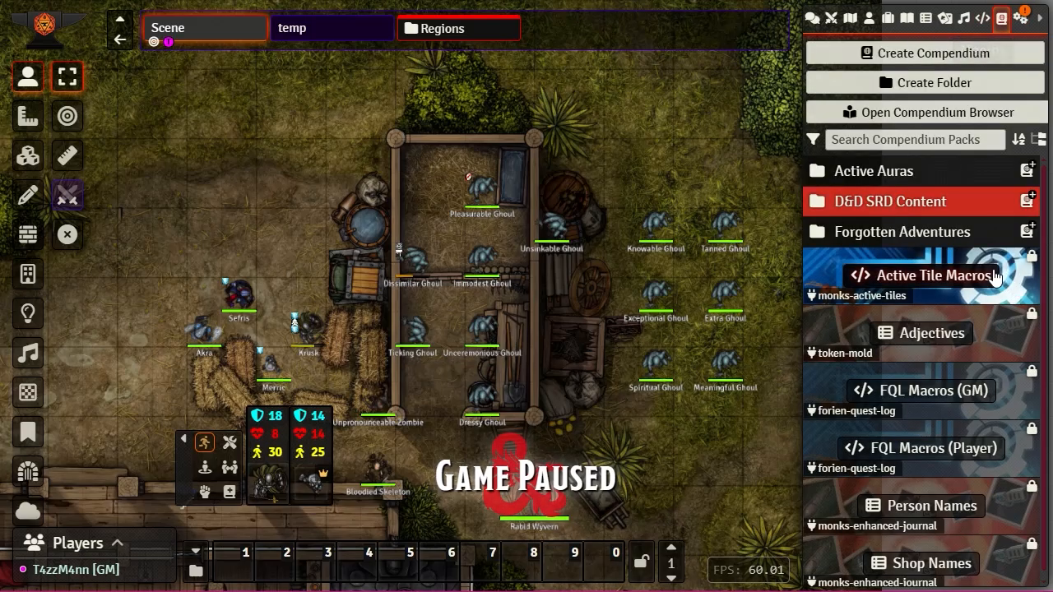
{"action": "left_click", "coordinate": [904, 201]}
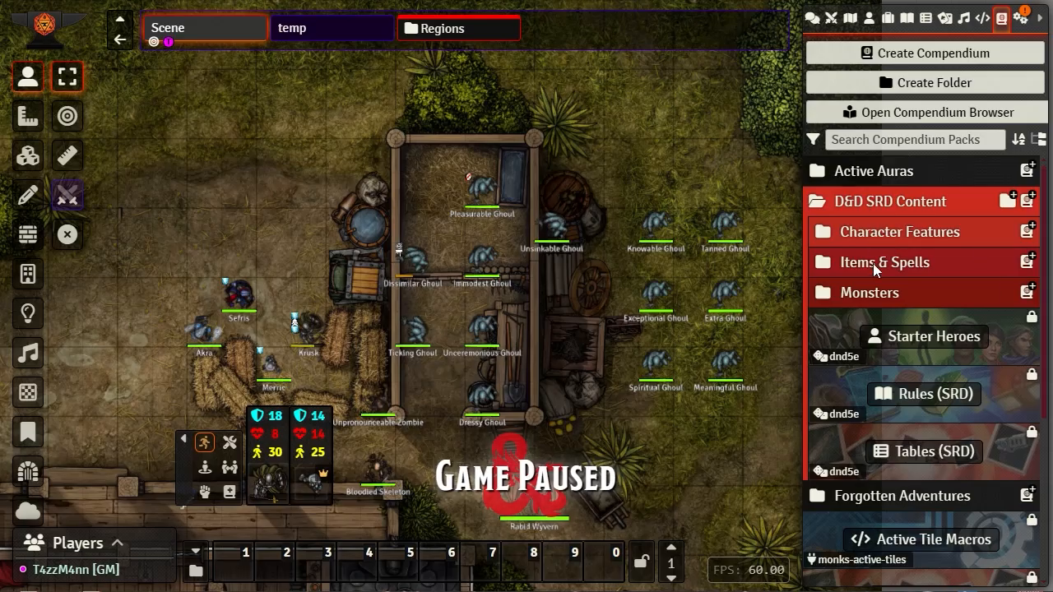
{"action": "left_click", "coordinate": [867, 293]}
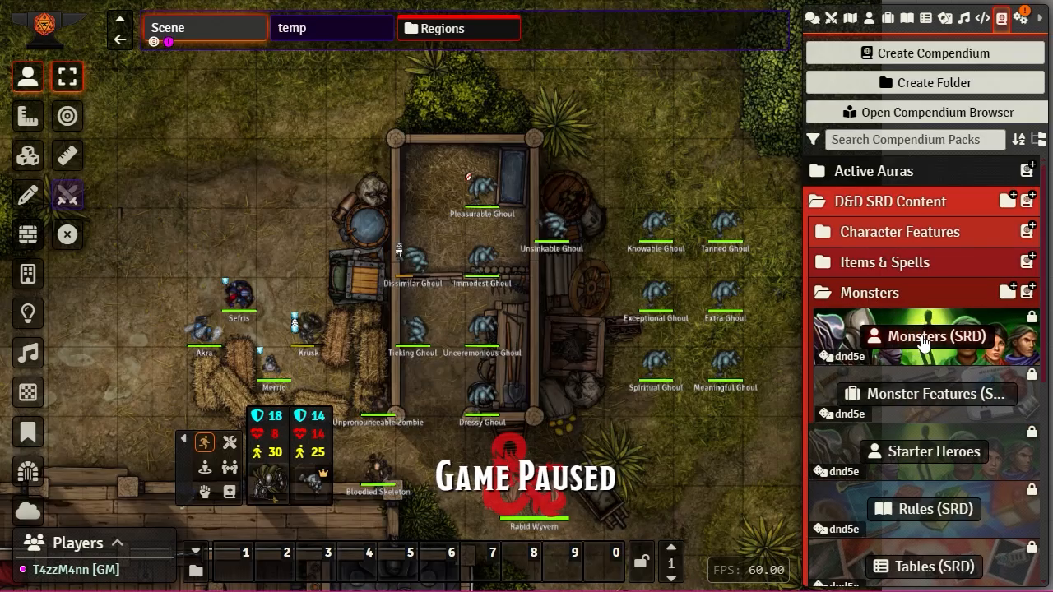
{"action": "left_click", "coordinate": [923, 344]}
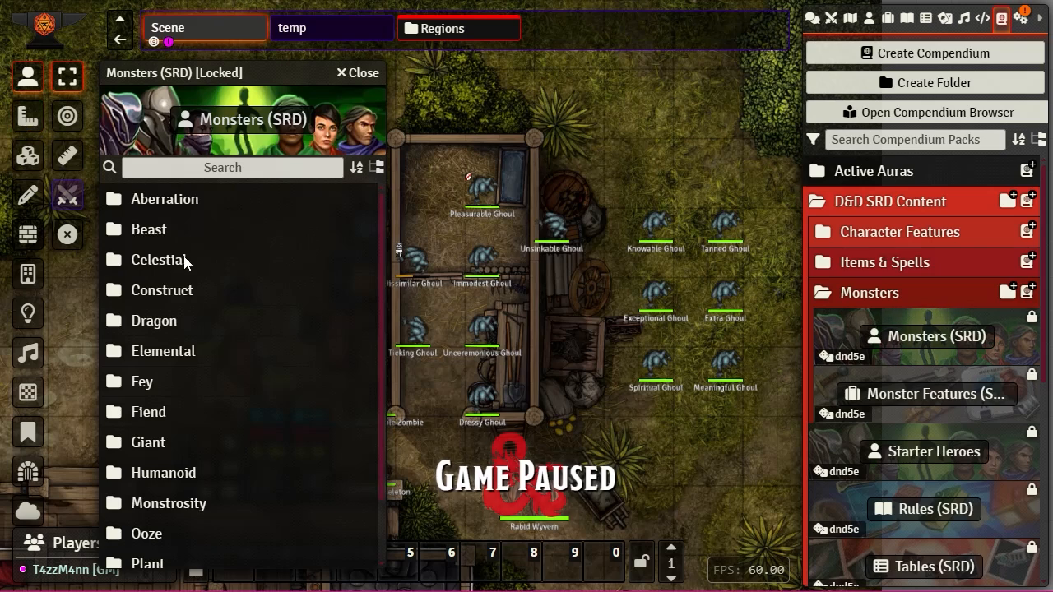
Expand the Aberration and Dragon folders in the Monsters (SRD) compendium, reposition its window, and examine the listed creatures.
{"action": "left_click", "coordinate": [159, 197]}
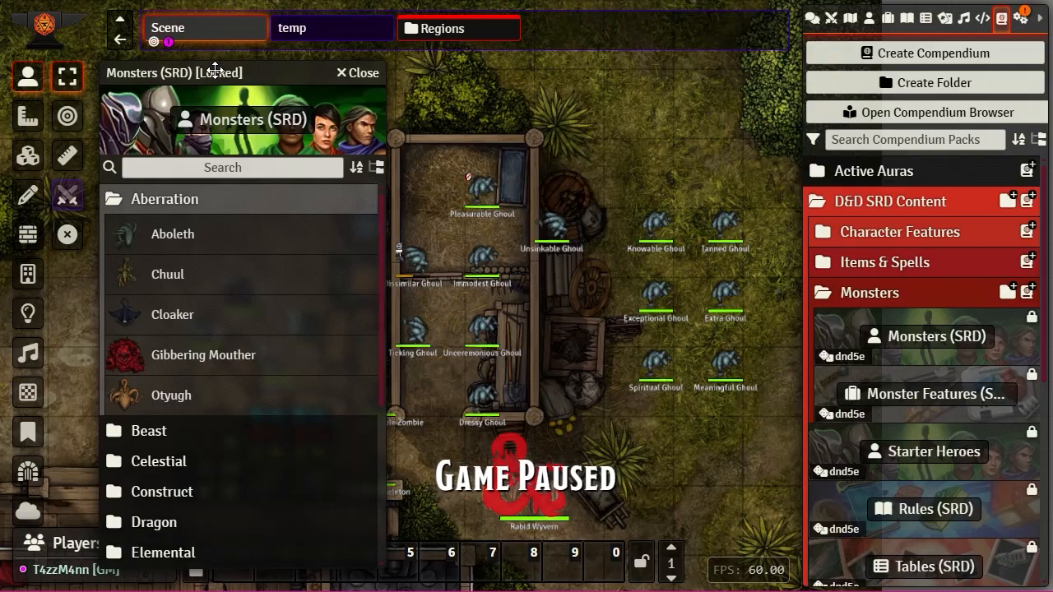
{"action": "left_click_drag", "start_coordinate": [215, 72], "coordinate": [373, 16]}
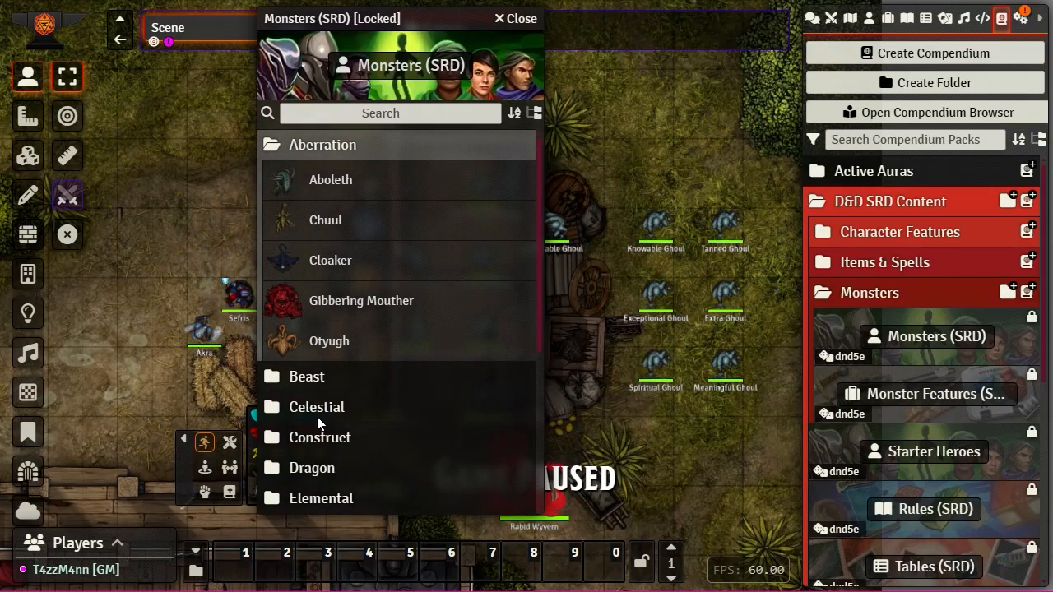
{"action": "scroll", "coordinate": [329, 432], "scroll_direction": "down", "scroll_amount": 1}
{"action": "left_click", "coordinate": [312, 385]}
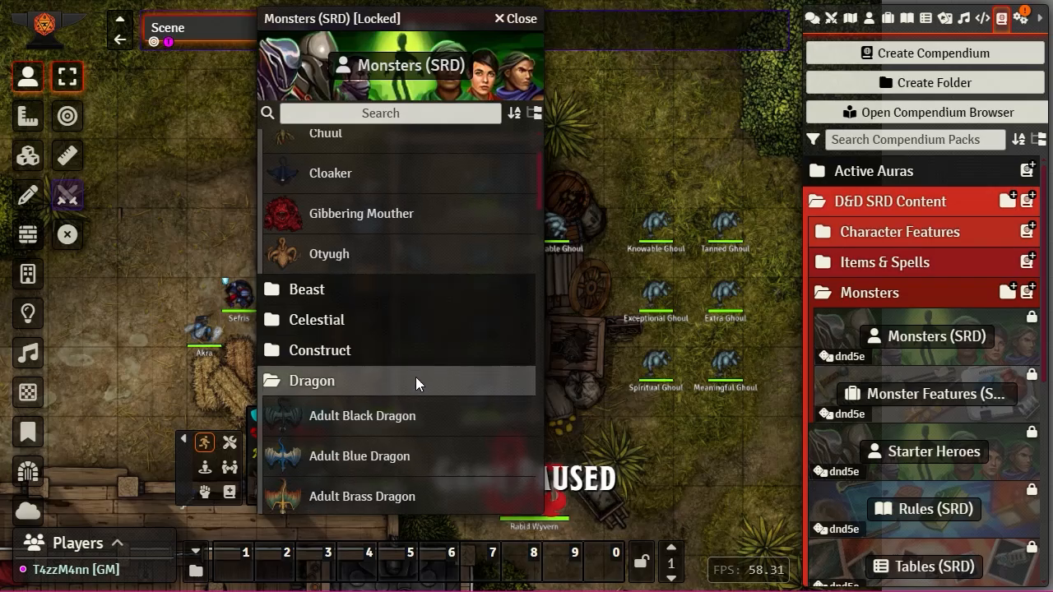
{"action": "scroll", "coordinate": [368, 395], "scroll_direction": "down", "scroll_amount": 2}
{"action": "scroll", "coordinate": [367, 395], "scroll_direction": "down", "scroll_amount": 2}
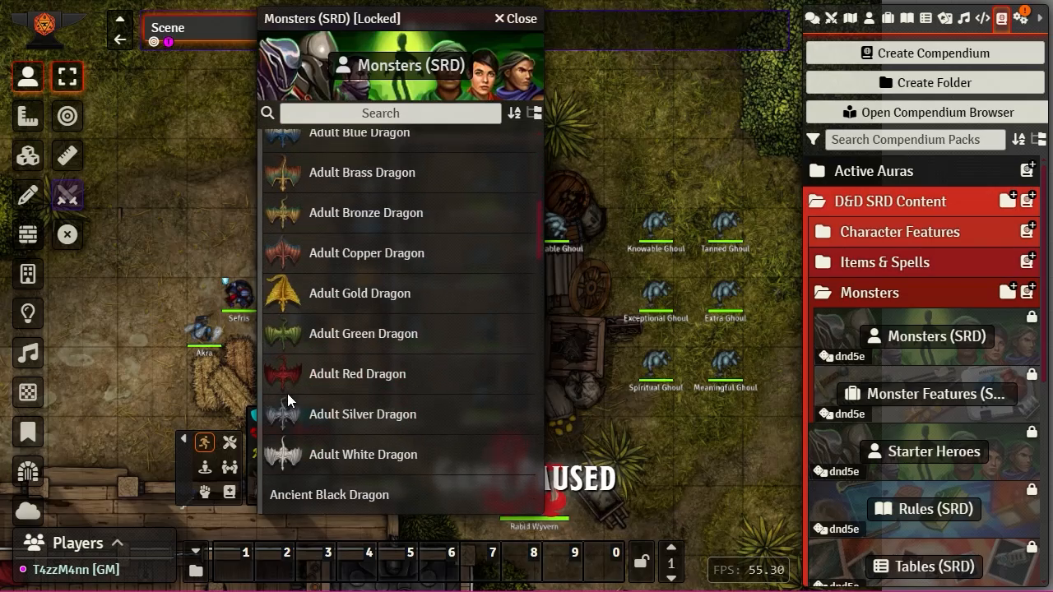
{"action": "scroll", "coordinate": [283, 452], "scroll_direction": "down", "scroll_amount": 1}
{"action": "scroll", "coordinate": [288, 370], "scroll_direction": "up", "scroll_amount": 5}
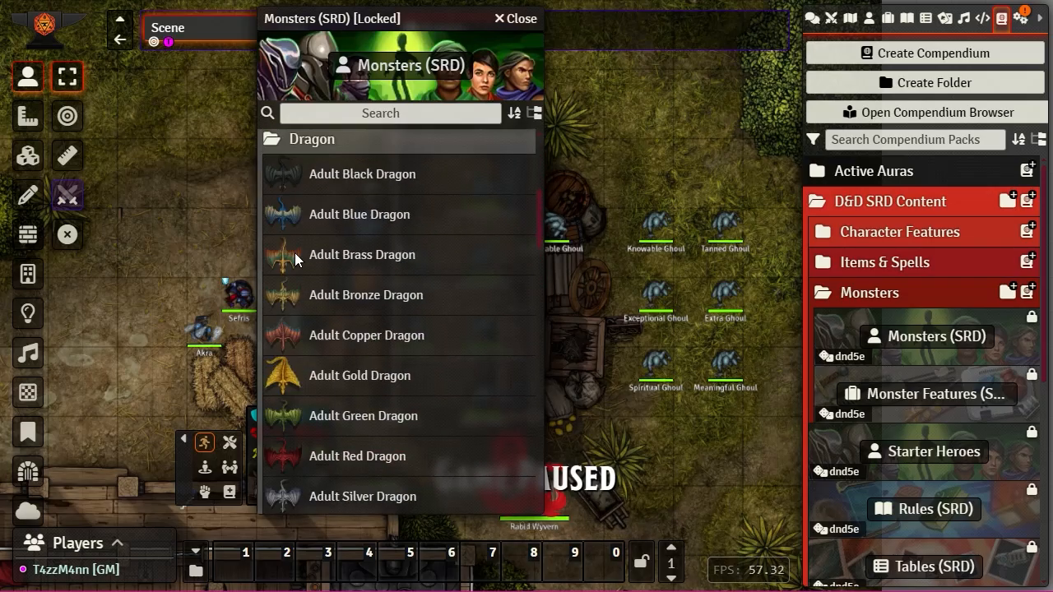
{"action": "scroll", "coordinate": [291, 310], "scroll_direction": "up", "scroll_amount": 1}
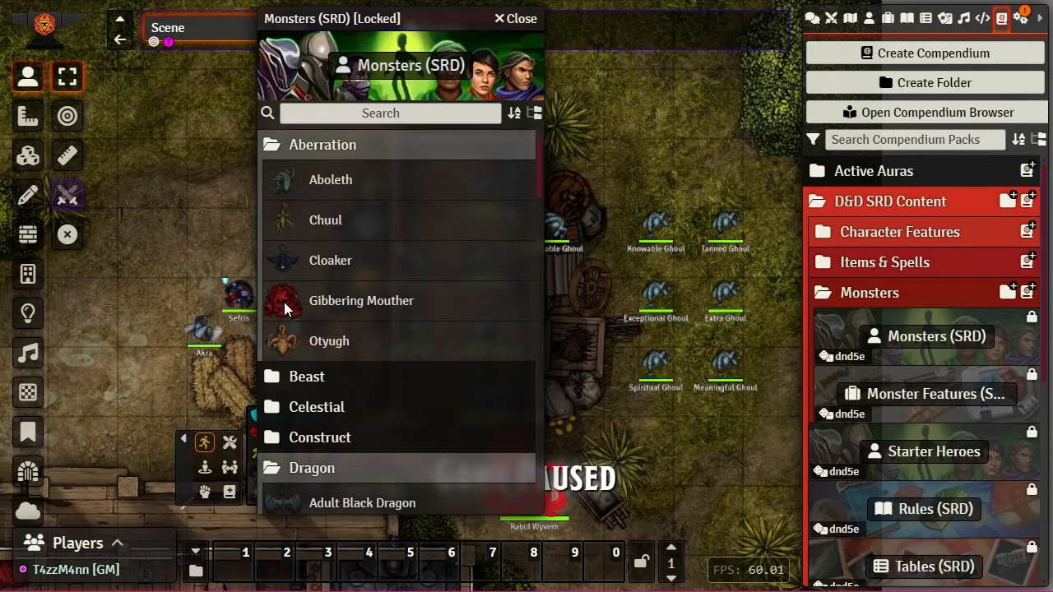
{"action": "scroll", "coordinate": [419, 284], "scroll_direction": "down", "scroll_amount": 3}
{"action": "scroll", "coordinate": [324, 208], "scroll_direction": "up", "scroll_amount": 2}
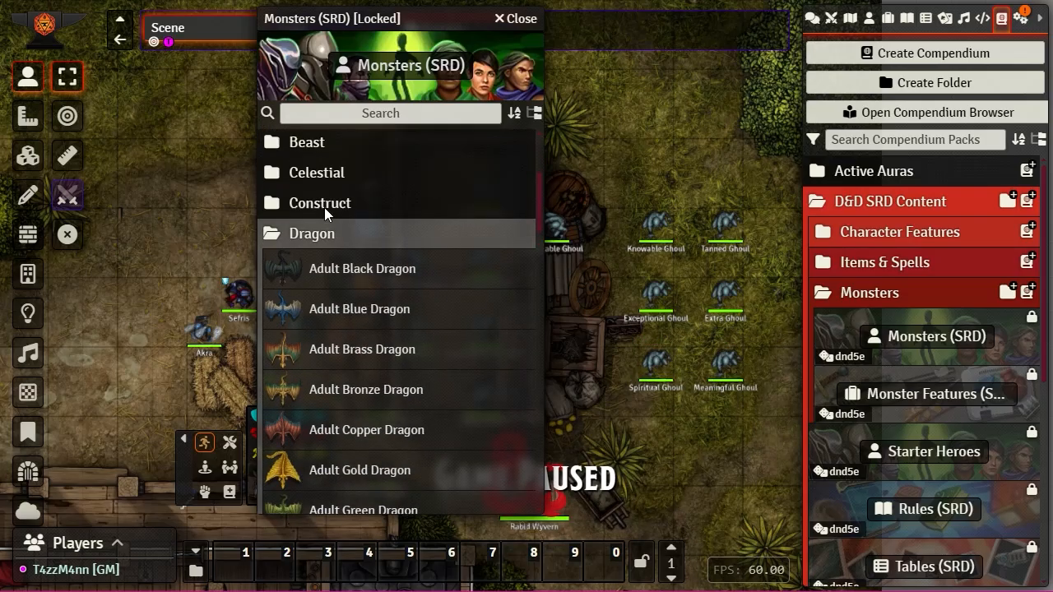
Expand the Beast folder in the Monsters (SRD) compendium and look through its creatures down to the remaining monster categories.
{"action": "left_click", "coordinate": [306, 295]}
{"action": "scroll", "coordinate": [418, 317], "scroll_direction": "down", "scroll_amount": 5}
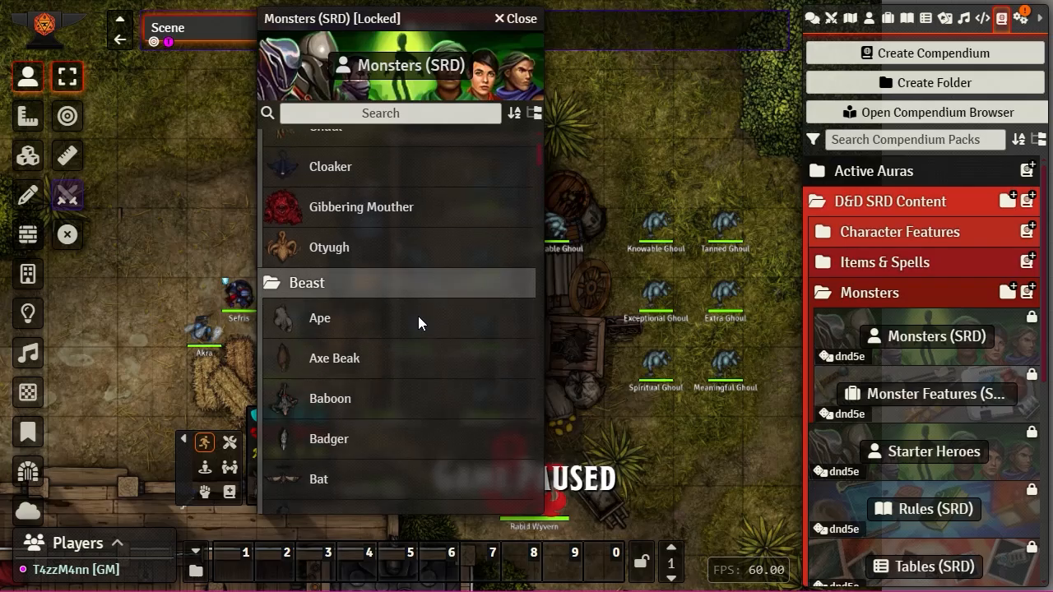
{"action": "scroll", "coordinate": [410, 322], "scroll_direction": "down", "scroll_amount": 15}
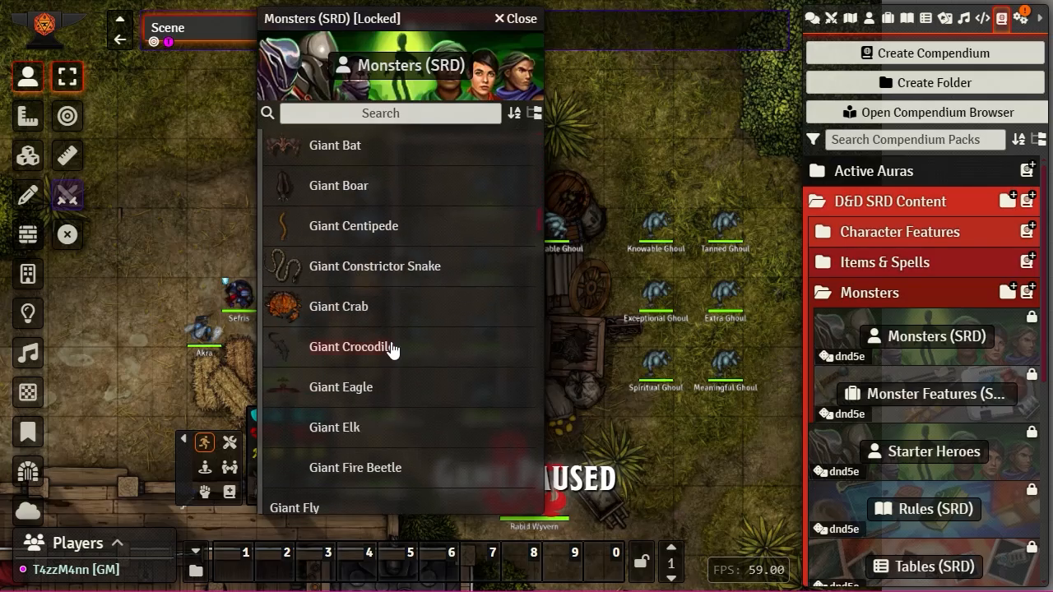
{"action": "scroll", "coordinate": [391, 350], "scroll_direction": "down", "scroll_amount": 18}
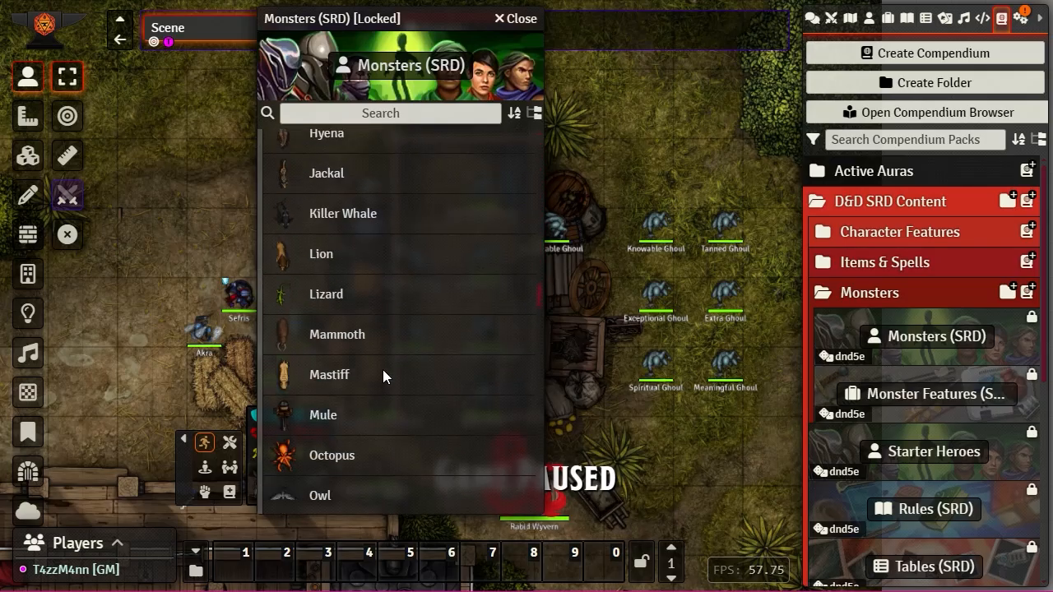
{"action": "scroll", "coordinate": [392, 367], "scroll_direction": "down", "scroll_amount": 10}
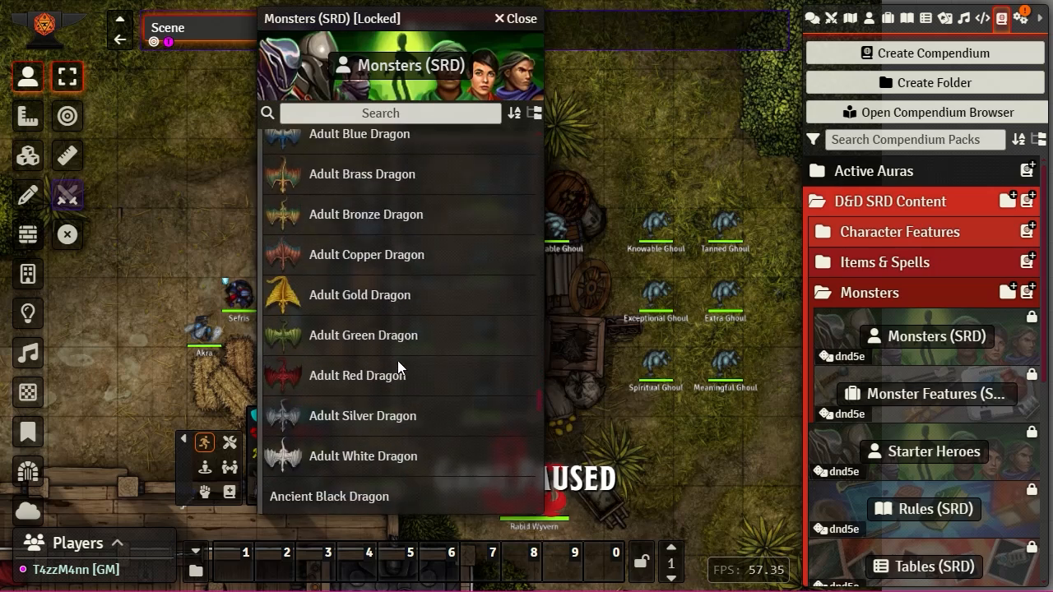
{"action": "scroll", "coordinate": [401, 372], "scroll_direction": "down", "scroll_amount": 10}
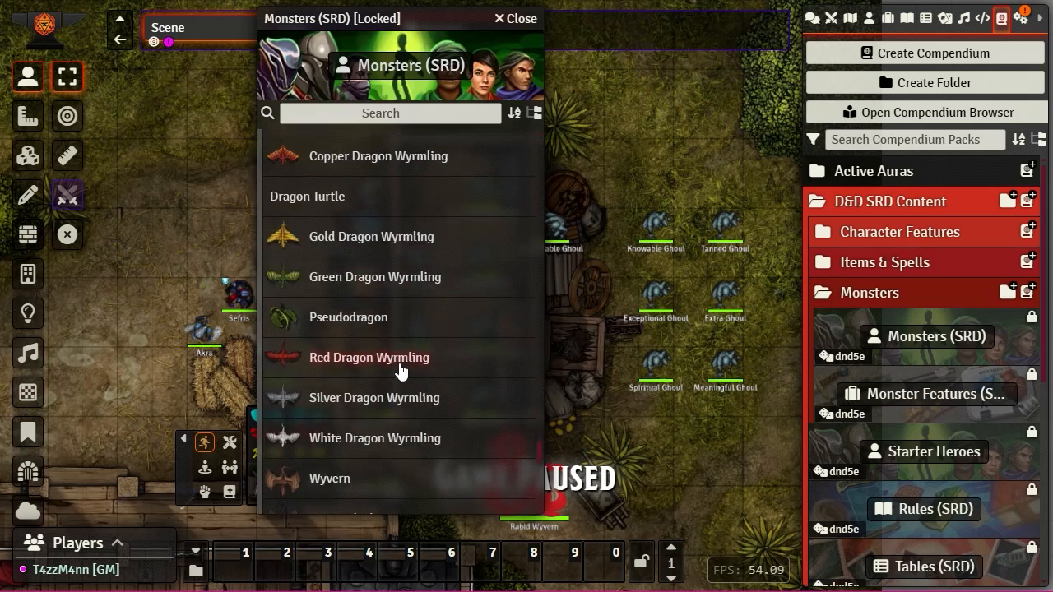
{"action": "scroll", "coordinate": [400, 371], "scroll_direction": "down", "scroll_amount": 7}
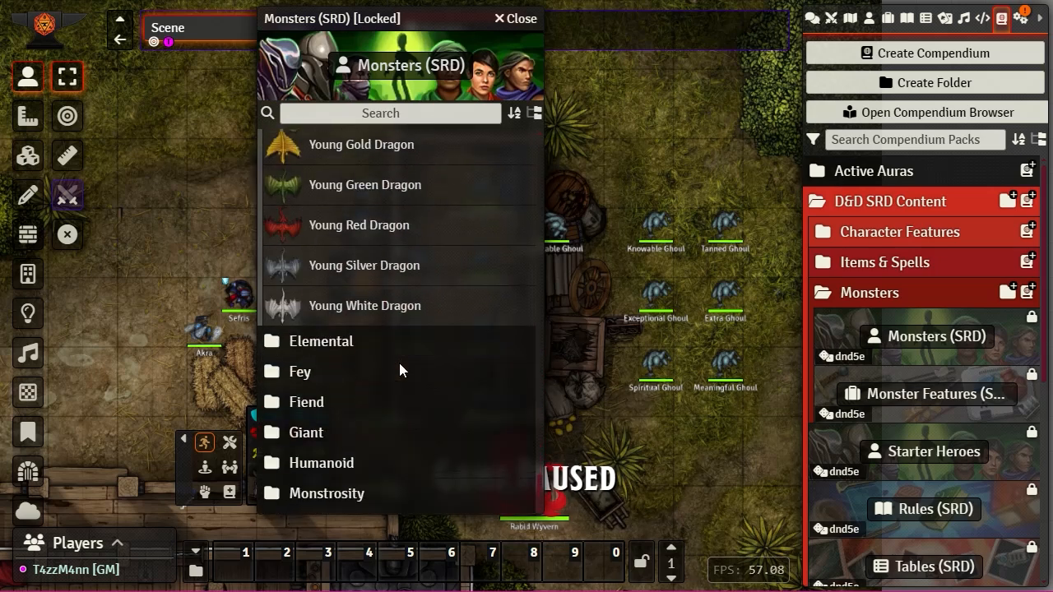
{"action": "scroll", "coordinate": [400, 371], "scroll_direction": "down", "scroll_amount": 2}
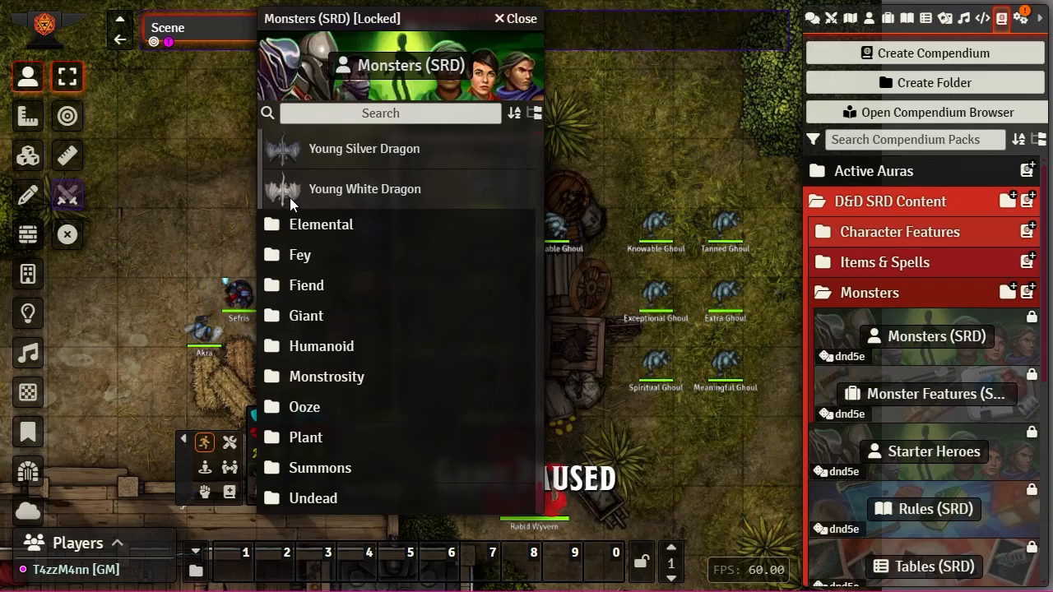
{"action": "scroll", "coordinate": [340, 171], "scroll_direction": "up", "scroll_amount": 5}
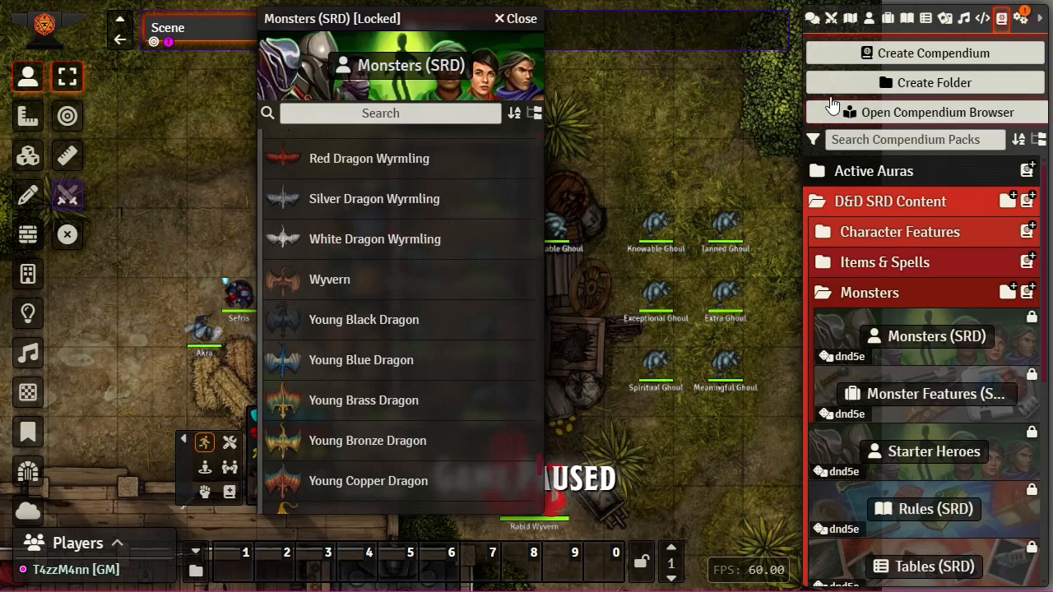
Check the world's actor list, and go back to the compendium packs to look over those supplied by the system and modules.
{"action": "left_click", "coordinate": [870, 20]}
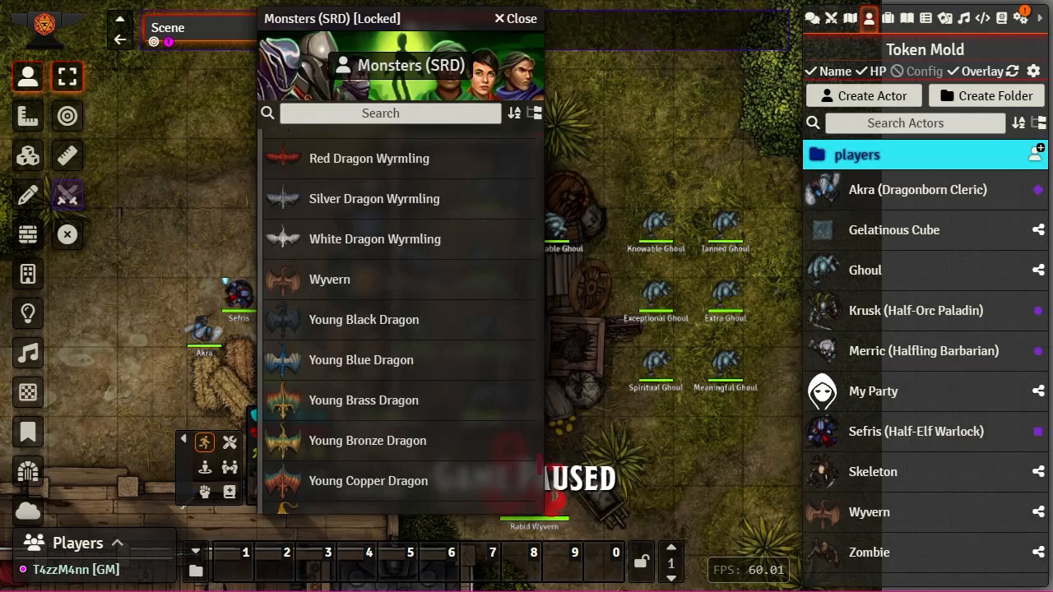
{"action": "left_click", "coordinate": [1003, 19]}
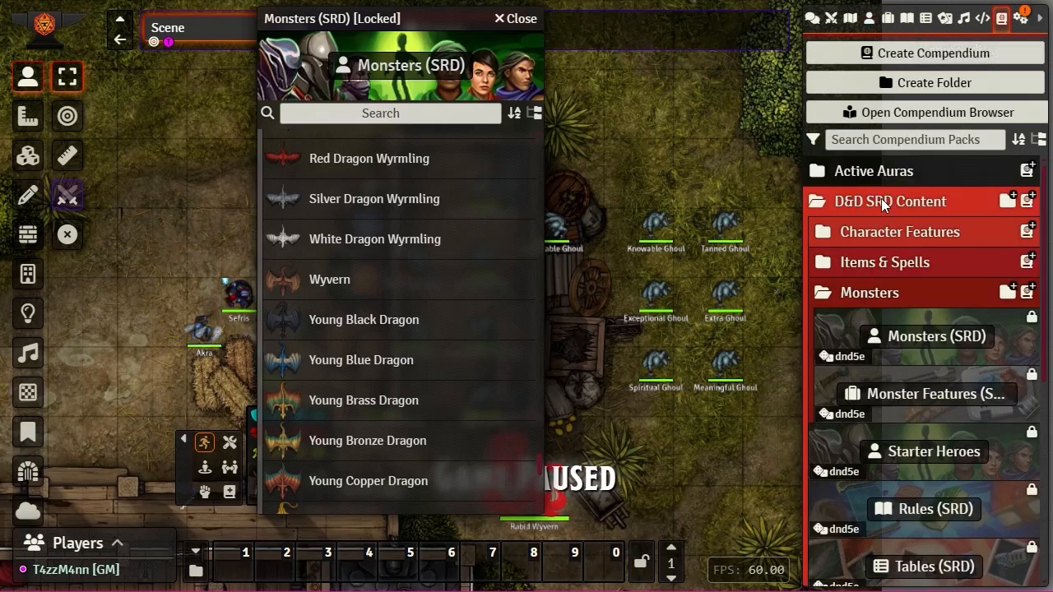
{"action": "scroll", "coordinate": [873, 297], "scroll_direction": "down", "scroll_amount": 3}
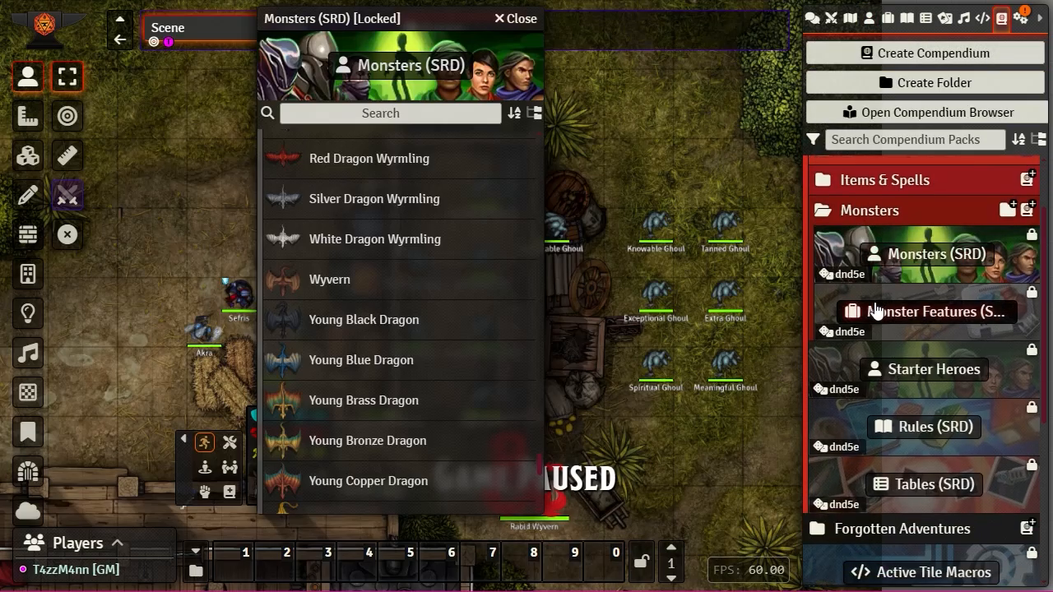
{"action": "scroll", "coordinate": [877, 309], "scroll_direction": "down", "scroll_amount": 4}
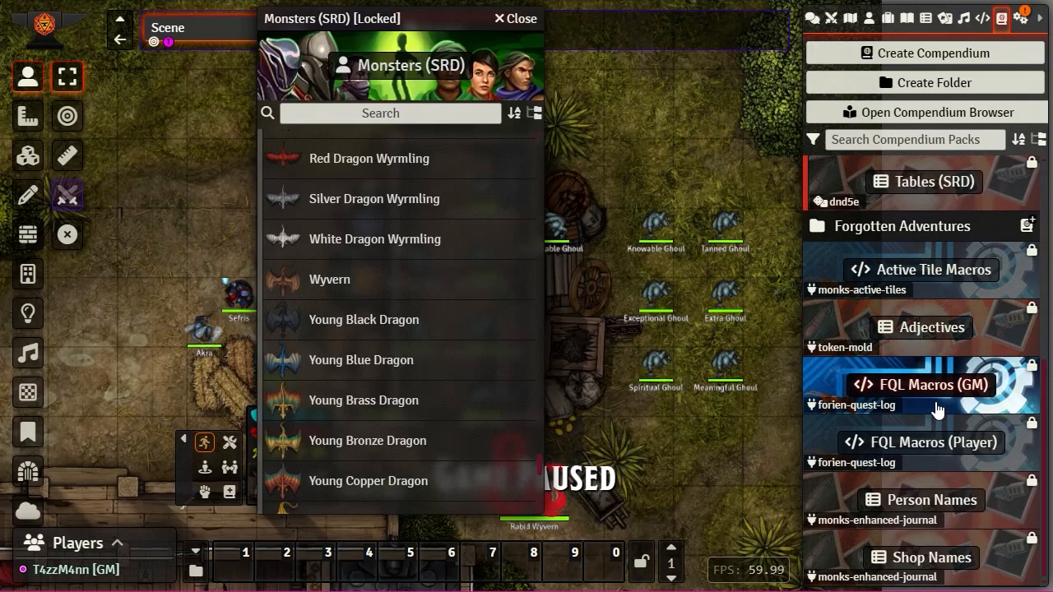
{"action": "scroll", "coordinate": [916, 491], "scroll_direction": "up", "scroll_amount": 4}
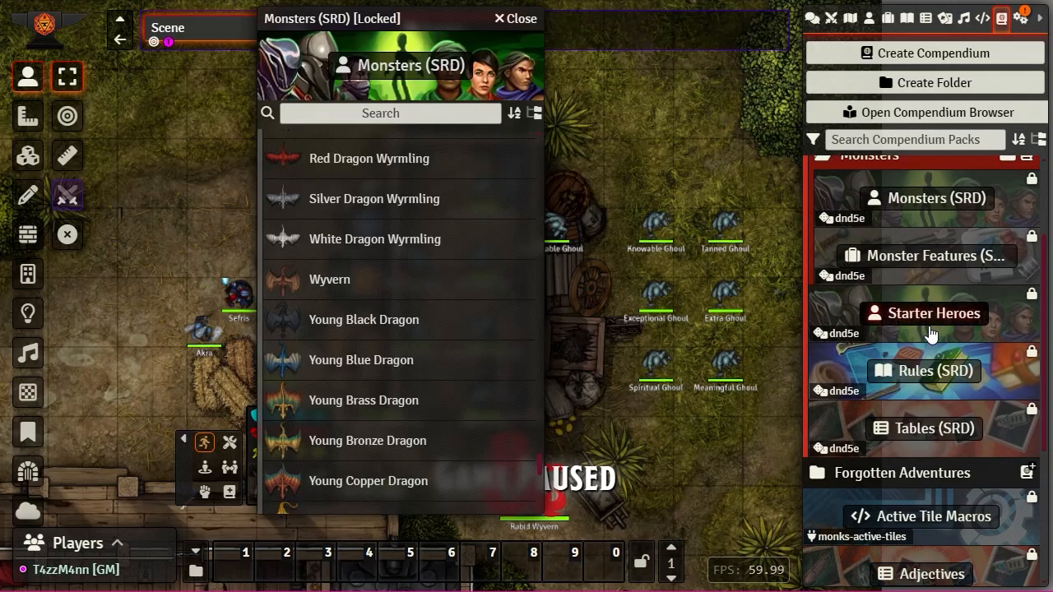
{"action": "scroll", "coordinate": [902, 165], "scroll_direction": "down", "scroll_amount": 2}
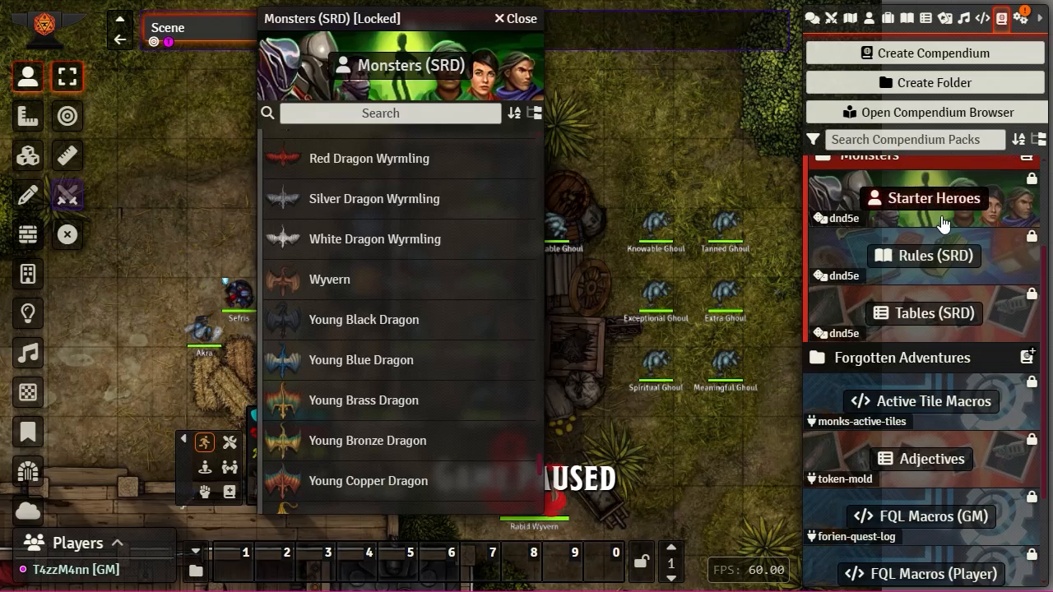
{"action": "scroll", "coordinate": [912, 332], "scroll_direction": "up", "scroll_amount": 3}
Collapse the Monsters folder within D&D SRD Content, review the remaining packs, and expand the folder again.
{"action": "left_click", "coordinate": [869, 294]}
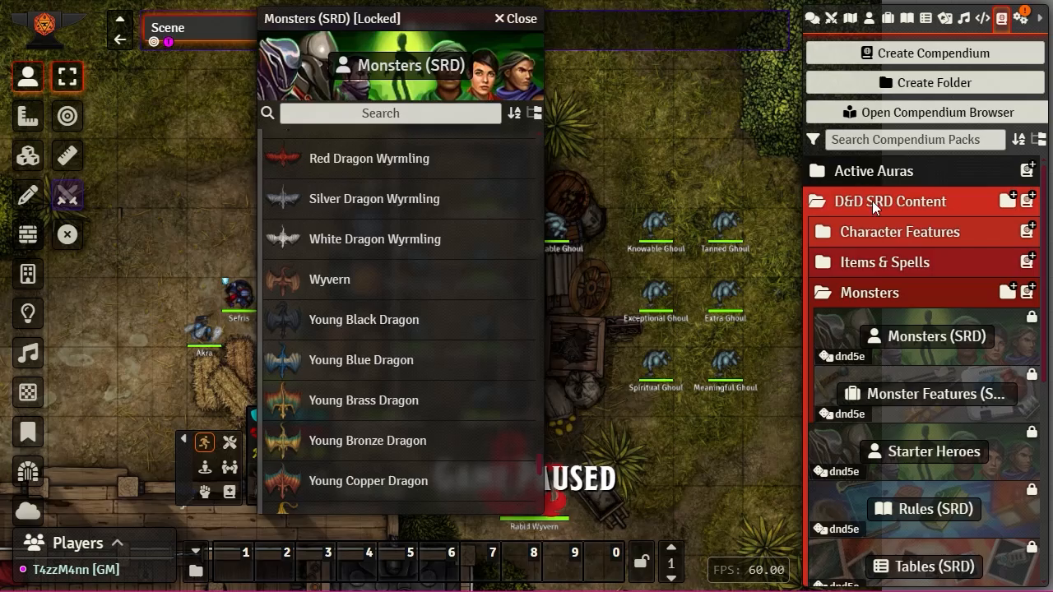
{"action": "left_click", "coordinate": [871, 200]}
{"action": "left_click", "coordinate": [874, 208]}
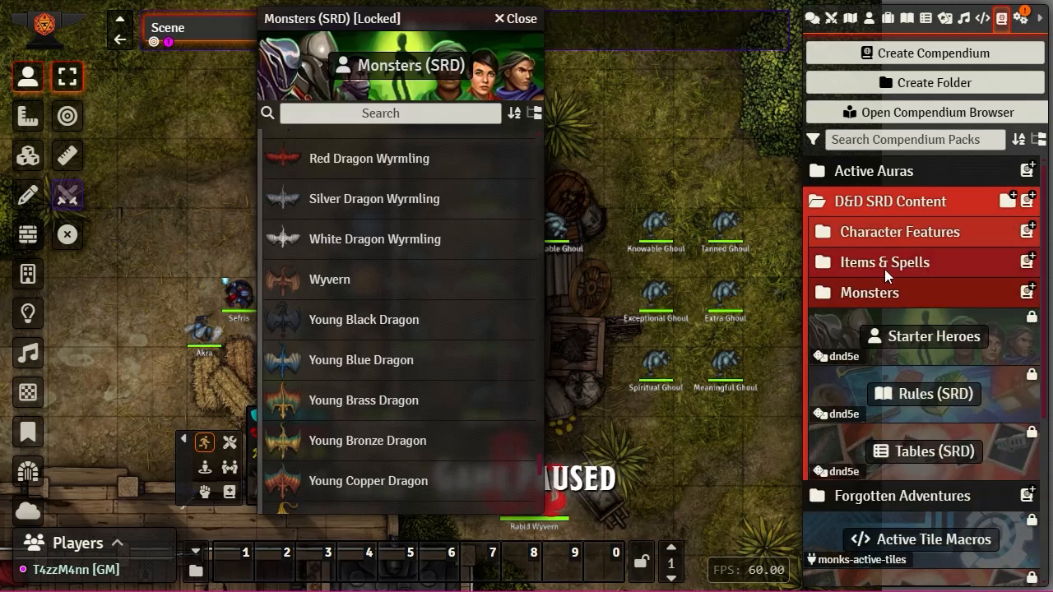
{"action": "scroll", "coordinate": [879, 296], "scroll_direction": "down", "scroll_amount": 4}
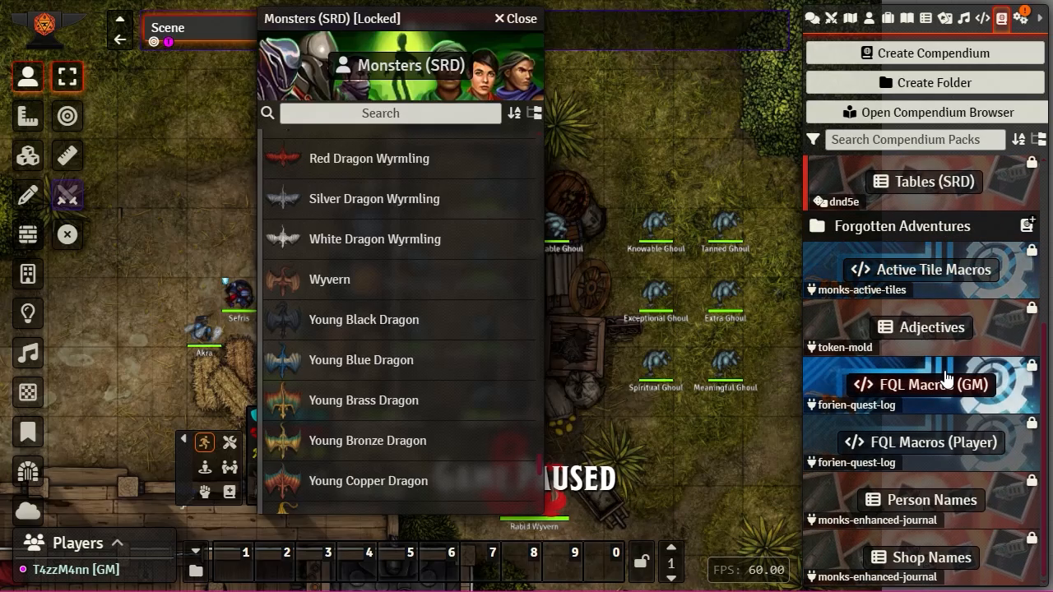
{"action": "scroll", "coordinate": [945, 379], "scroll_direction": "up", "scroll_amount": 4}
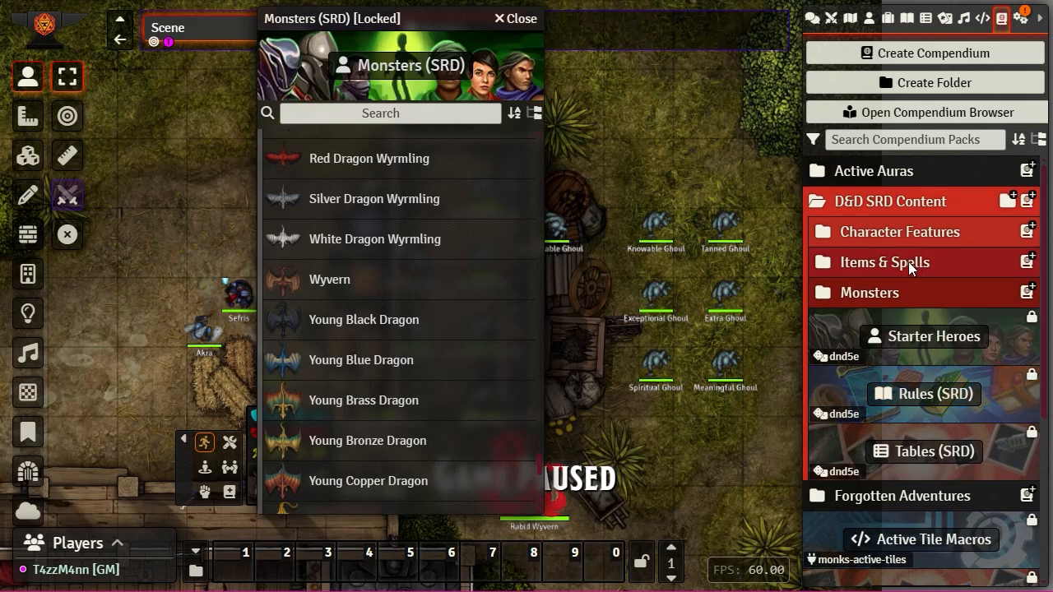
{"action": "left_click", "coordinate": [869, 294]}
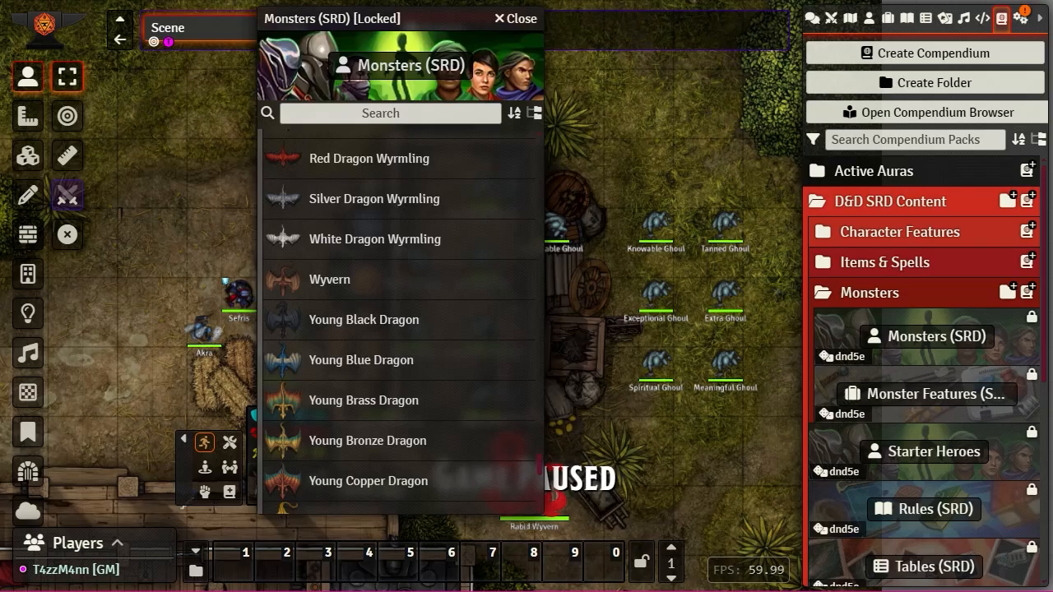
Close the Monsters (SRD) compendium window and show the list of scenes.
{"action": "left_click", "coordinate": [516, 20]}
{"action": "left_click", "coordinate": [851, 18]}
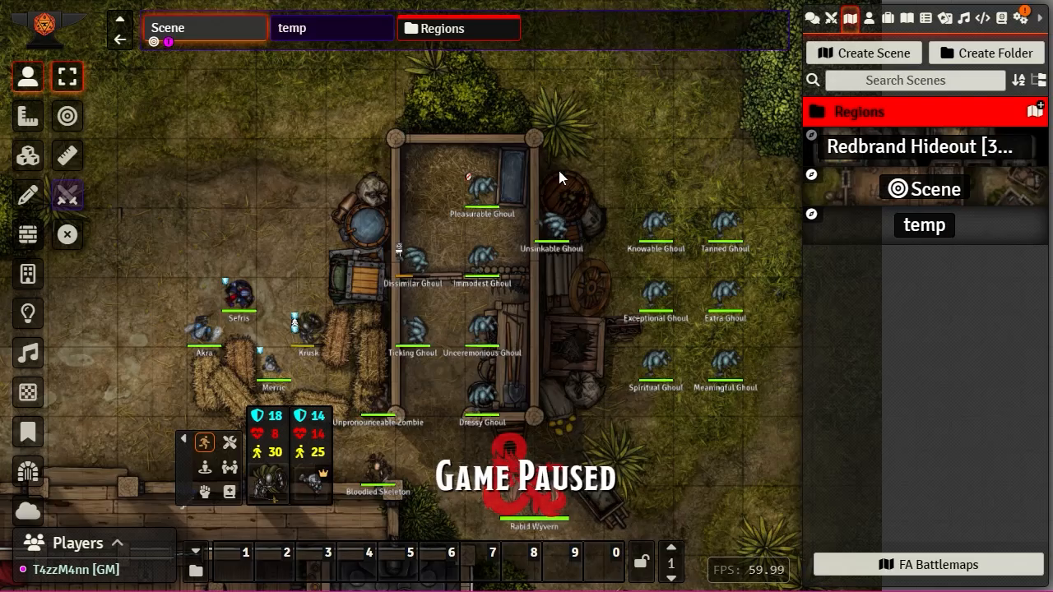
Show the status effect choices for the Sefris token at a closer view and look over their icons.
{"action": "mouse_move", "coordinate": [236, 300]}
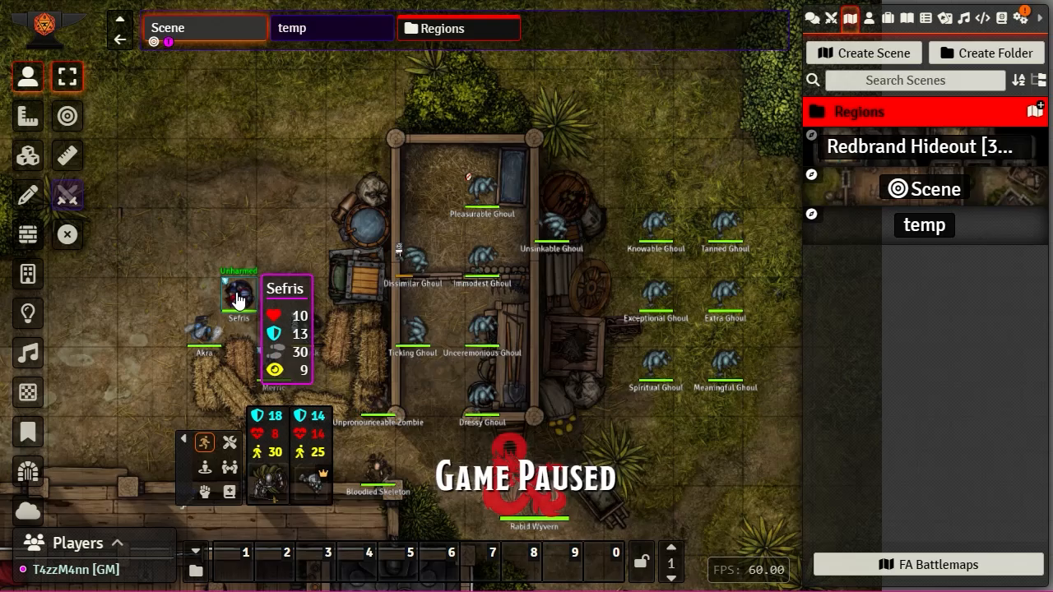
{"action": "left_click", "coordinate": [236, 300]}
{"action": "right_click", "coordinate": [236, 300]}
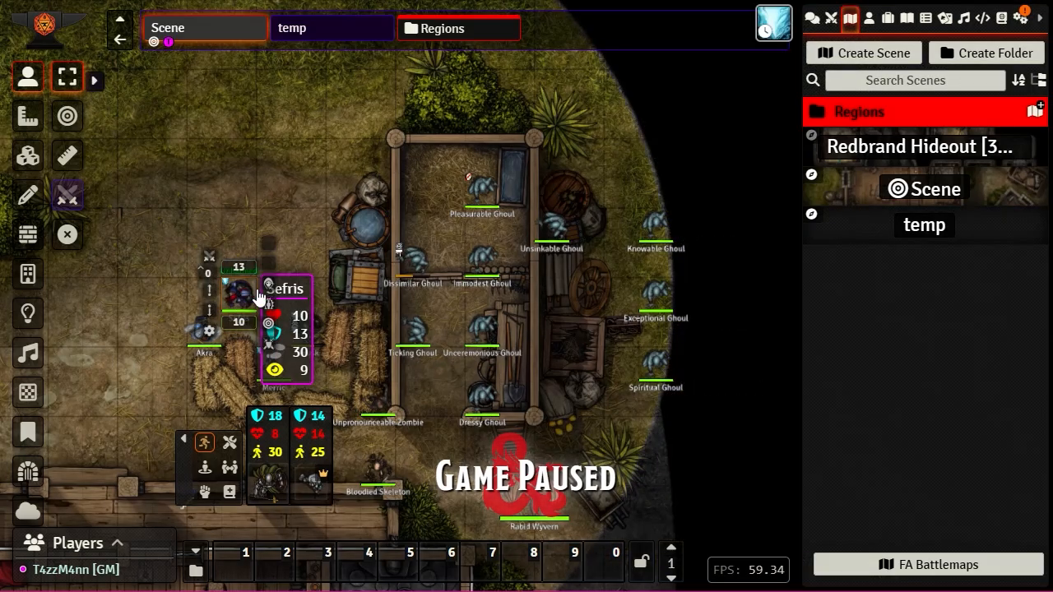
{"action": "left_click", "coordinate": [268, 303]}
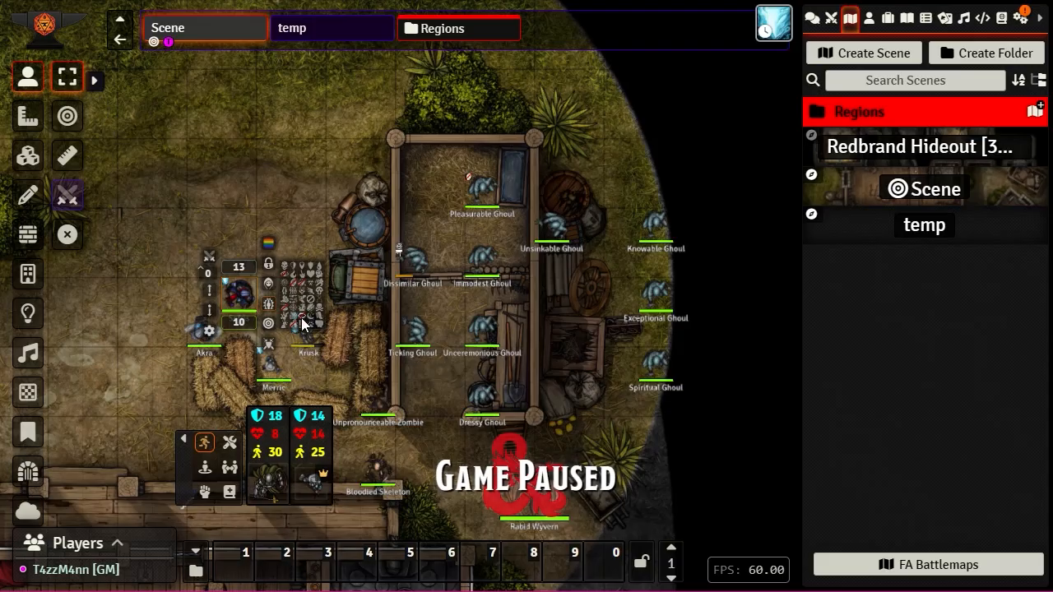
{"action": "scroll", "coordinate": [302, 318], "scroll_direction": "up", "scroll_amount": 8}
{"action": "left_click_drag", "start_coordinate": [286, 338], "coordinate": [603, 289]}
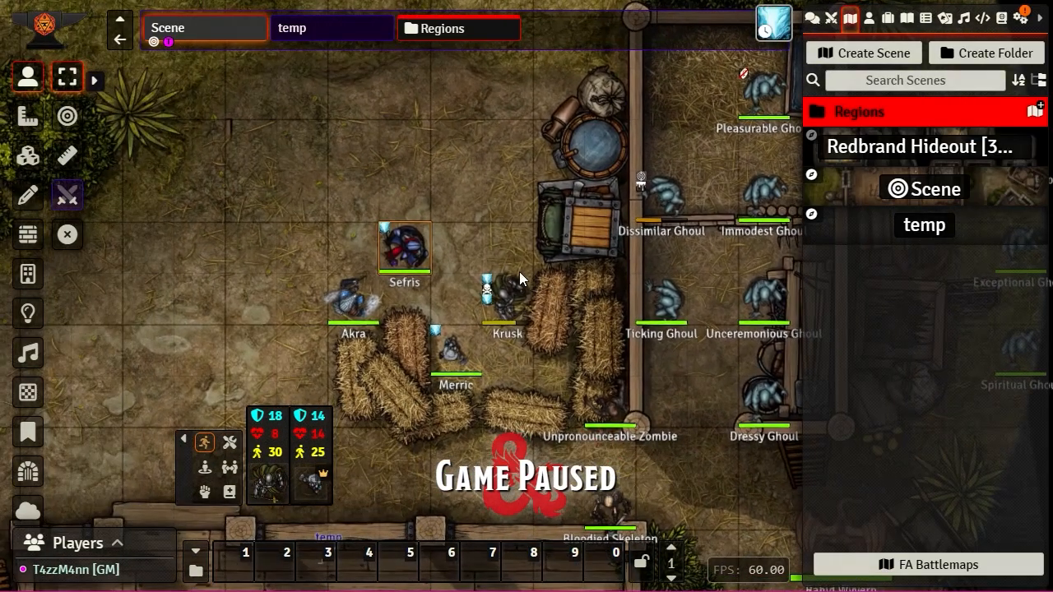
{"action": "scroll", "coordinate": [518, 277], "scroll_direction": "up", "scroll_amount": 8}
{"action": "left_click_drag", "start_coordinate": [547, 206], "coordinate": [393, 215]}
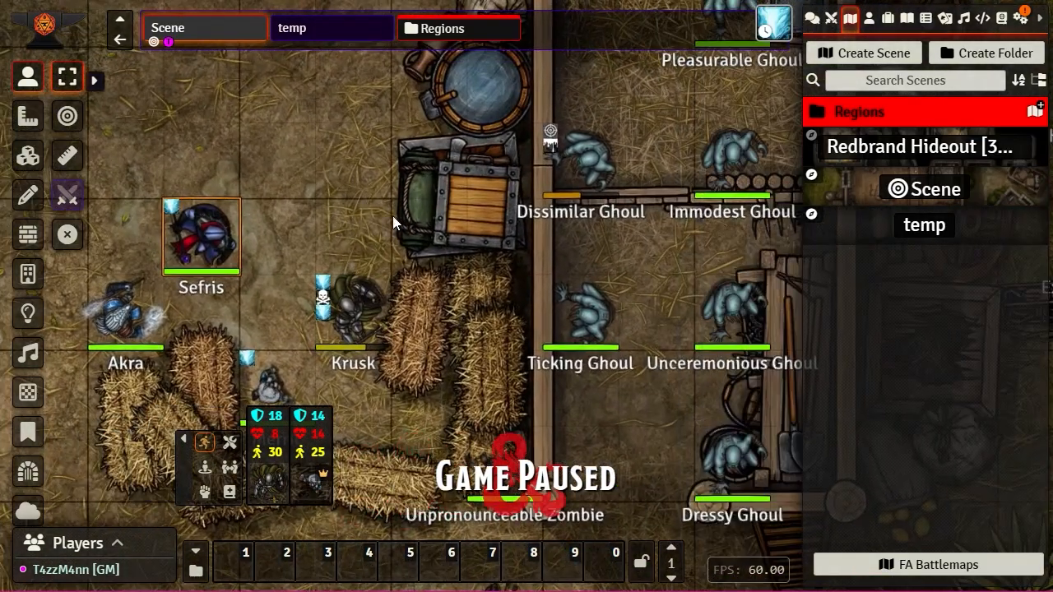
{"action": "right_click", "coordinate": [202, 235]}
{"action": "left_click", "coordinate": [269, 257]}
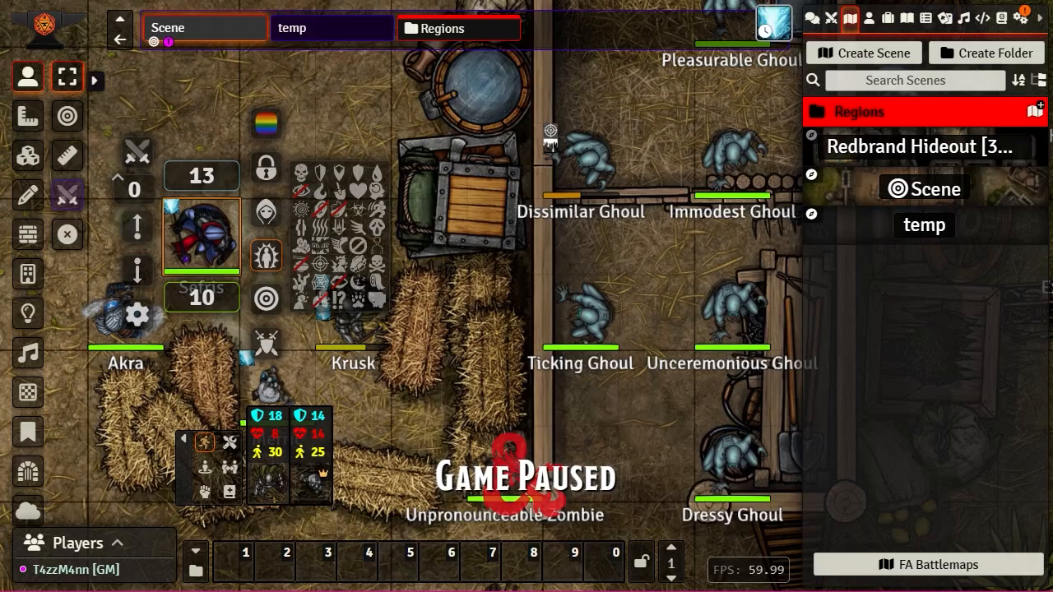
View the Gamemaster's player avatar from the player list and close the image.
{"action": "right_click", "coordinate": [91, 569]}
{"action": "left_click", "coordinate": [108, 545]}
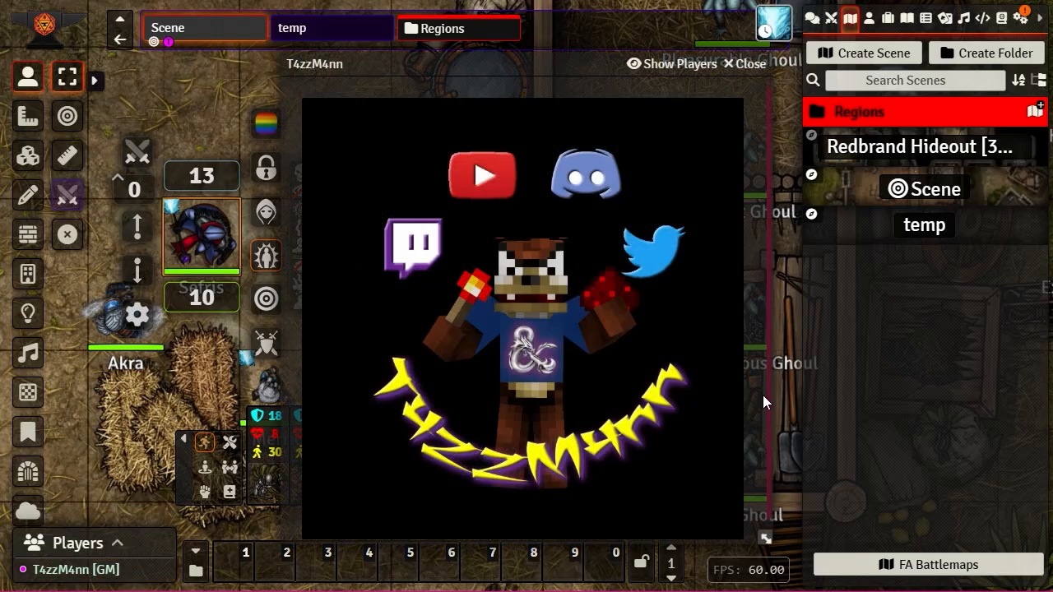
{"action": "left_click", "coordinate": [65, 464]}
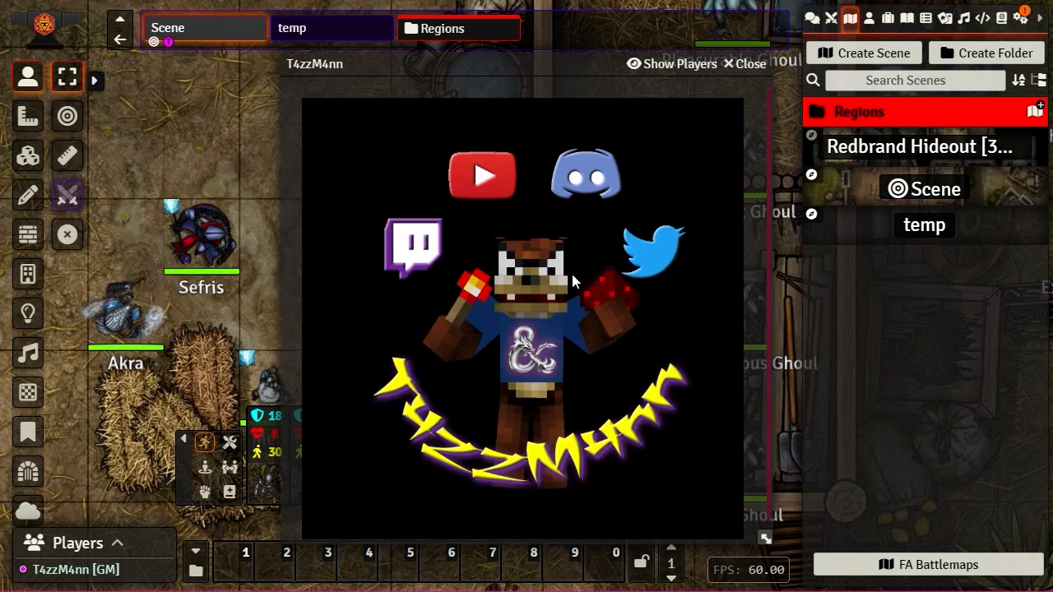
{"action": "left_click", "coordinate": [749, 65]}
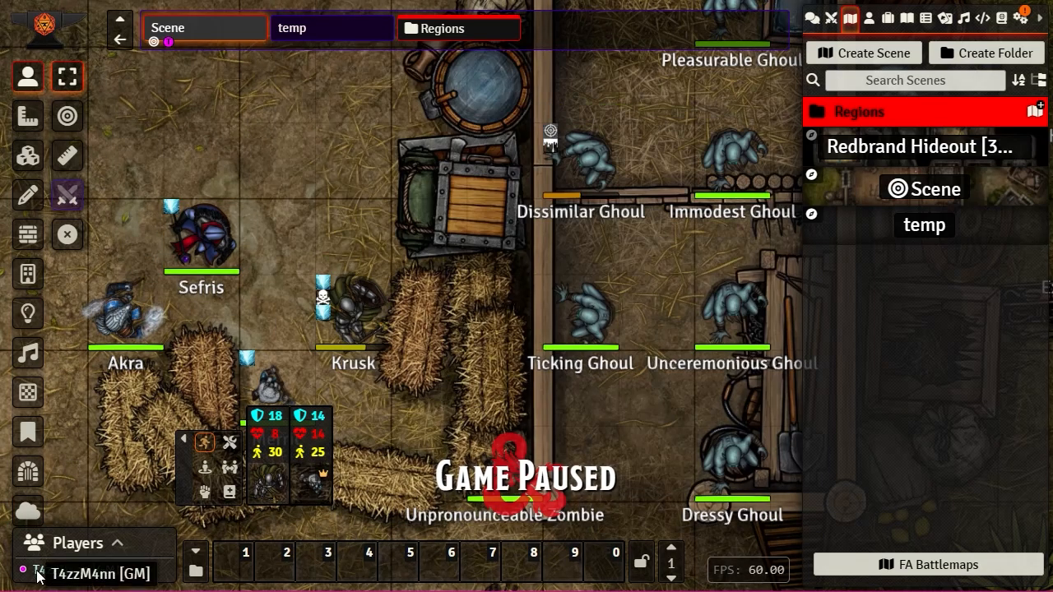
Look over the Gamemaster's user configuration, including the player avatar and color settings, and close it unchanged.
{"action": "right_click", "coordinate": [37, 574]}
{"action": "left_click", "coordinate": [82, 518]}
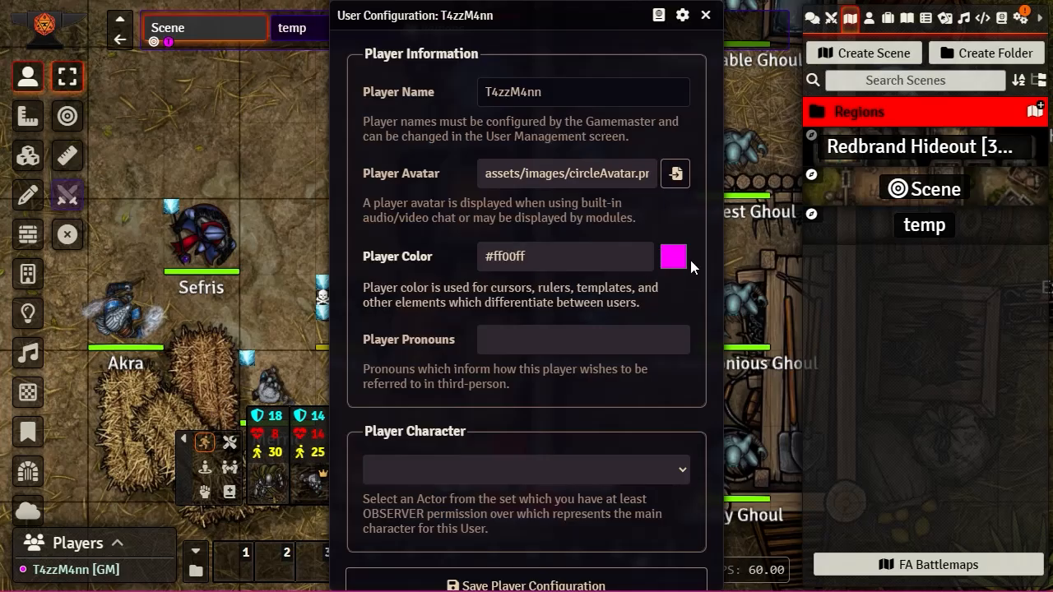
{"action": "left_click", "coordinate": [707, 16]}
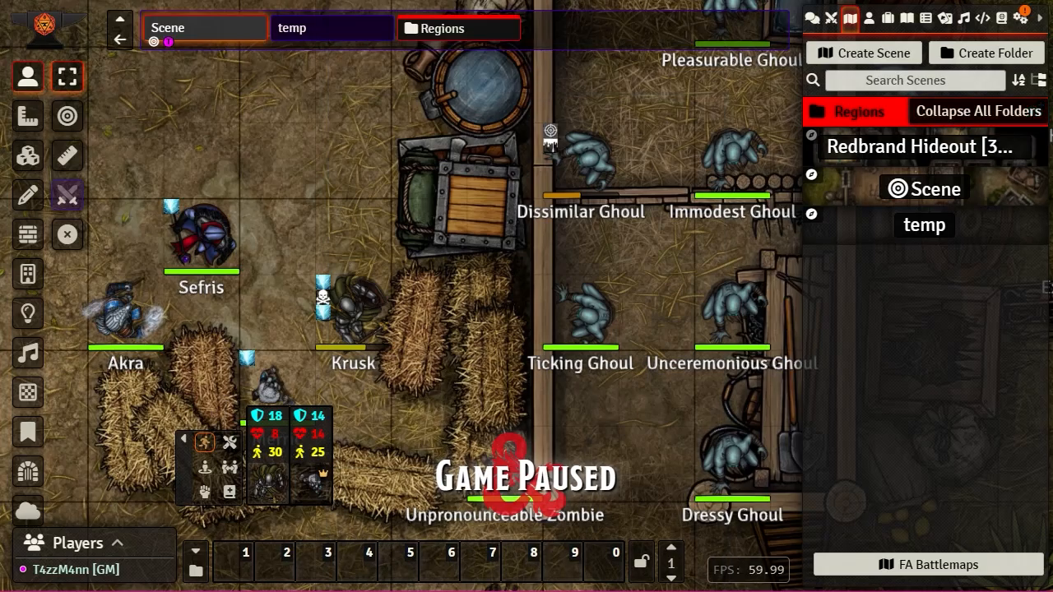
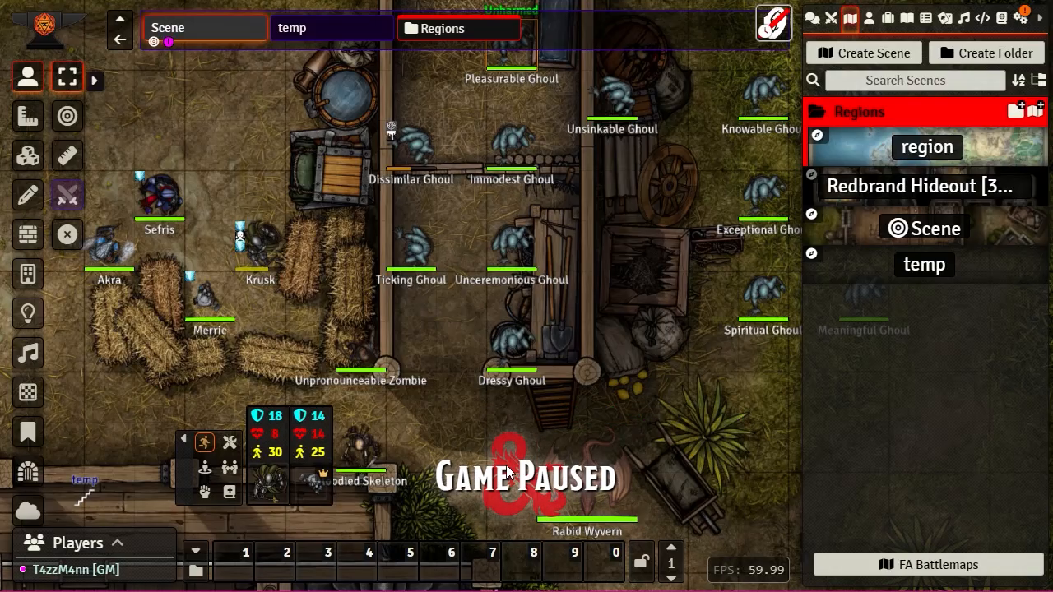
Post the chat message "hello" as the Pleasurable Ghoul.
{"action": "left_click_drag", "start_coordinate": [635, 108], "coordinate": [609, 259]}
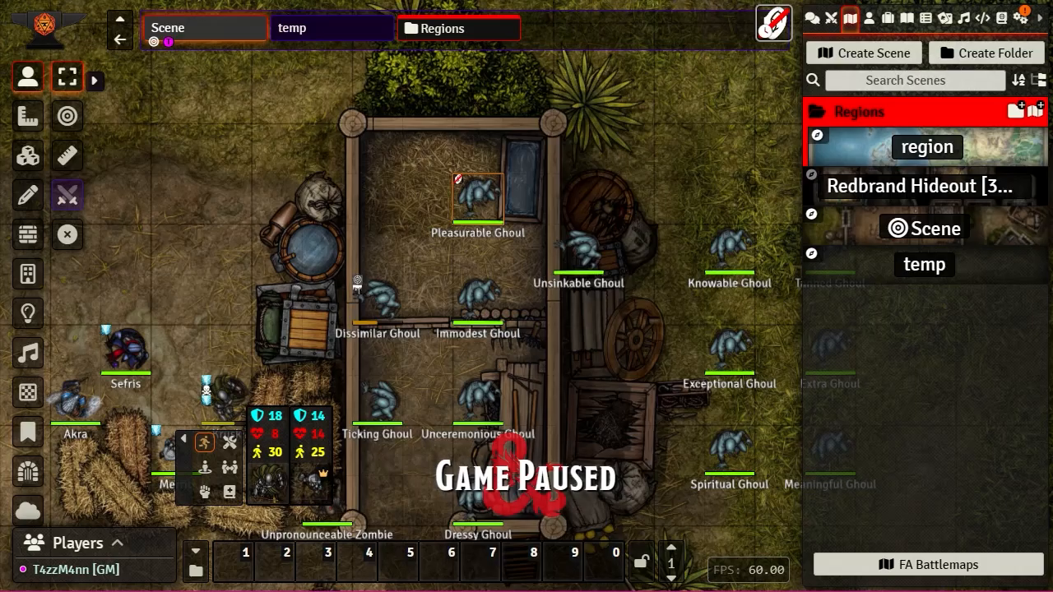
{"action": "left_click", "coordinate": [812, 18]}
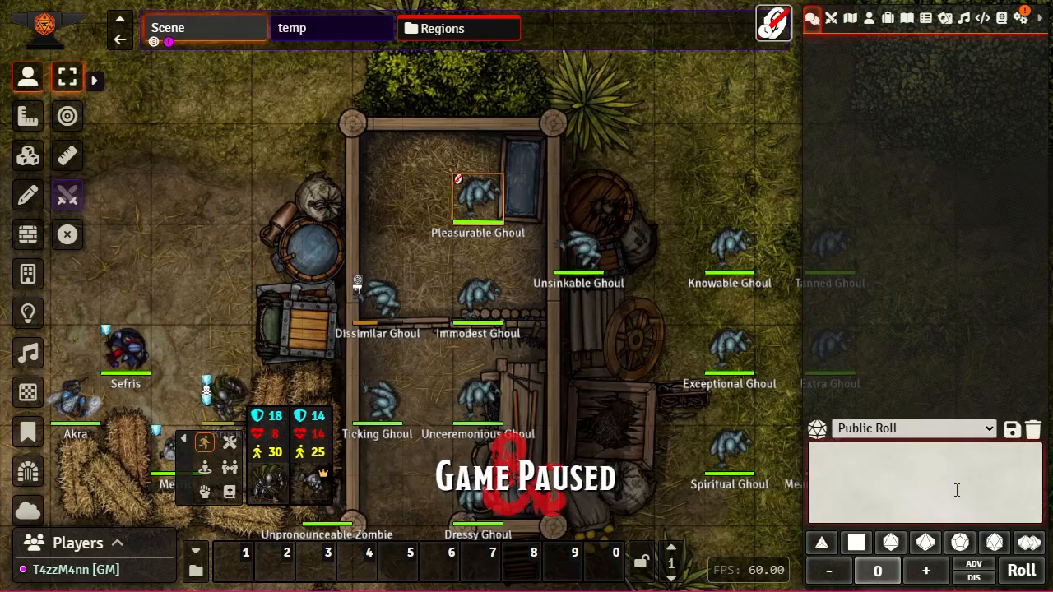
{"action": "type", "text": "hellop"}
{"action": "key", "text": "BackSpace"}
{"action": "key", "text": "Return"}
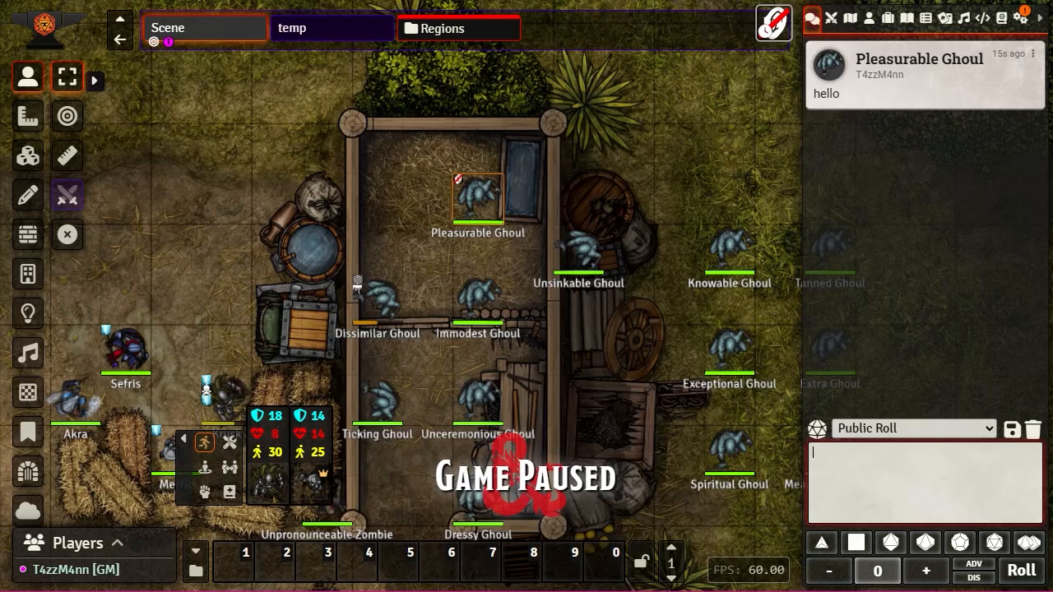
Enable the Monk's Little Details module in the world's module management.
{"action": "left_click", "coordinate": [1022, 22]}
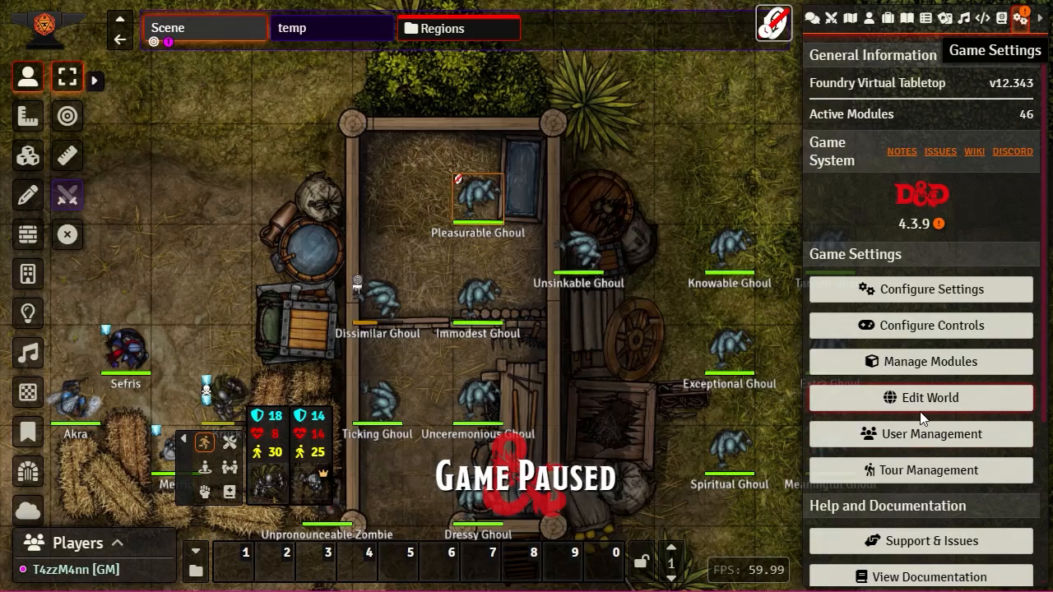
{"action": "left_click", "coordinate": [926, 364]}
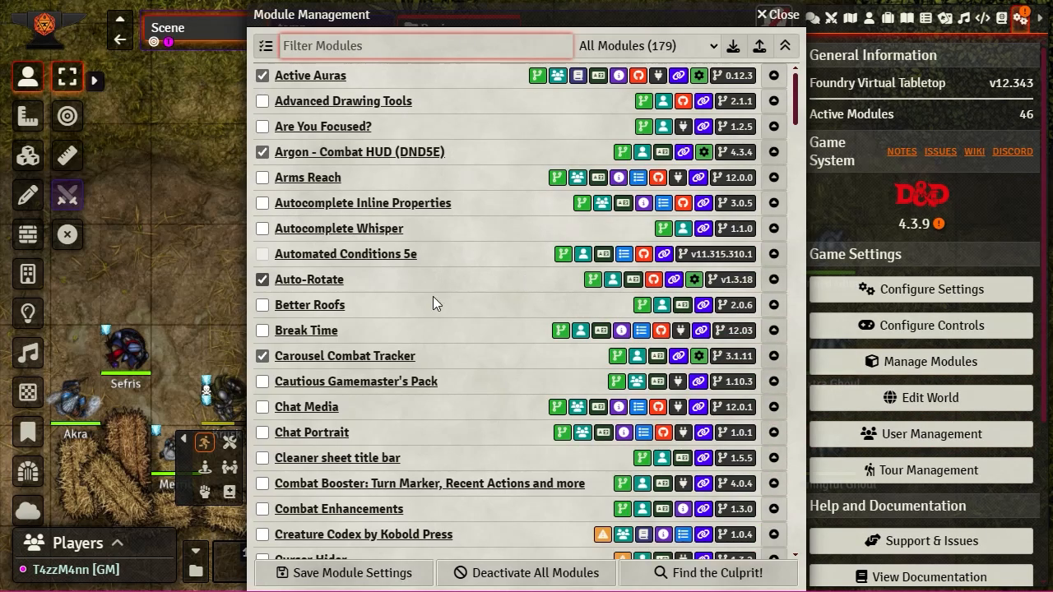
{"action": "scroll", "coordinate": [412, 365], "scroll_direction": "down", "scroll_amount": 5}
{"action": "scroll", "coordinate": [415, 363], "scroll_direction": "down", "scroll_amount": 20}
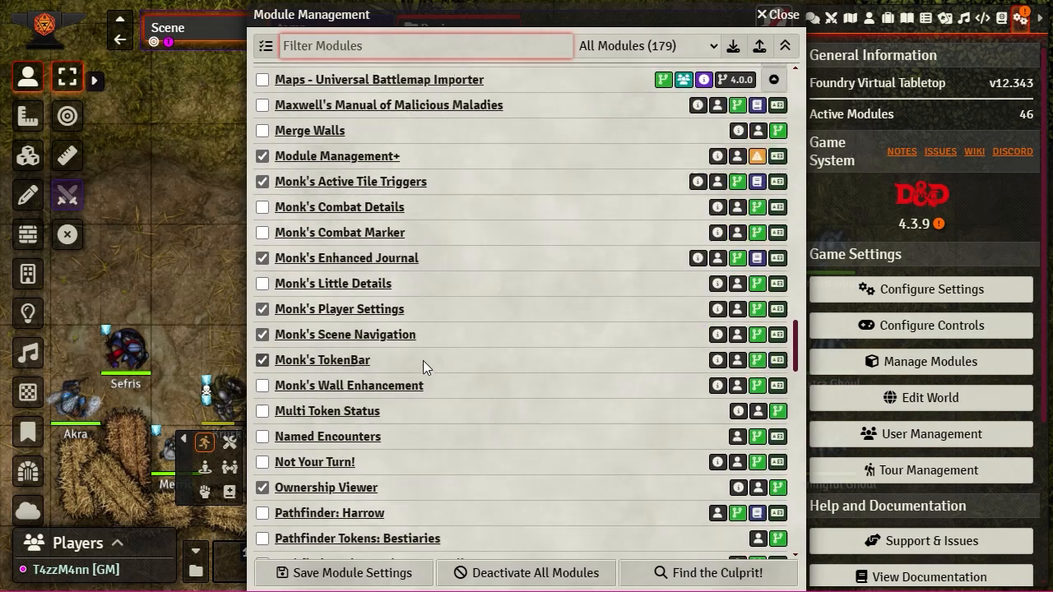
{"action": "scroll", "coordinate": [424, 359], "scroll_direction": "down", "scroll_amount": 2}
{"action": "scroll", "coordinate": [423, 359], "scroll_direction": "up", "scroll_amount": 6}
{"action": "scroll", "coordinate": [424, 359], "scroll_direction": "down", "scroll_amount": 3}
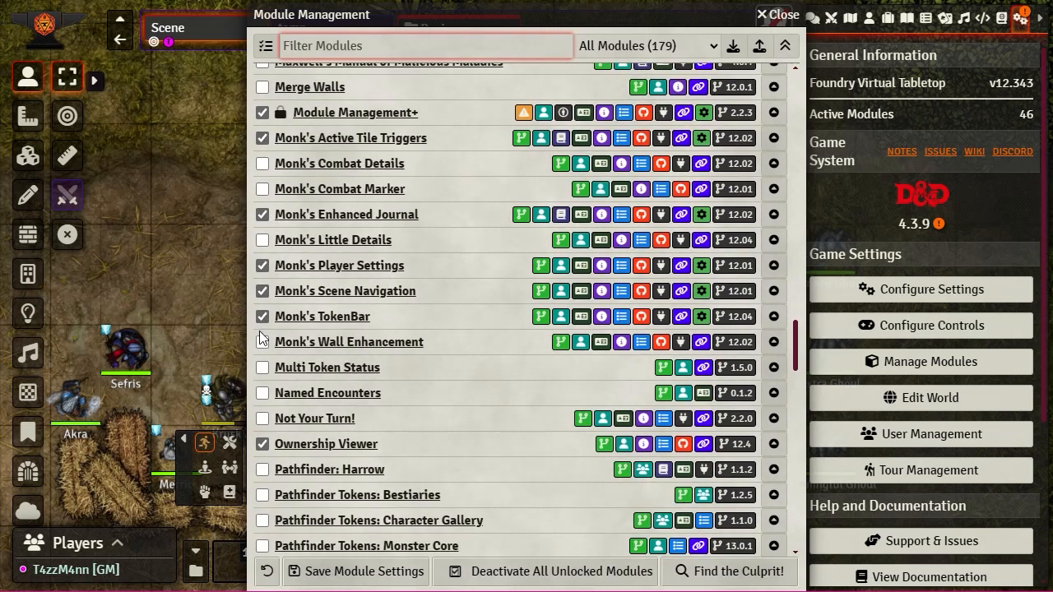
{"action": "left_click", "coordinate": [262, 239]}
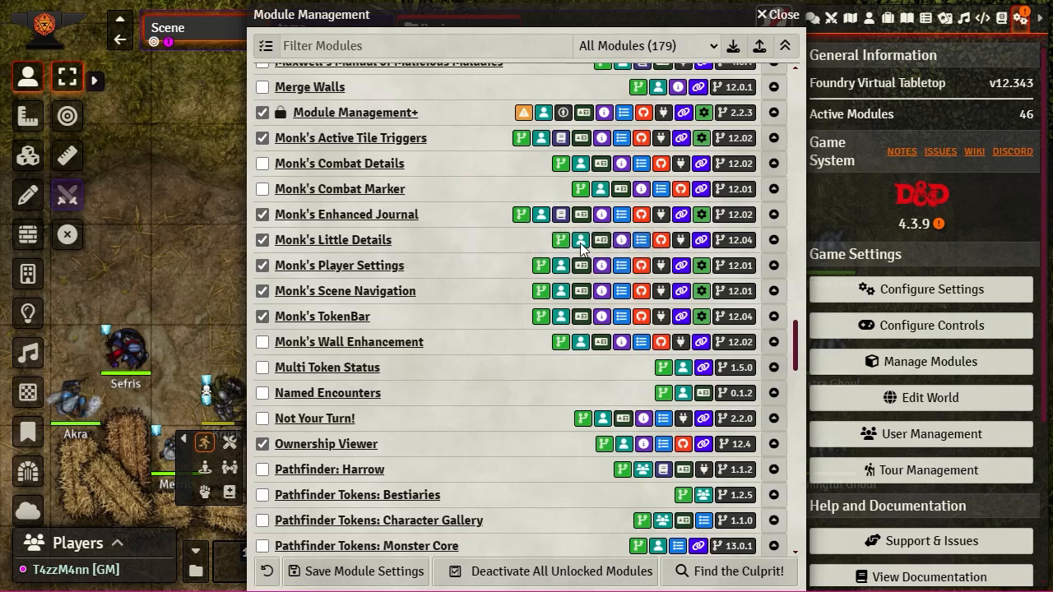
Save the module settings, confirm the reload, and dismiss the Monk's Little Details warning so it is not shown again.
{"action": "left_click", "coordinate": [368, 574]}
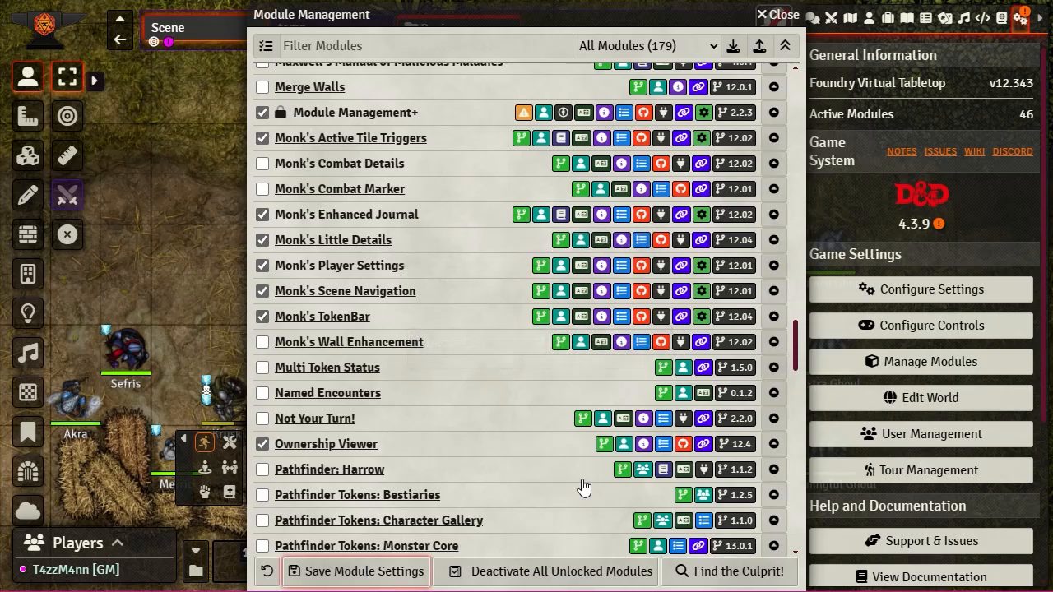
{"action": "left_click", "coordinate": [458, 363]}
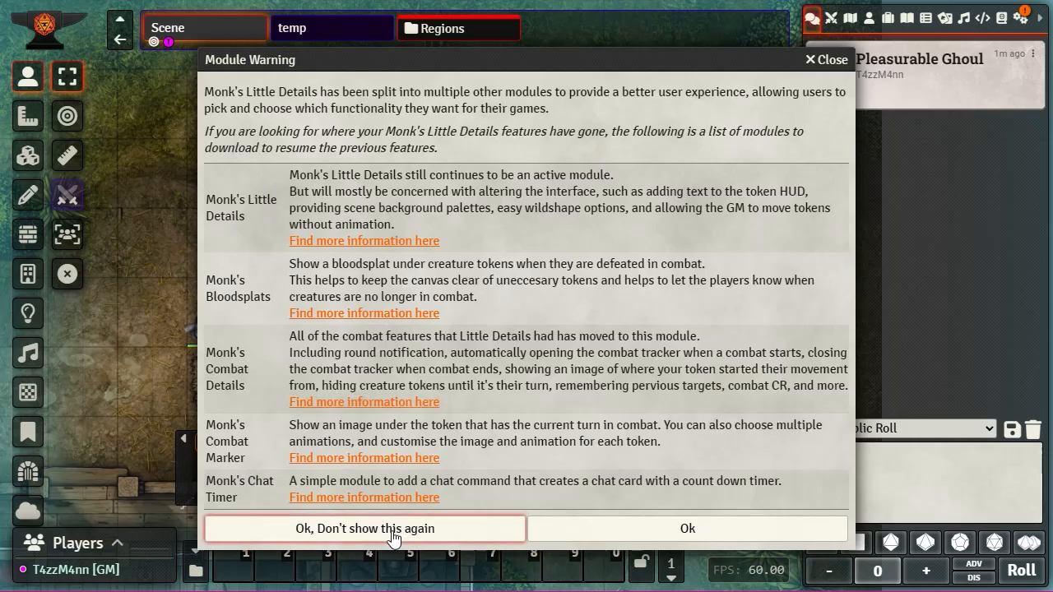
{"action": "left_click", "coordinate": [437, 529]}
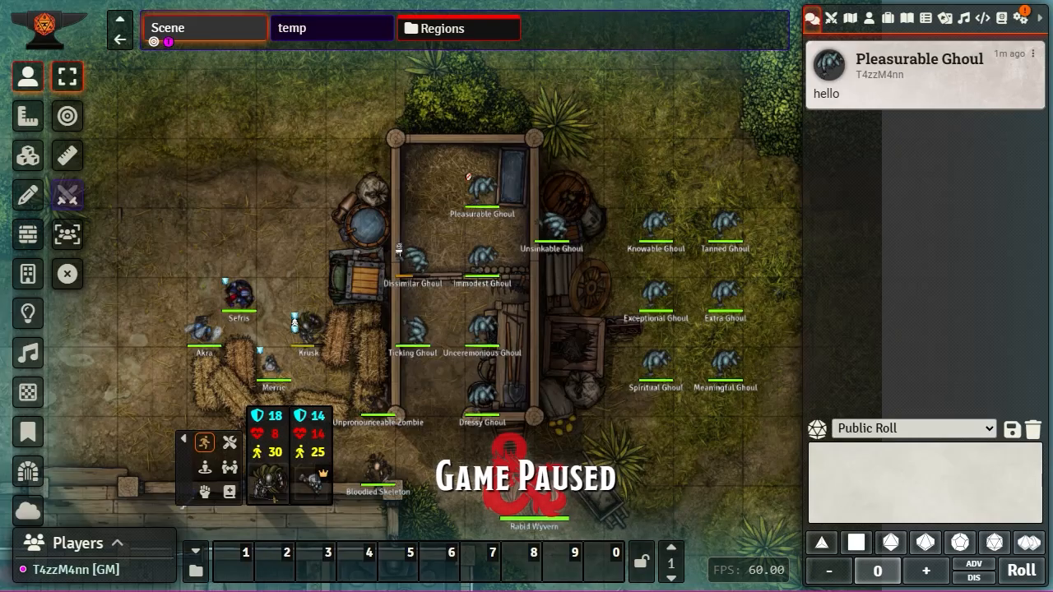
Look at the Aberration creatures in the Monsters (SRD) compendium under D&D SRD Content, and close the compendium.
{"action": "left_click", "coordinate": [1001, 18]}
{"action": "left_click", "coordinate": [898, 230]}
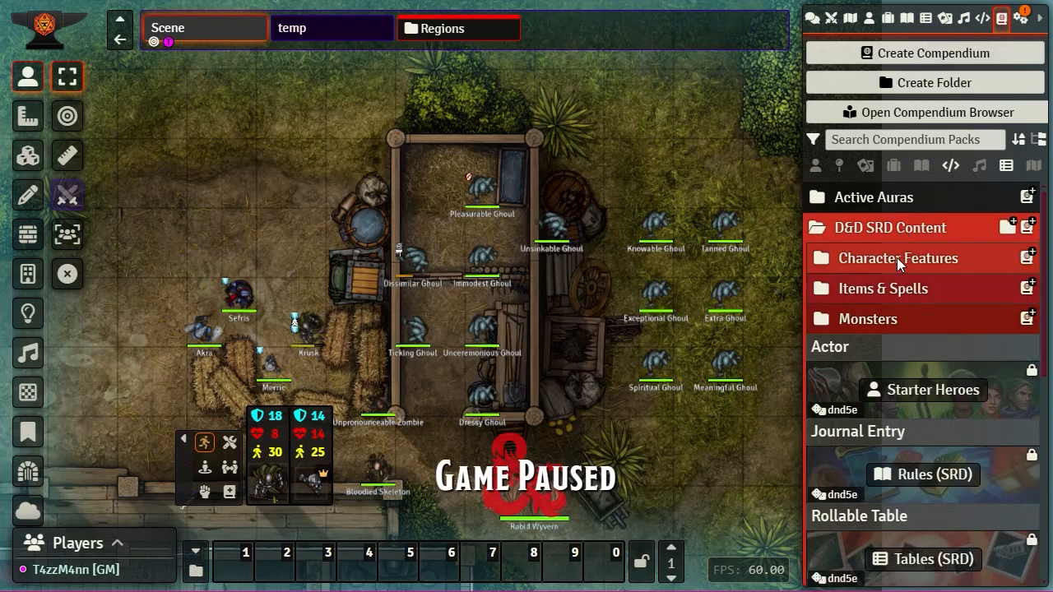
{"action": "left_click", "coordinate": [872, 320]}
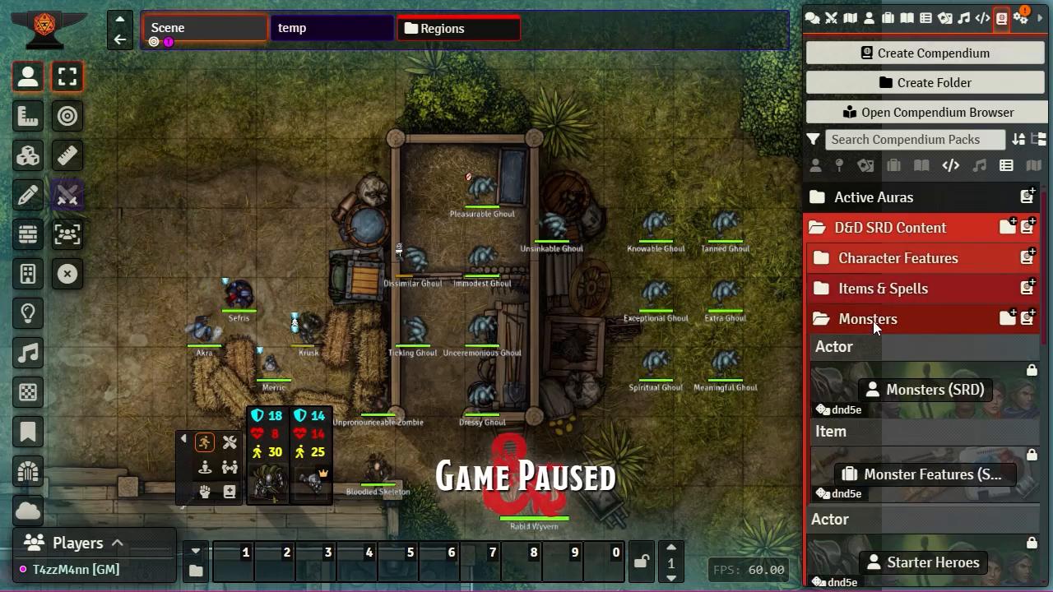
{"action": "left_click", "coordinate": [908, 386]}
{"action": "left_click", "coordinate": [165, 199]}
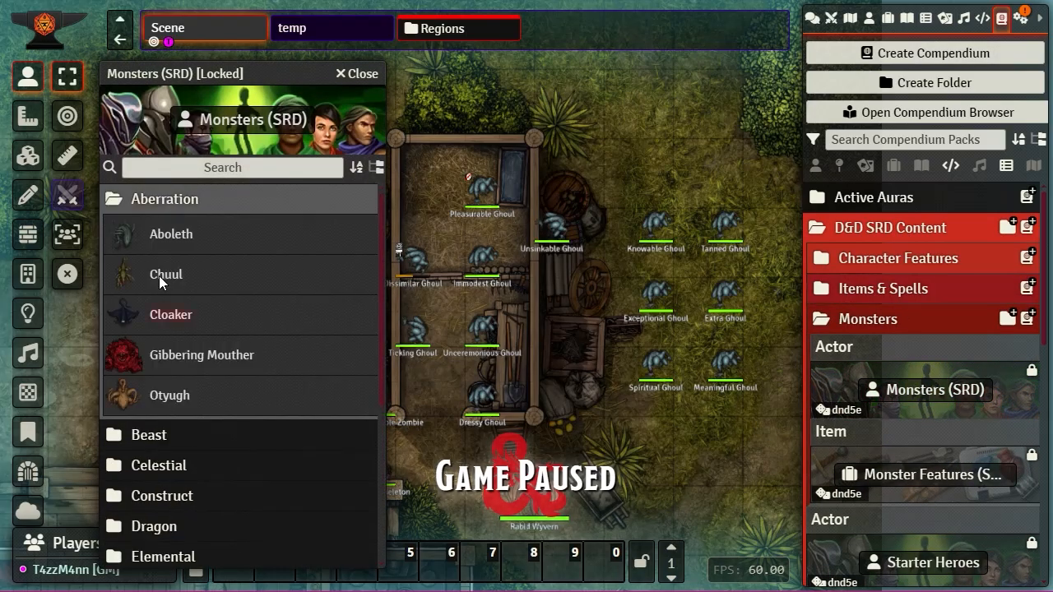
{"action": "left_click", "coordinate": [362, 74]}
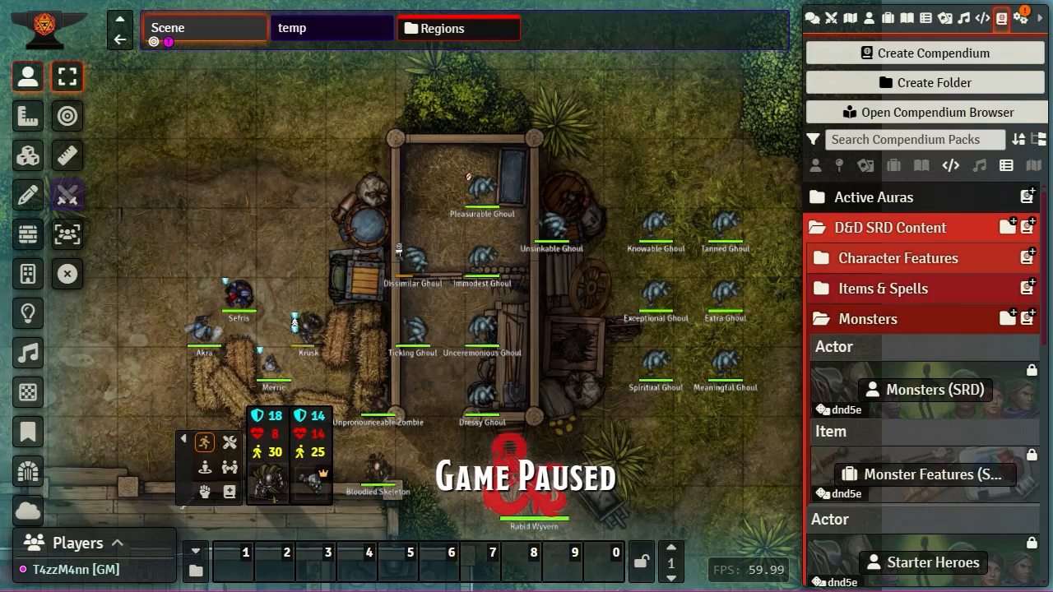
Open the status effects list of the Sefris token, look over the text labels, and close the list.
{"action": "scroll", "coordinate": [431, 162], "scroll_direction": "up", "scroll_amount": 5}
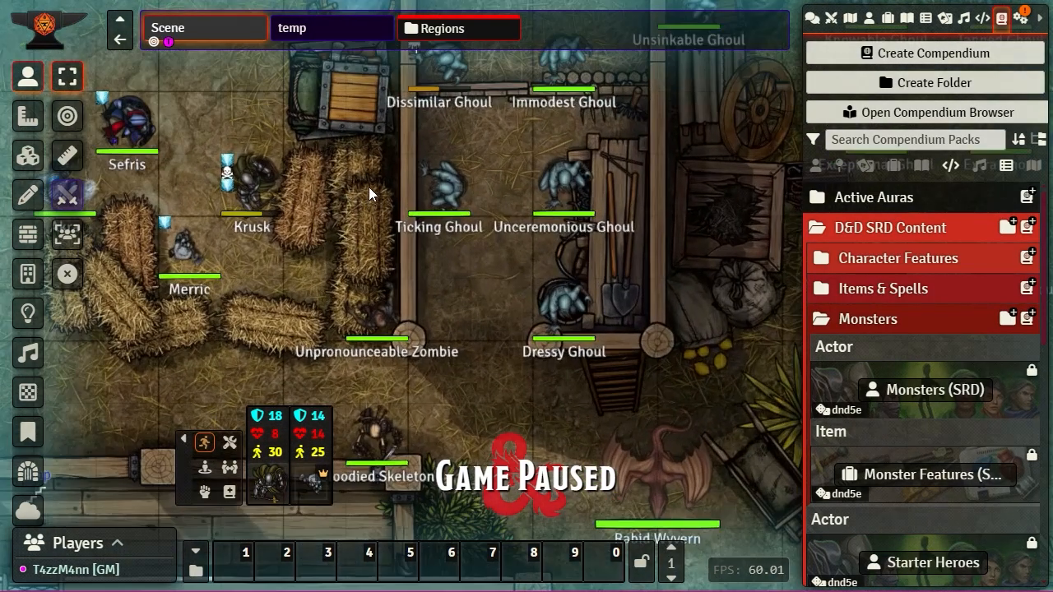
{"action": "left_click_drag", "start_coordinate": [369, 187], "coordinate": [539, 362]}
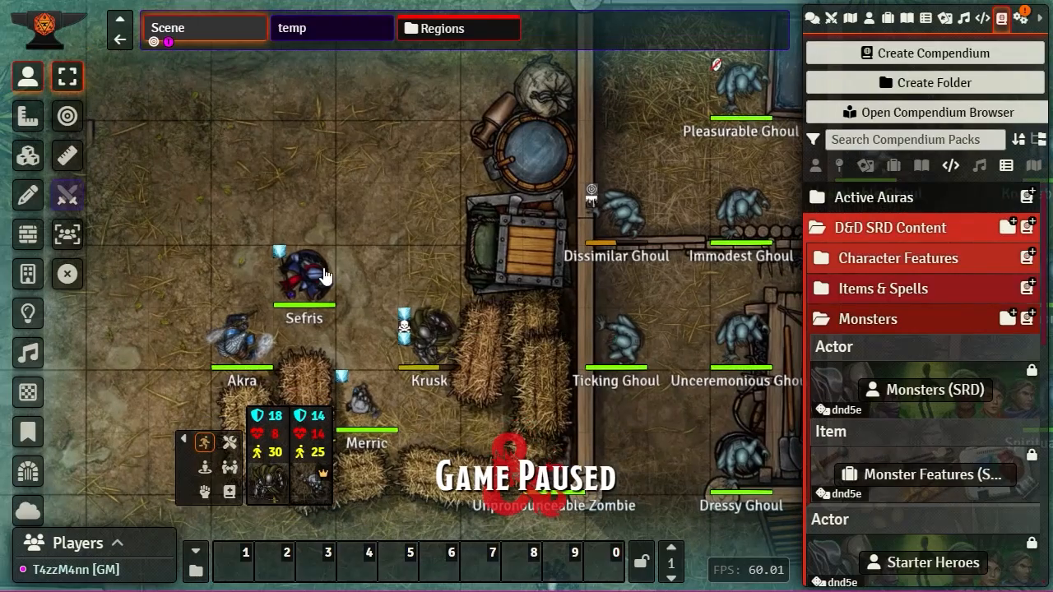
{"action": "right_click", "coordinate": [300, 281]}
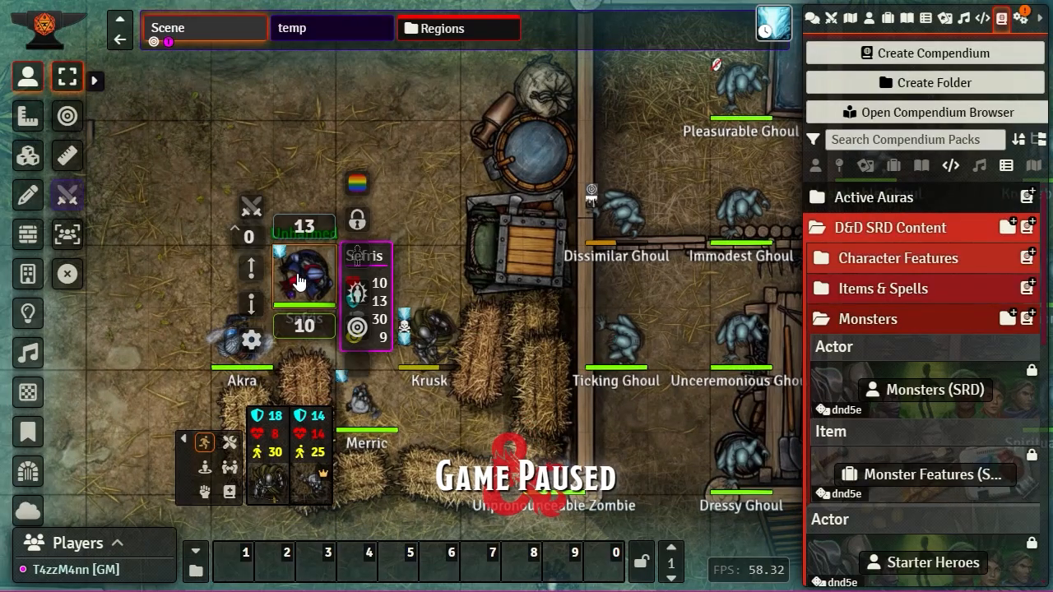
{"action": "left_click", "coordinate": [356, 295]}
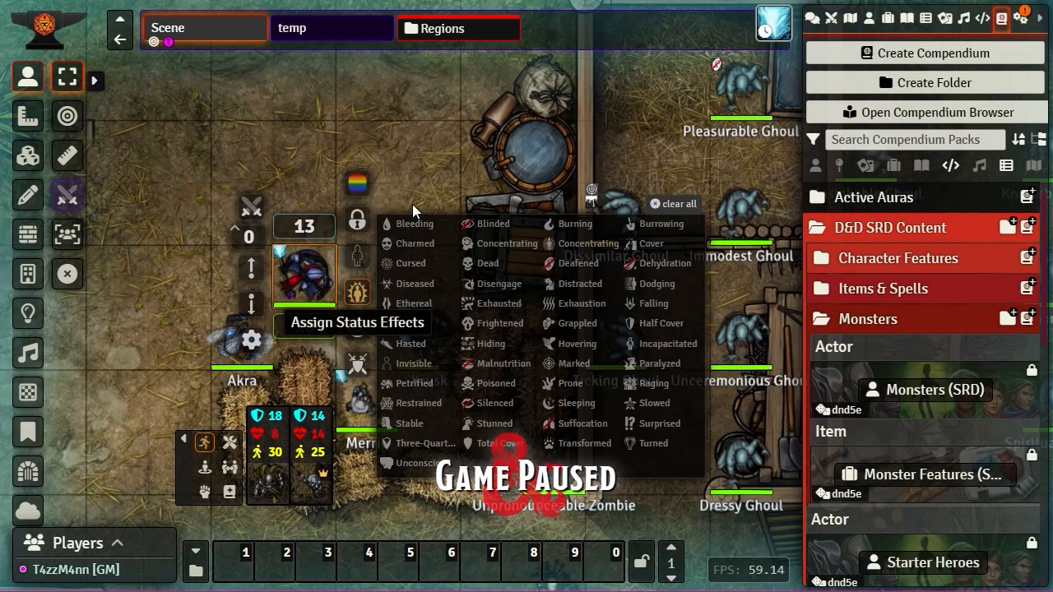
{"action": "left_click", "coordinate": [762, 375]}
{"action": "left_click_drag", "start_coordinate": [766, 375], "coordinate": [656, 265]}
Assign the Disengage status effect to the Sefris token.
{"action": "right_click", "coordinate": [191, 172]}
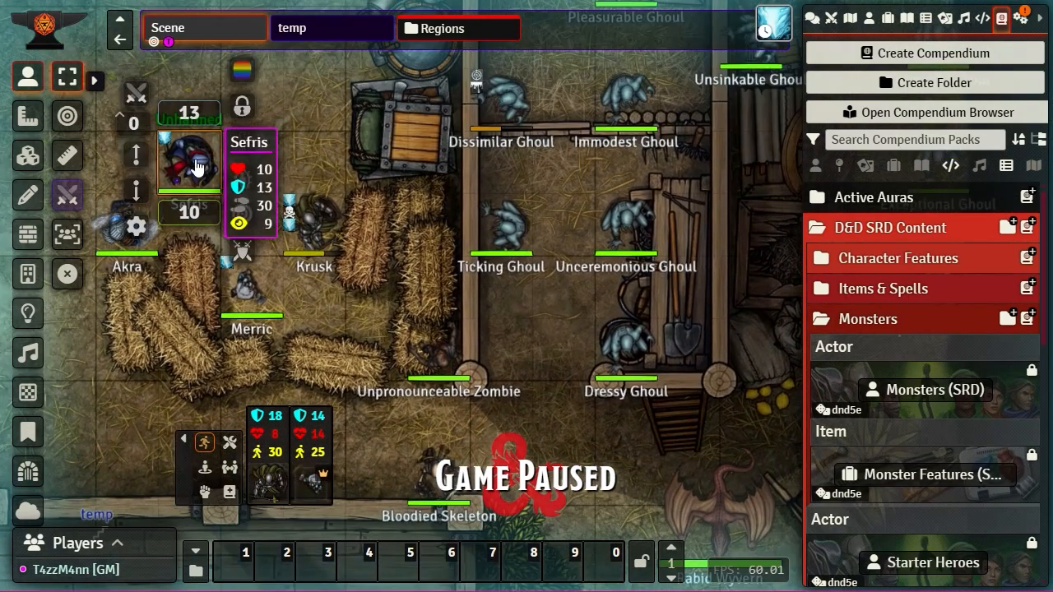
{"action": "left_click", "coordinate": [186, 171]}
{"action": "right_click", "coordinate": [186, 171]}
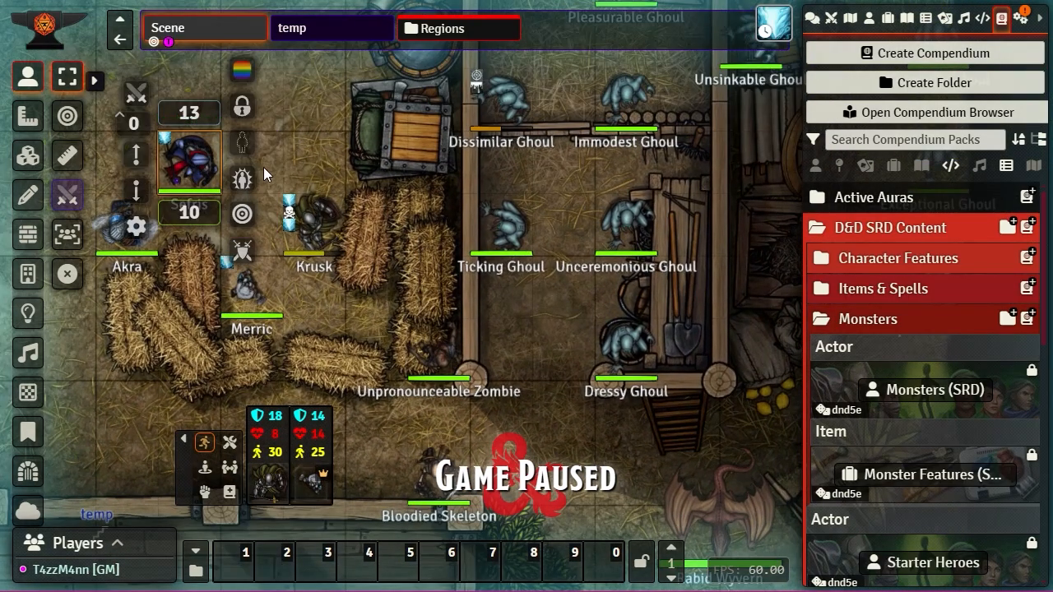
{"action": "left_click", "coordinate": [241, 178]}
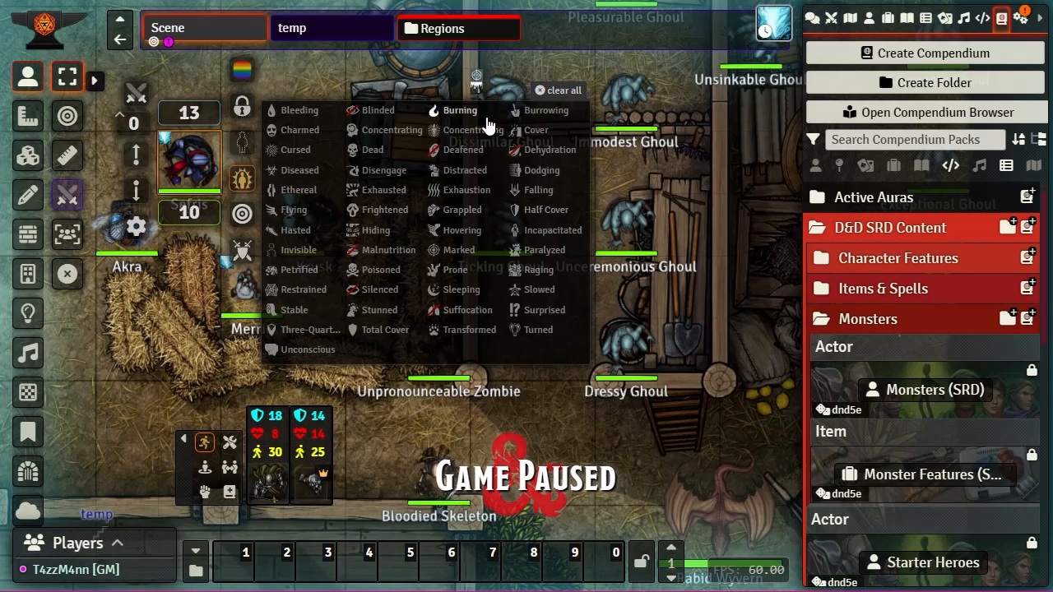
{"action": "left_click", "coordinate": [381, 170]}
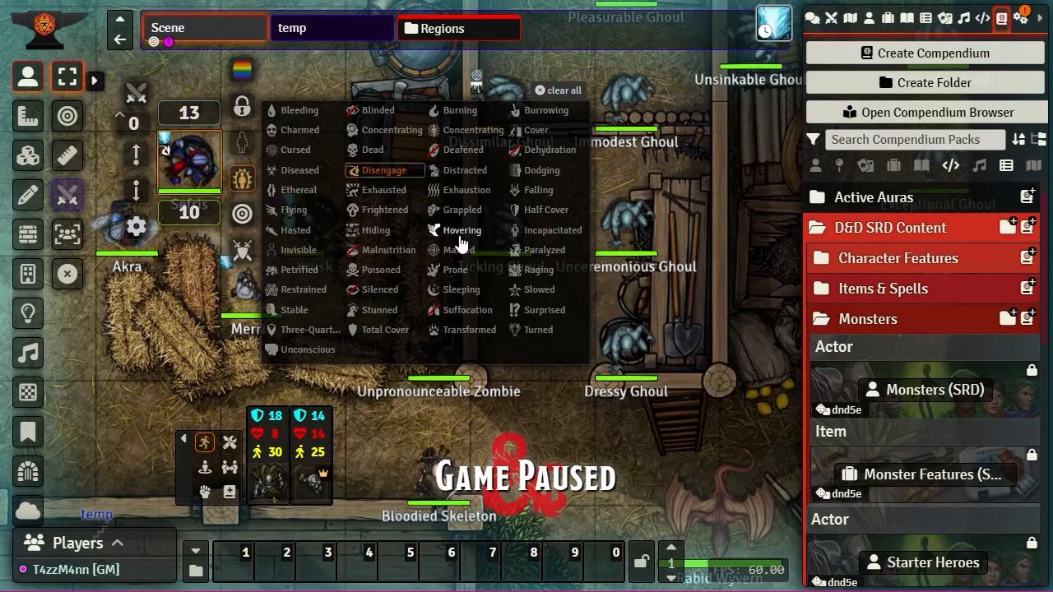
Assign the Marked and Restrained status effects to the Sefris token, then clear all its status effects and close its controls.
{"action": "left_click", "coordinate": [462, 250]}
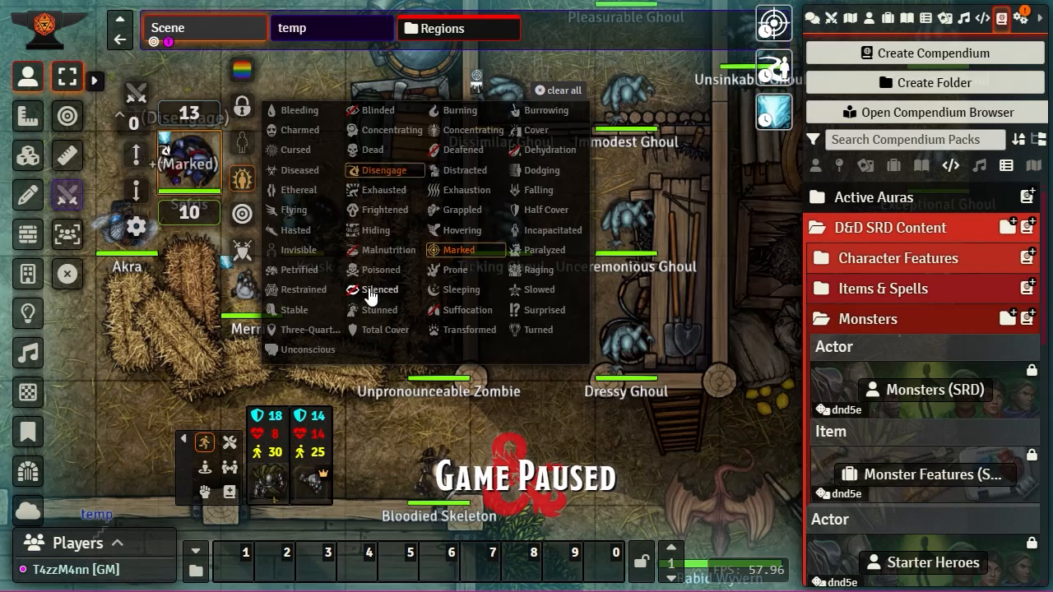
{"action": "left_click", "coordinate": [305, 290]}
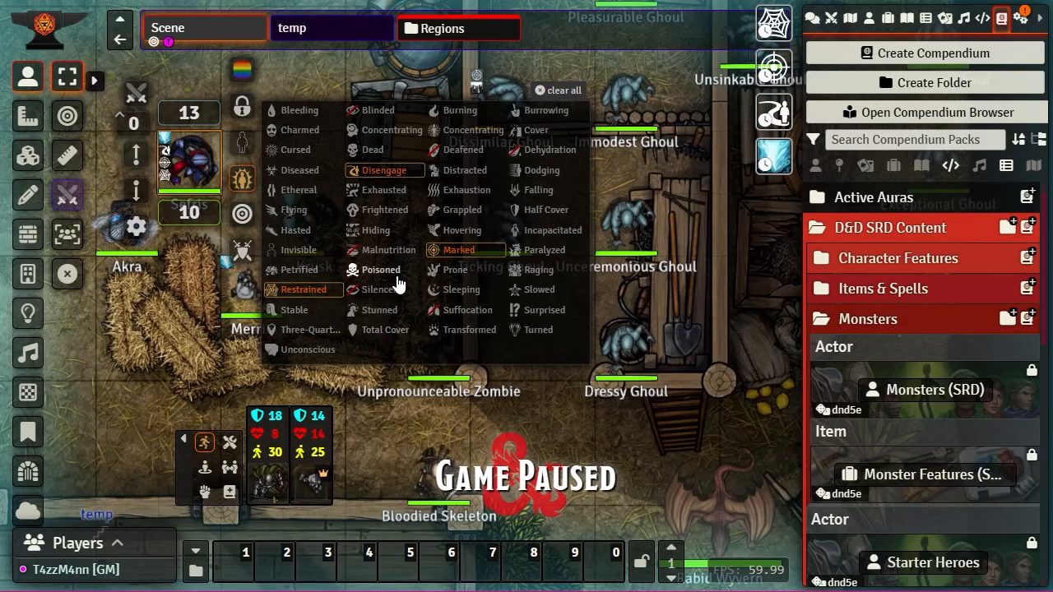
{"action": "left_click", "coordinate": [559, 92]}
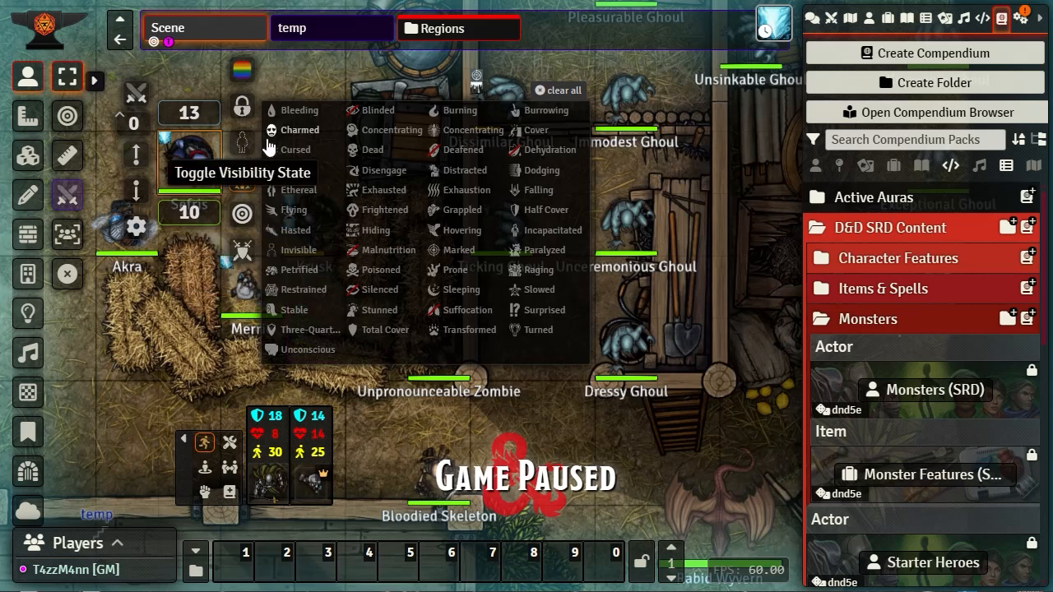
{"action": "left_click", "coordinate": [219, 122]}
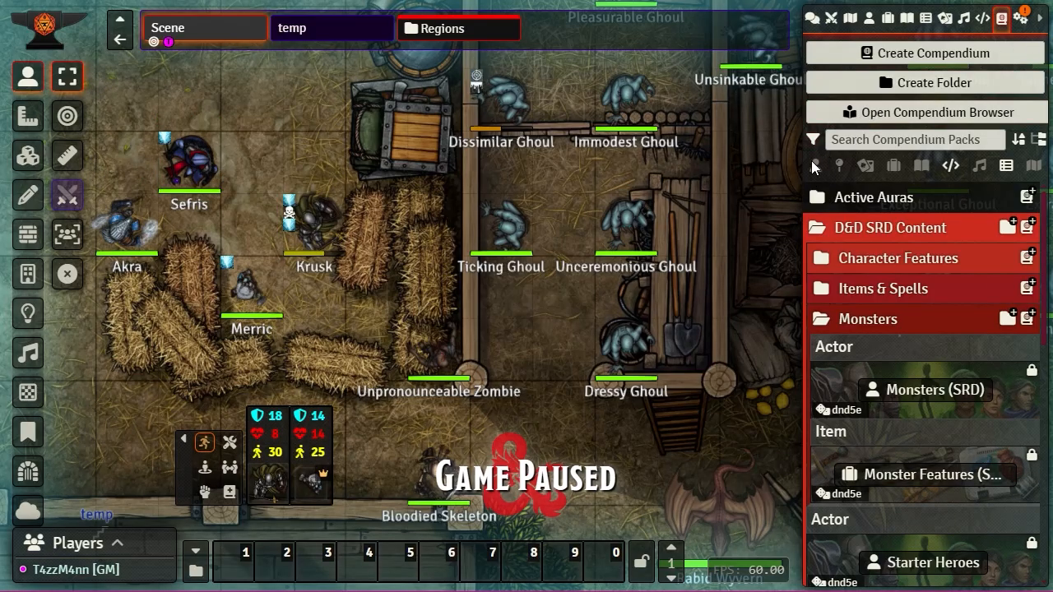
Show the Actors directory and the Krusk token's controls, and collapse and expand the sidebar repeatedly to examine where its toggle sits.
{"action": "left_click", "coordinate": [869, 19]}
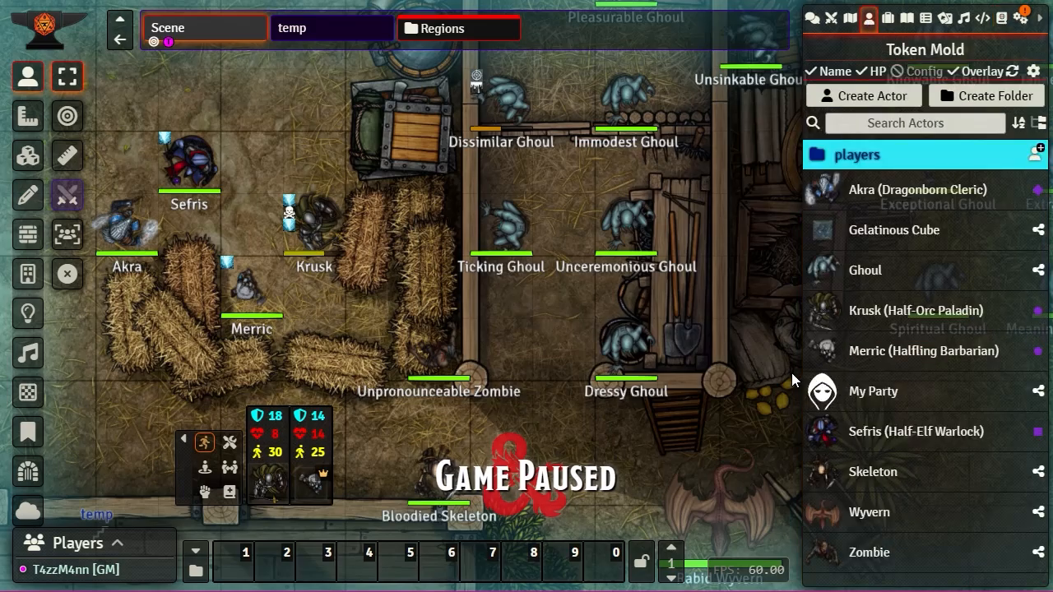
{"action": "right_click", "coordinate": [317, 224]}
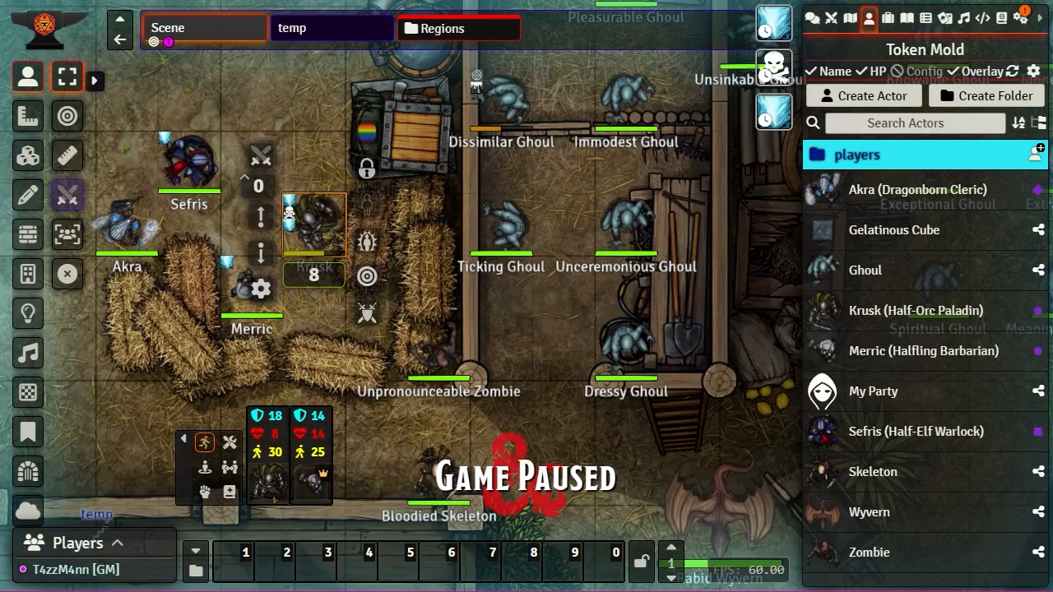
{"action": "left_click", "coordinate": [1039, 17]}
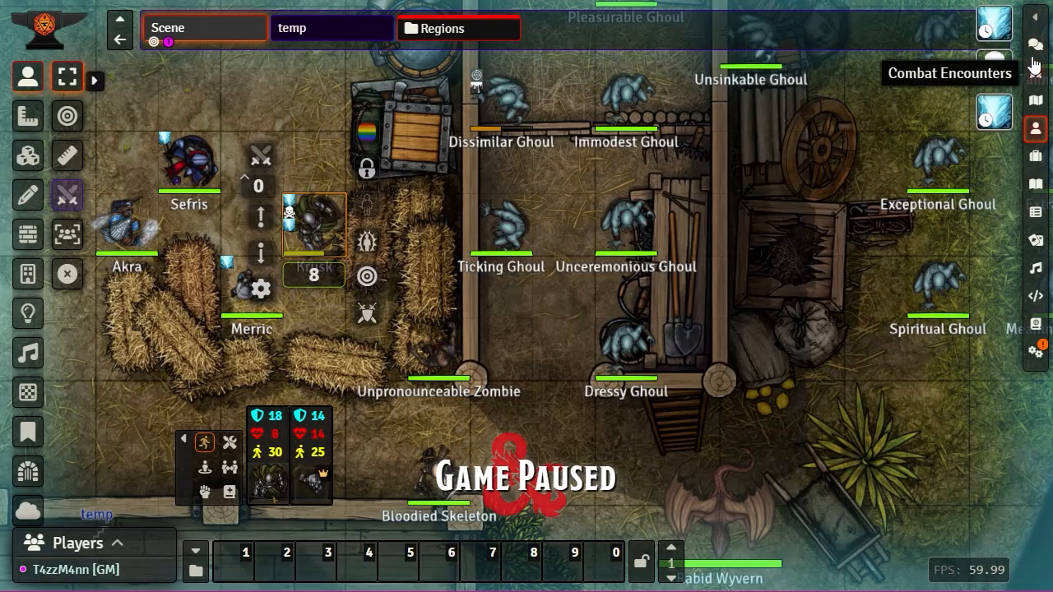
{"action": "left_click", "coordinate": [1038, 23]}
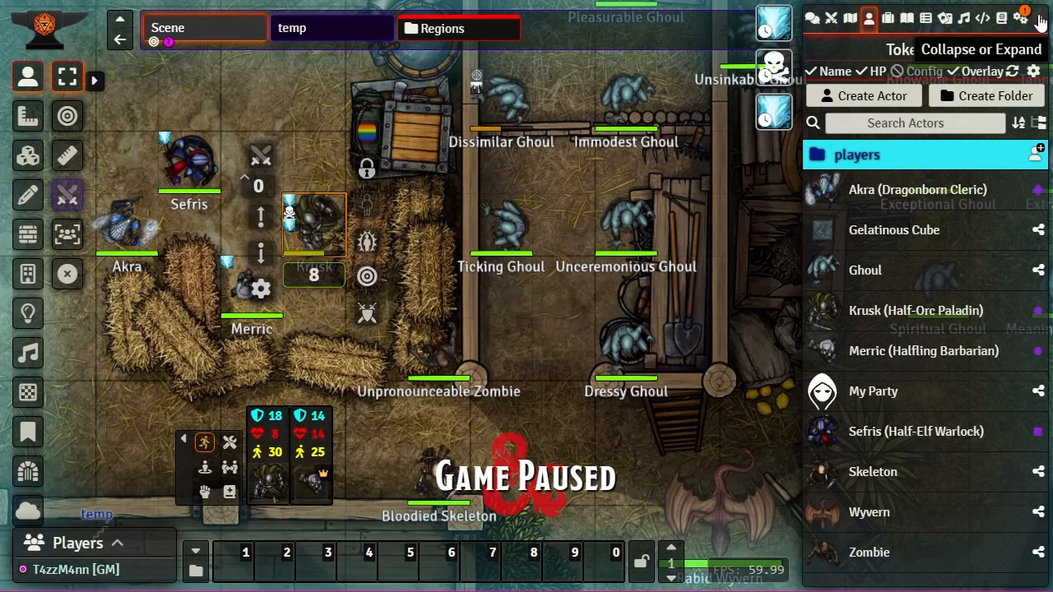
{"action": "left_click", "coordinate": [1039, 23]}
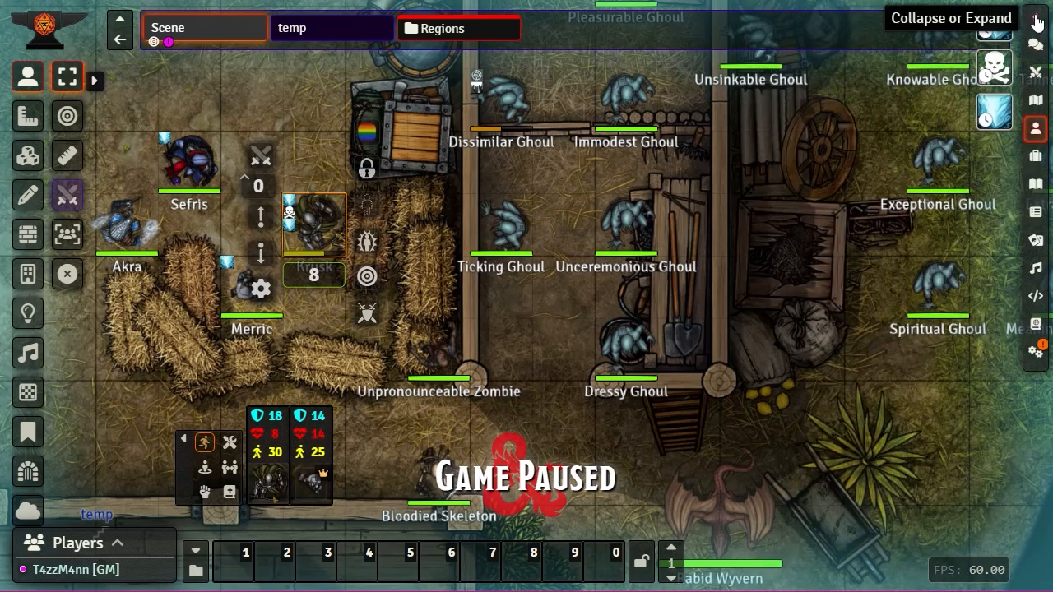
{"action": "left_click", "coordinate": [1036, 20]}
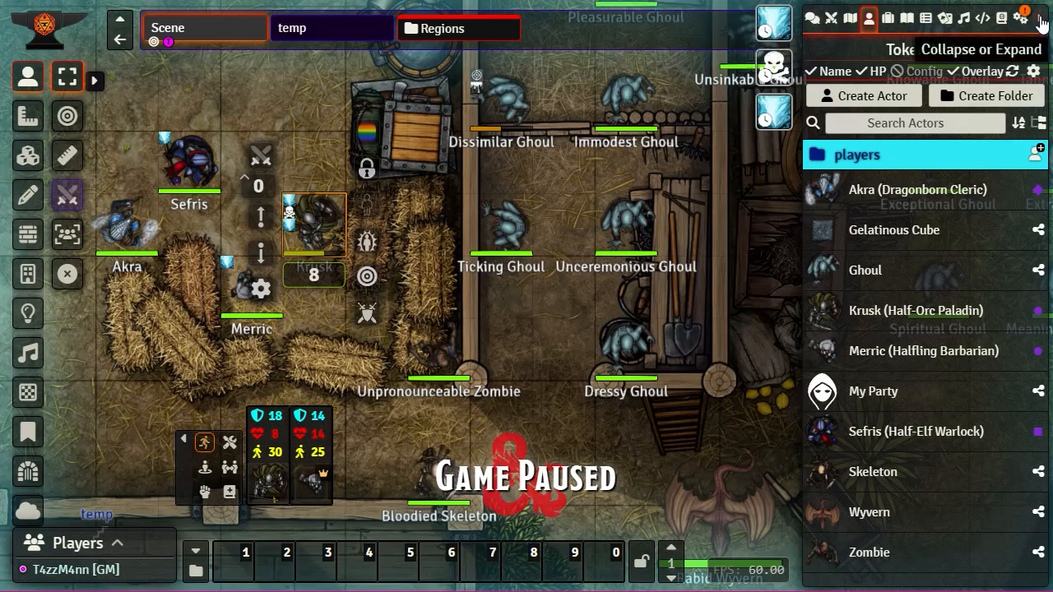
{"action": "left_click", "coordinate": [1041, 25]}
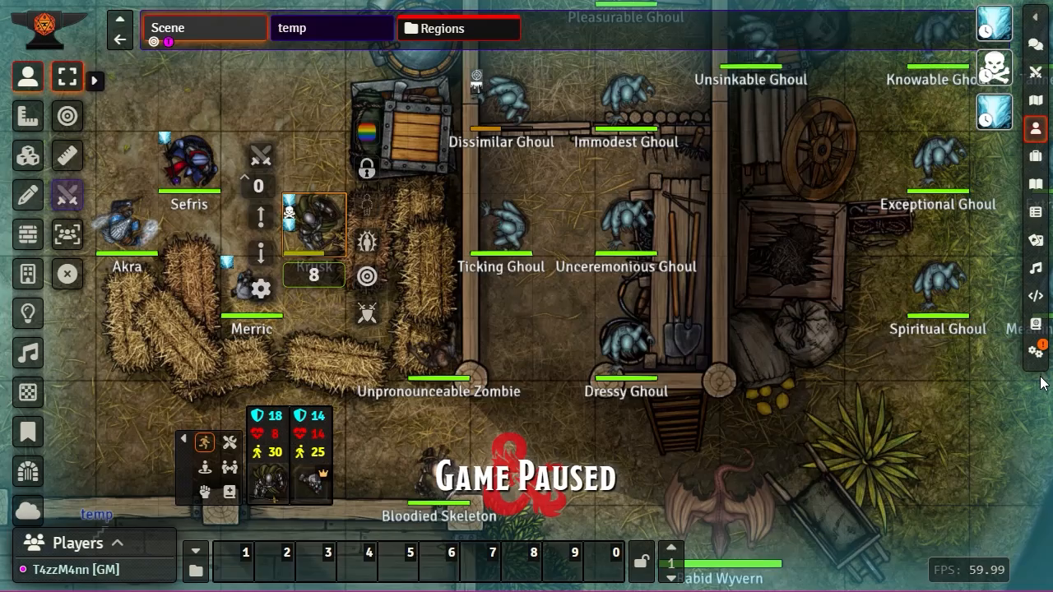
{"action": "left_click", "coordinate": [1036, 17]}
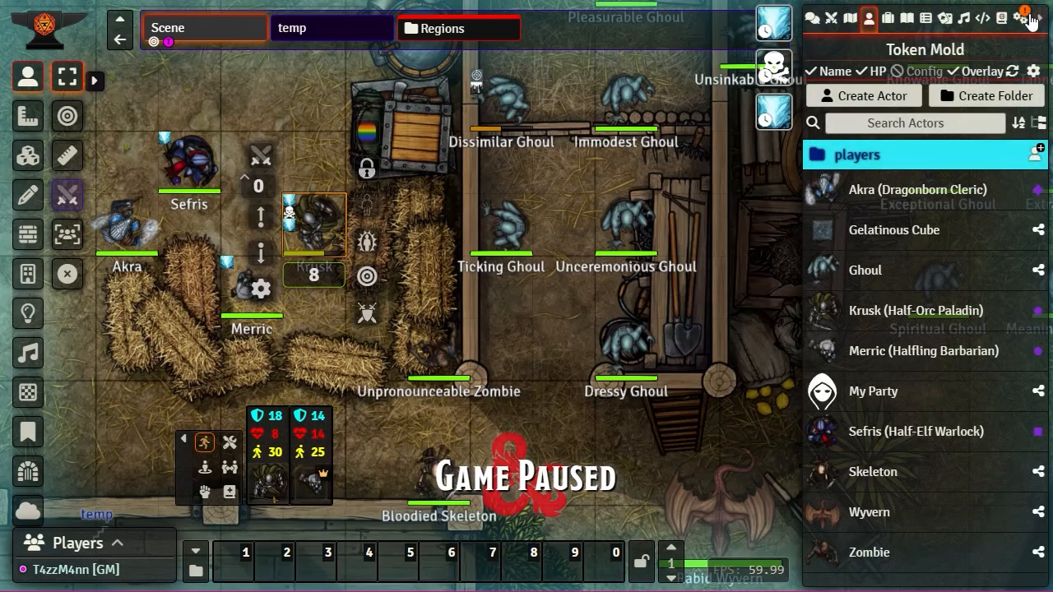
Deactivate the Monk's Little Details module, save the module settings, and confirm the reload.
{"action": "left_click", "coordinate": [1020, 19]}
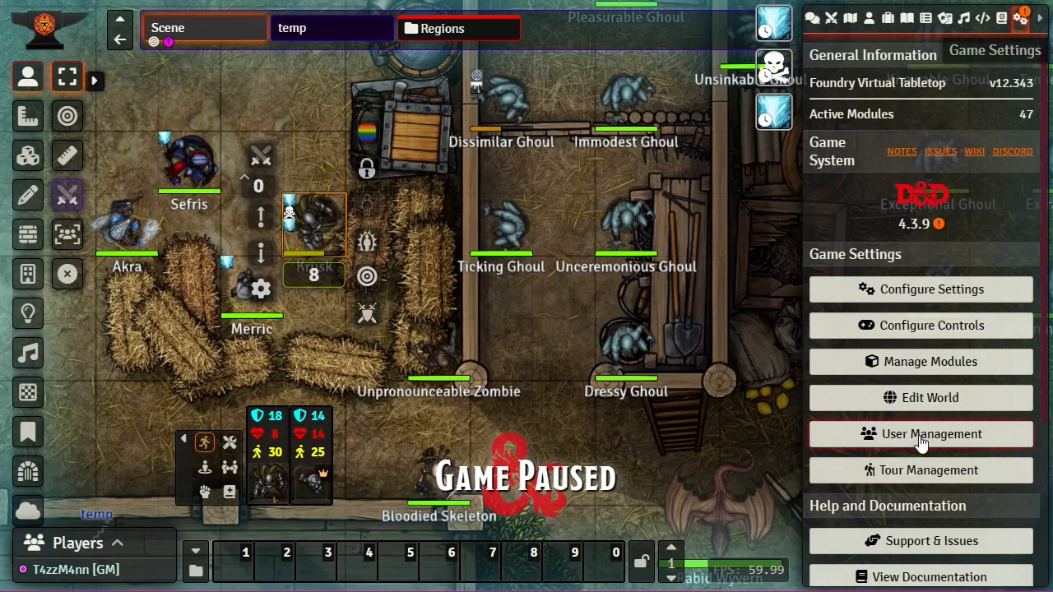
{"action": "left_click", "coordinate": [919, 362]}
{"action": "scroll", "coordinate": [383, 366], "scroll_direction": "down", "scroll_amount": 10}
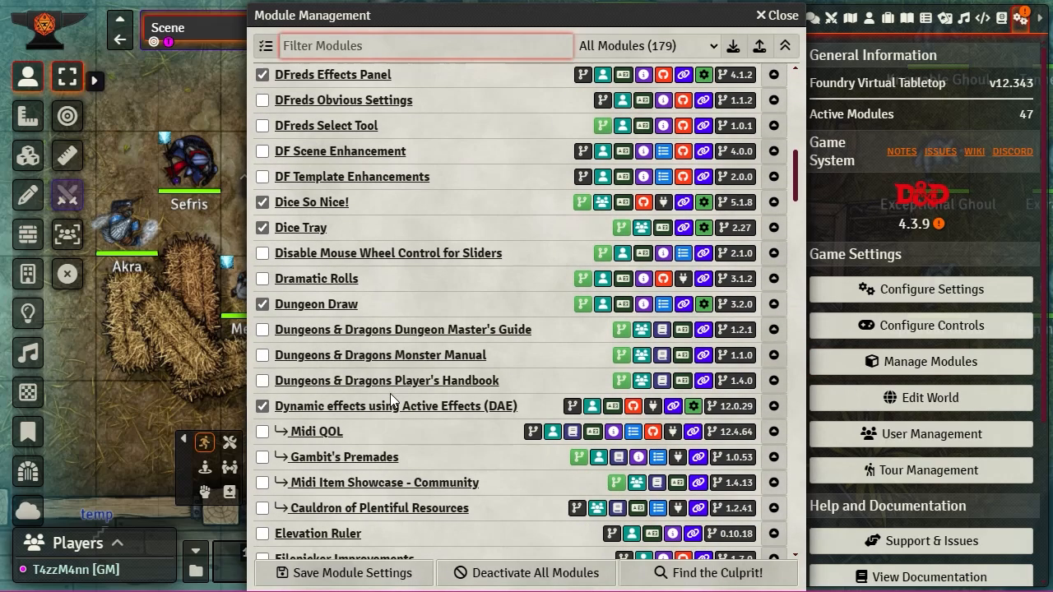
{"action": "scroll", "coordinate": [394, 382], "scroll_direction": "down", "scroll_amount": 13}
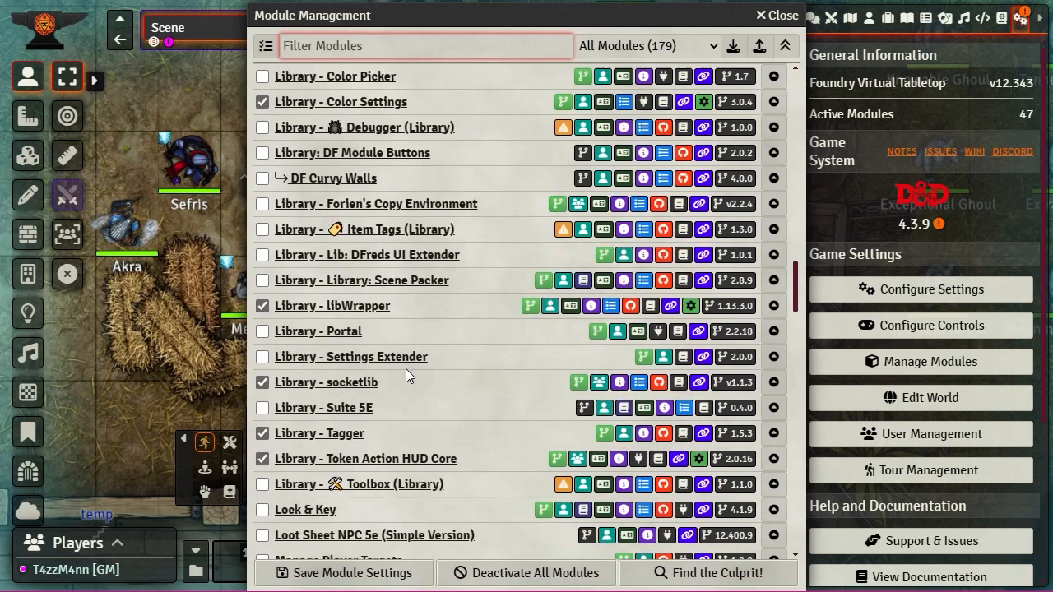
{"action": "scroll", "coordinate": [406, 370], "scroll_direction": "down", "scroll_amount": 5}
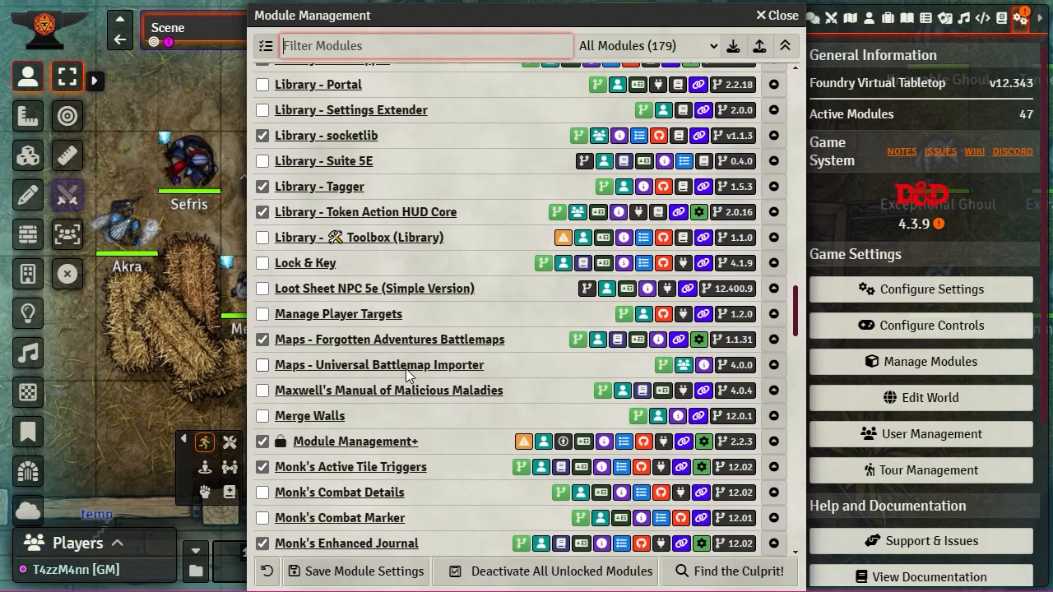
{"action": "scroll", "coordinate": [406, 370], "scroll_direction": "down", "scroll_amount": 5}
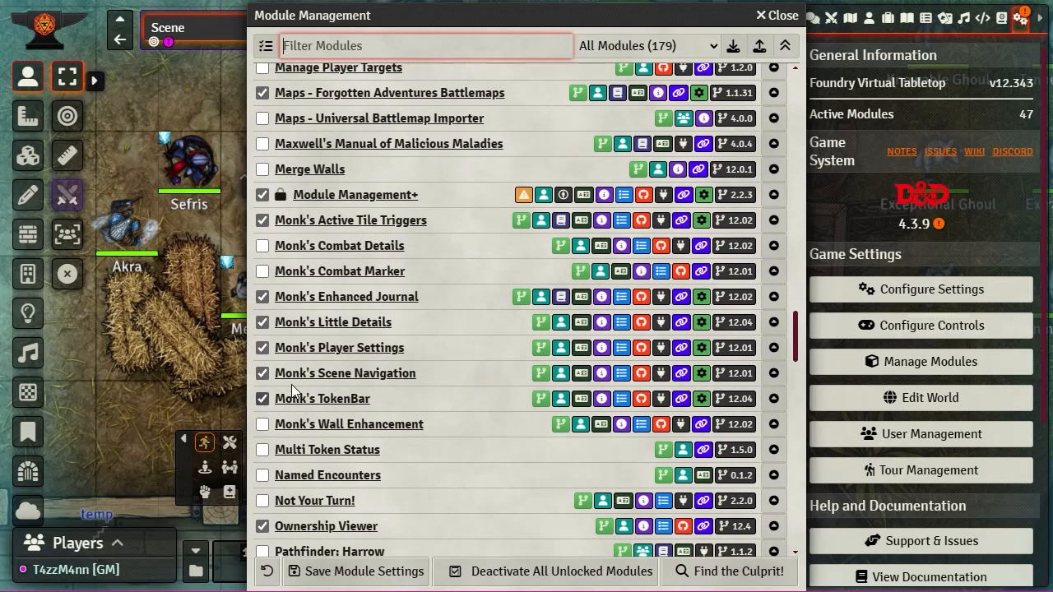
{"action": "left_click", "coordinate": [262, 324]}
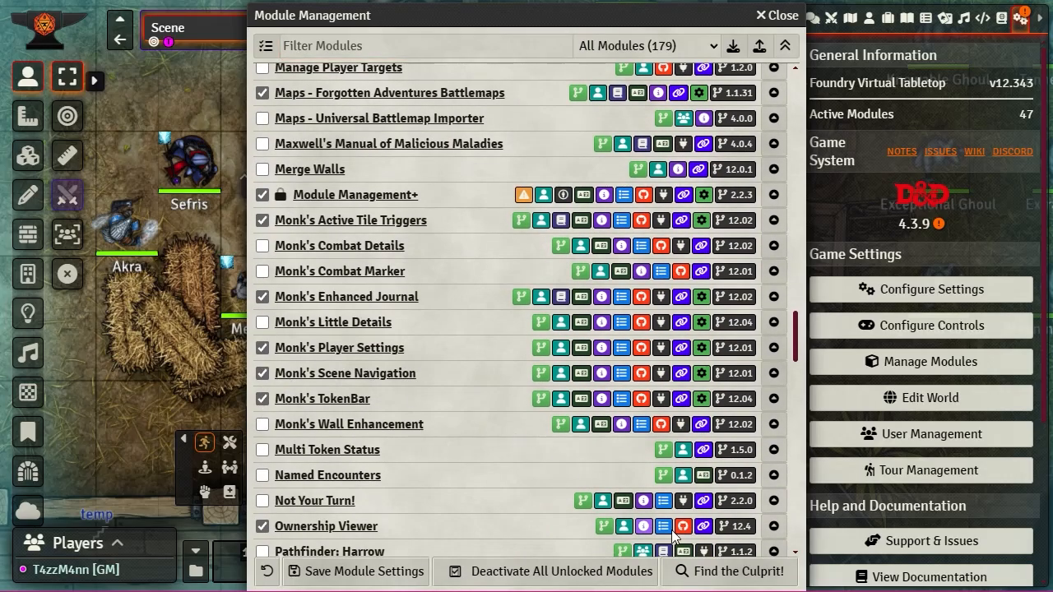
{"action": "left_click", "coordinate": [356, 570]}
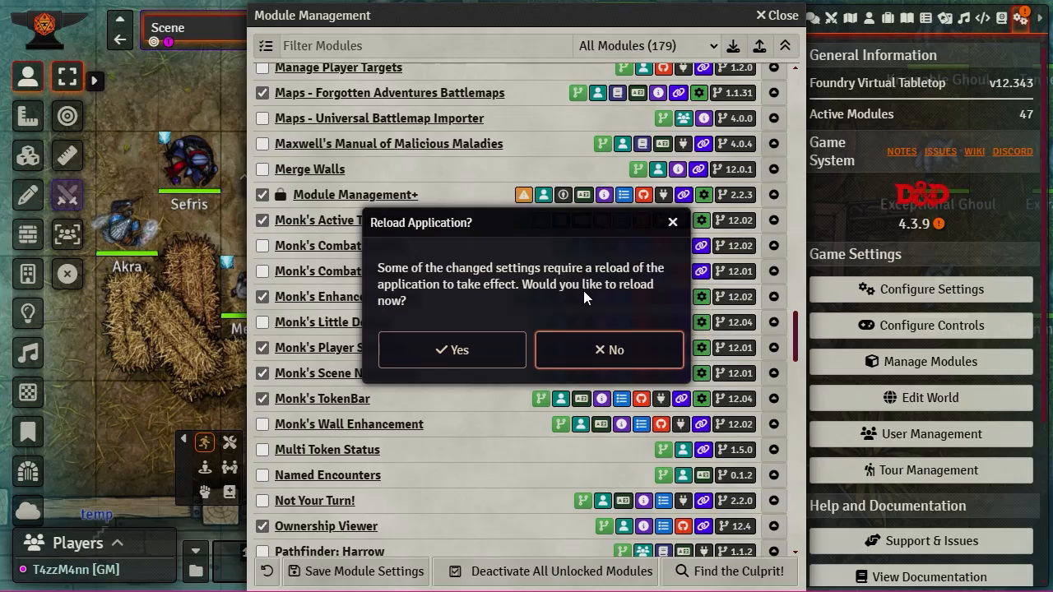
{"action": "left_click", "coordinate": [464, 352]}
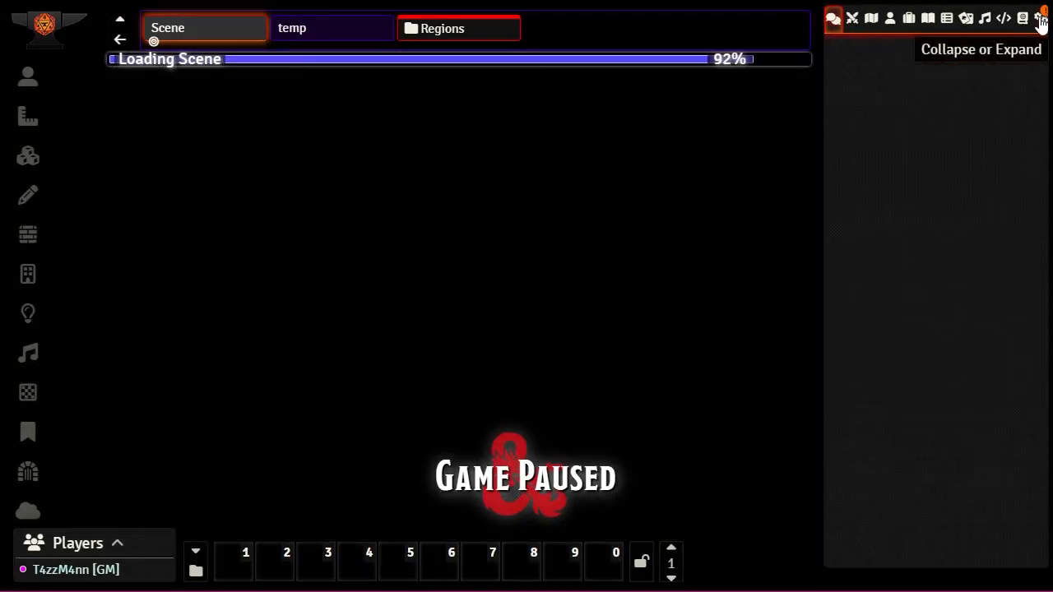
Collapse and expand the sidebar twice to compare the toggle's position with Monk's Little Details disabled.
{"action": "left_click", "coordinate": [1041, 23]}
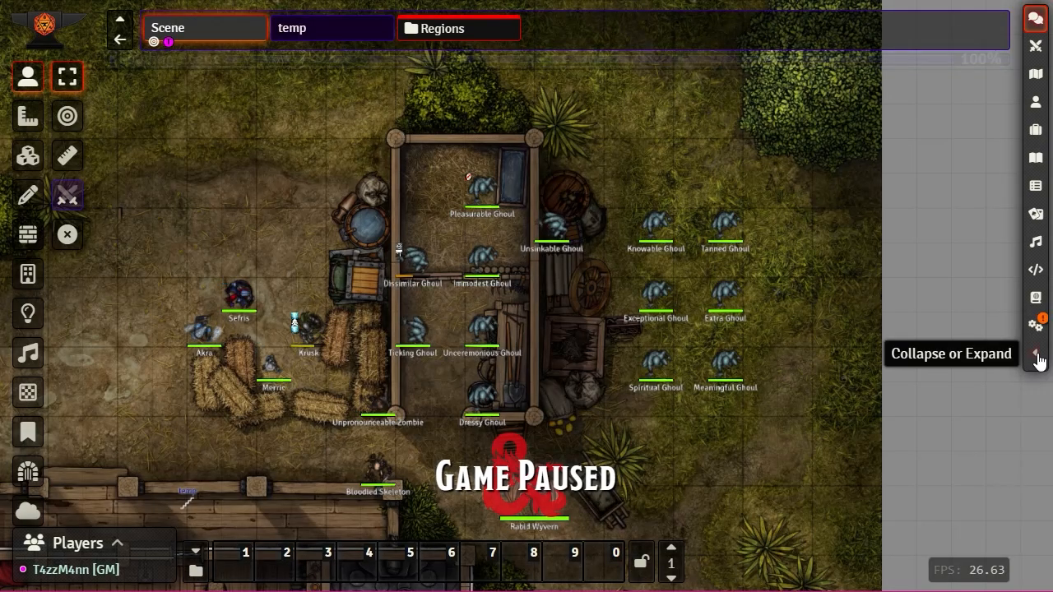
{"action": "left_click", "coordinate": [1037, 356]}
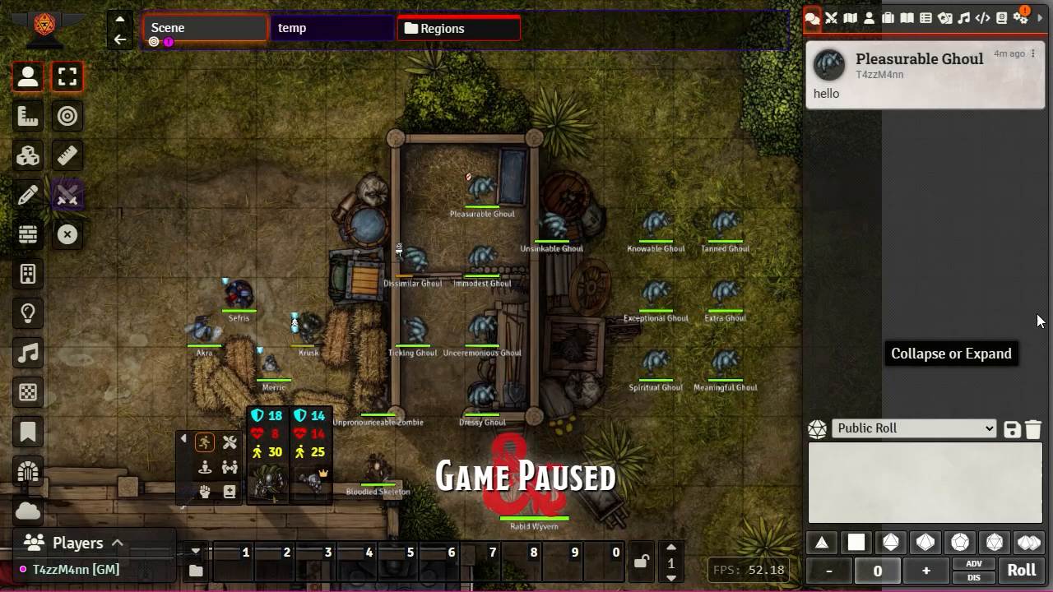
{"action": "left_click", "coordinate": [1040, 23]}
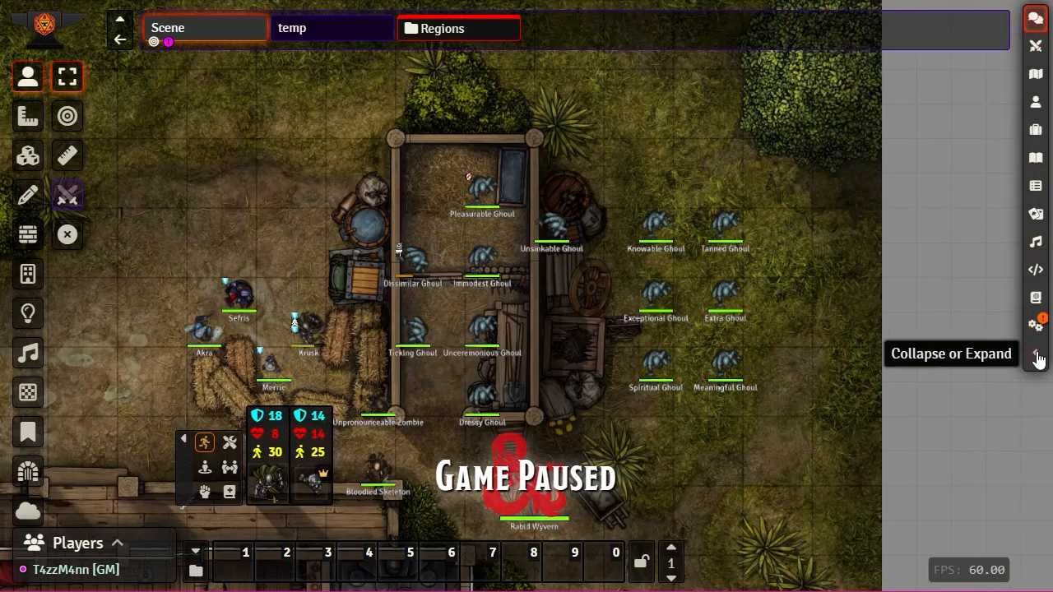
{"action": "left_click", "coordinate": [1038, 356]}
Look through the module categories in the game settings for the Monk's modules, and close the settings.
{"action": "left_click", "coordinate": [1022, 23]}
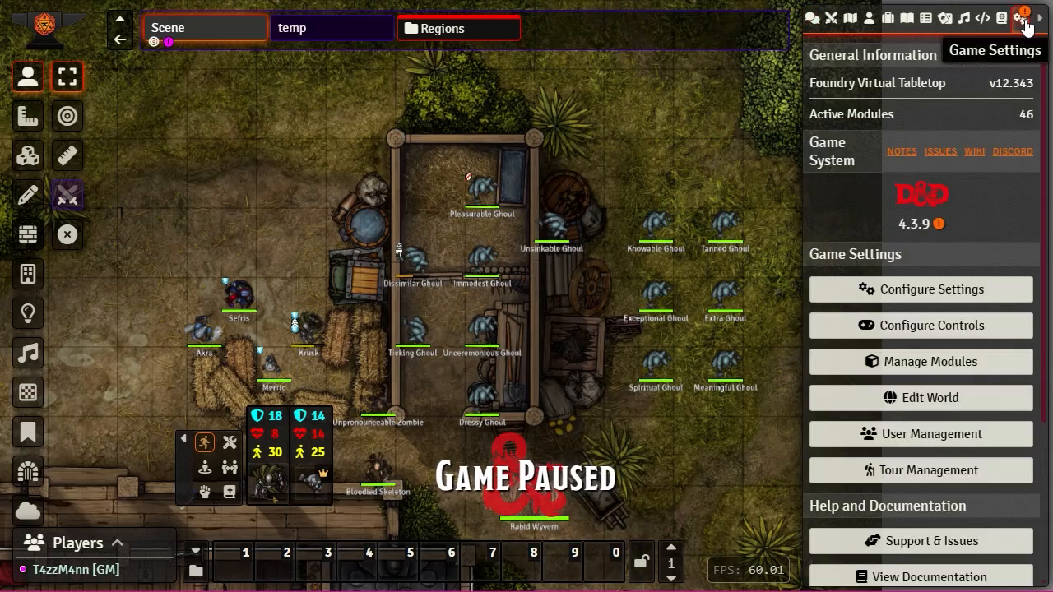
{"action": "left_click", "coordinate": [917, 295]}
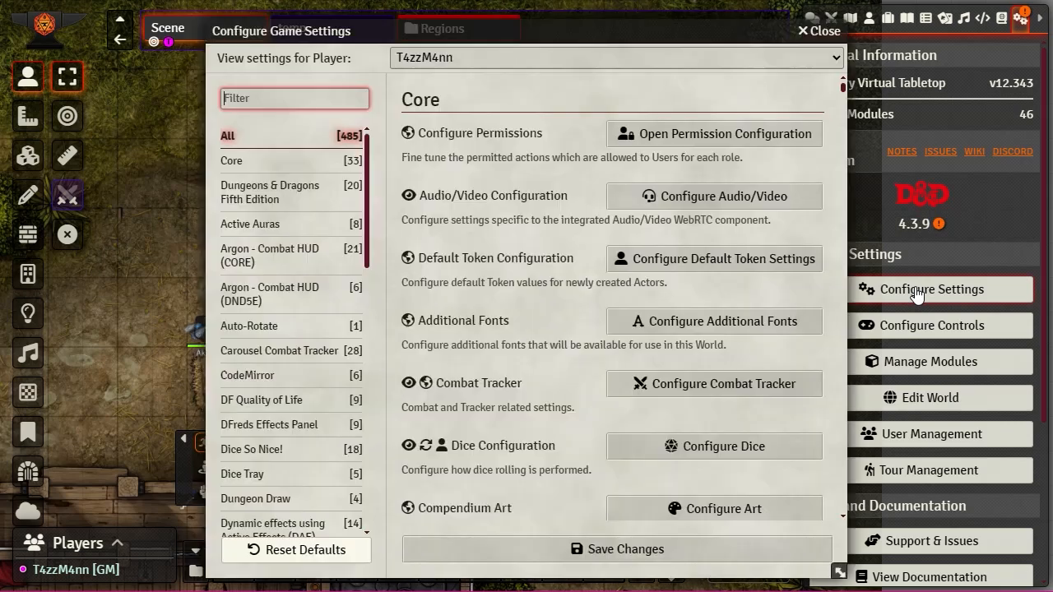
{"action": "scroll", "coordinate": [286, 264], "scroll_direction": "down", "scroll_amount": 10}
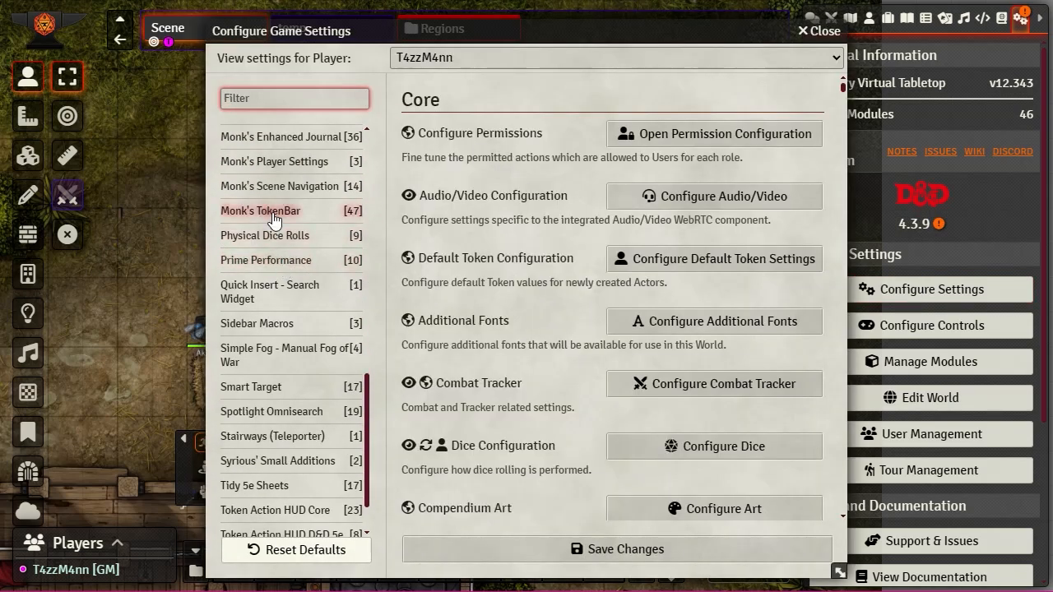
{"action": "left_click", "coordinate": [822, 30]}
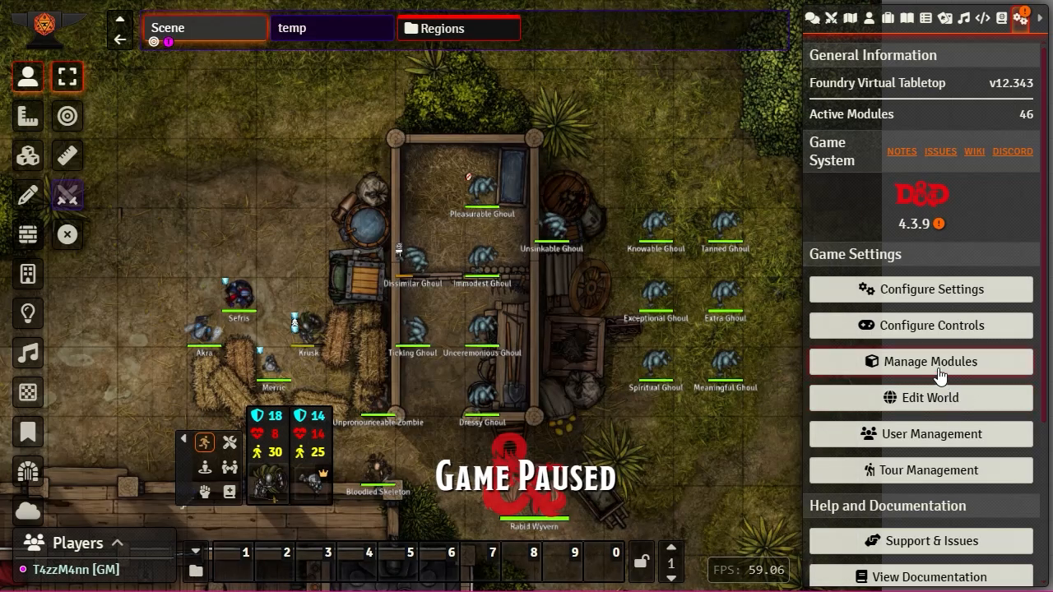
Reactivate the Monk's Little Details module, save the module settings, and confirm the reload.
{"action": "left_click", "coordinate": [929, 362]}
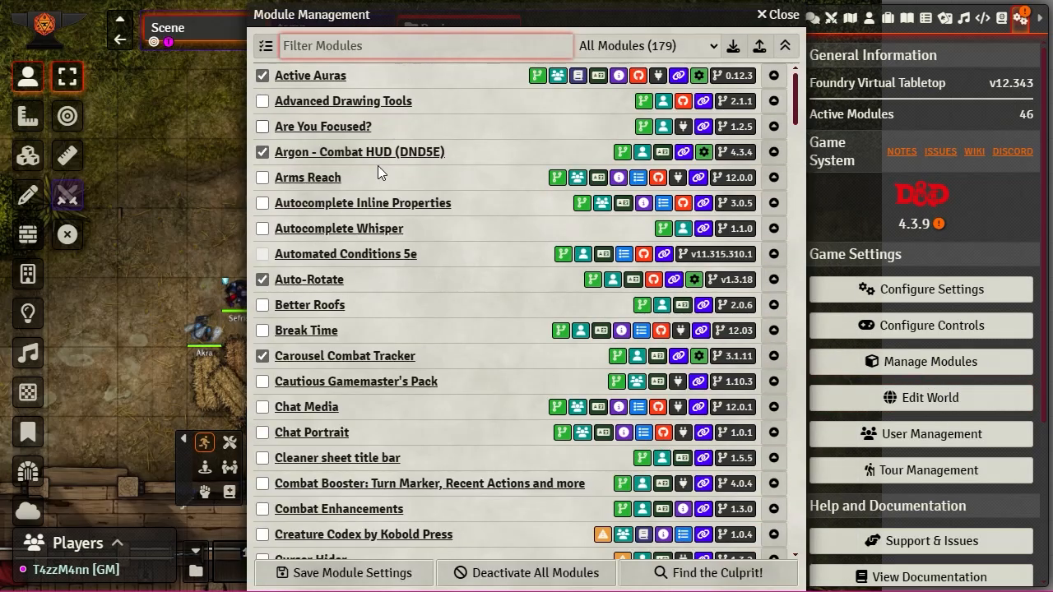
{"action": "scroll", "coordinate": [370, 238], "scroll_direction": "down", "scroll_amount": 8}
{"action": "scroll", "coordinate": [369, 256], "scroll_direction": "down", "scroll_amount": 18}
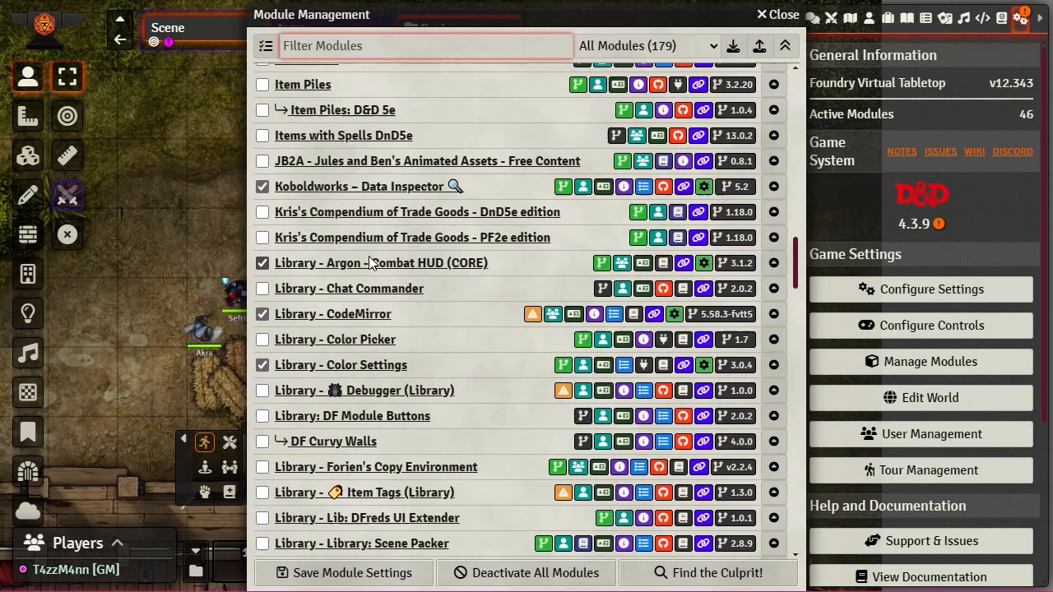
{"action": "scroll", "coordinate": [369, 256], "scroll_direction": "down", "scroll_amount": 3}
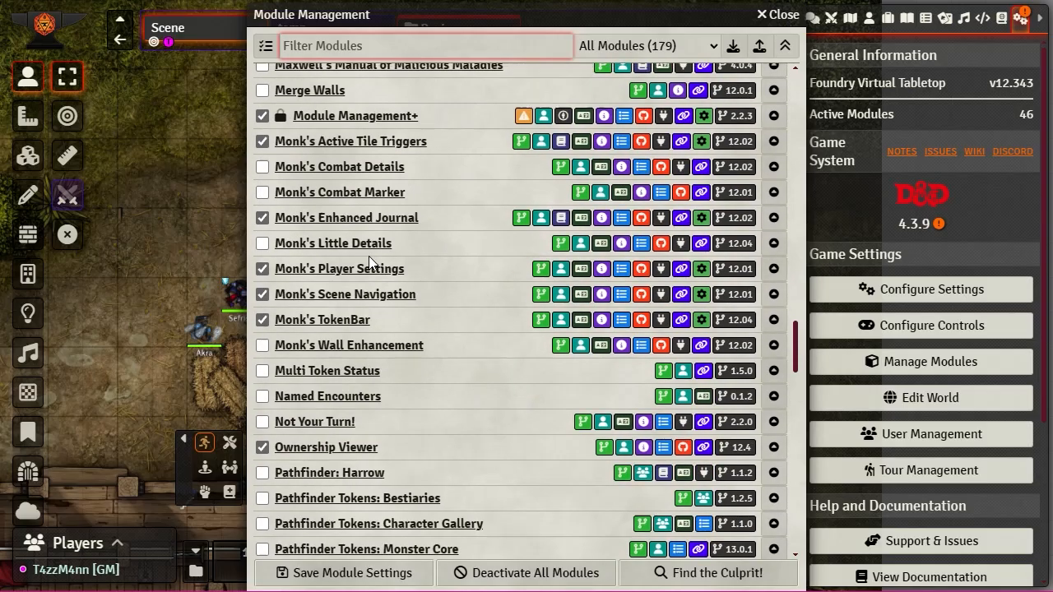
{"action": "left_click", "coordinate": [262, 240]}
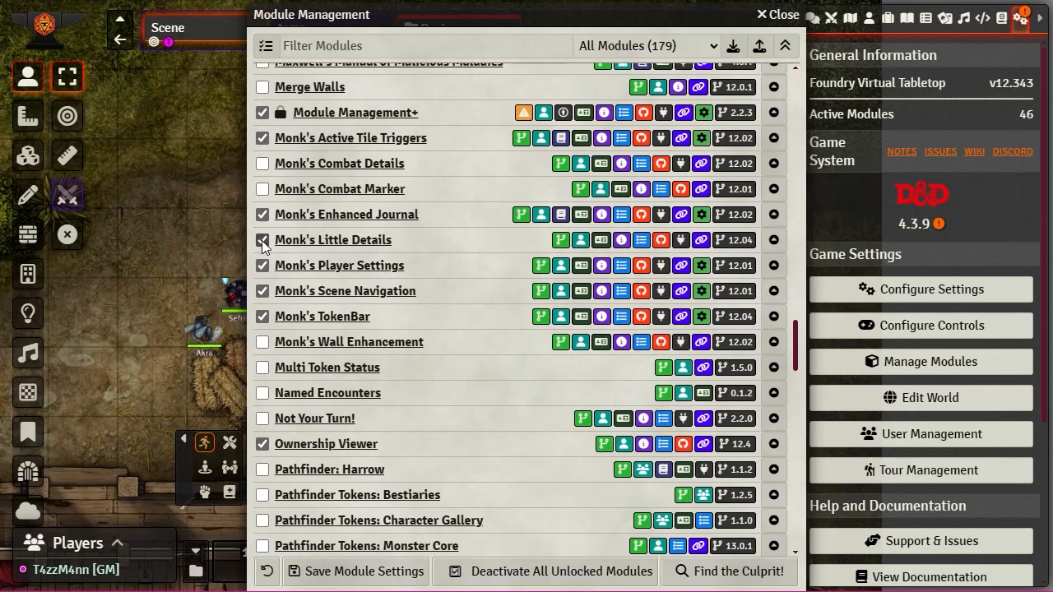
{"action": "left_click", "coordinate": [362, 575]}
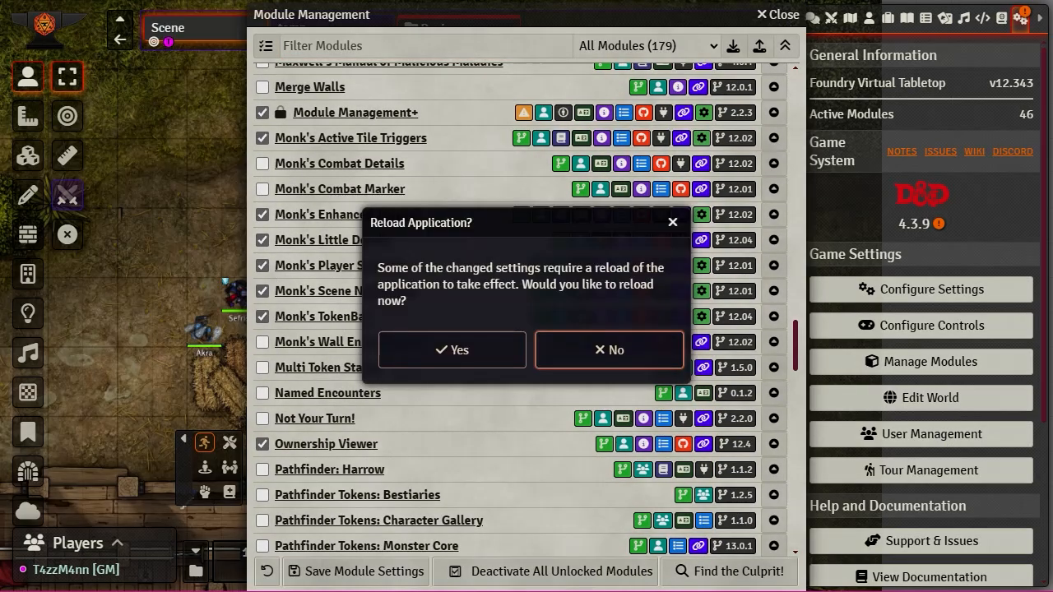
{"action": "left_click", "coordinate": [451, 349]}
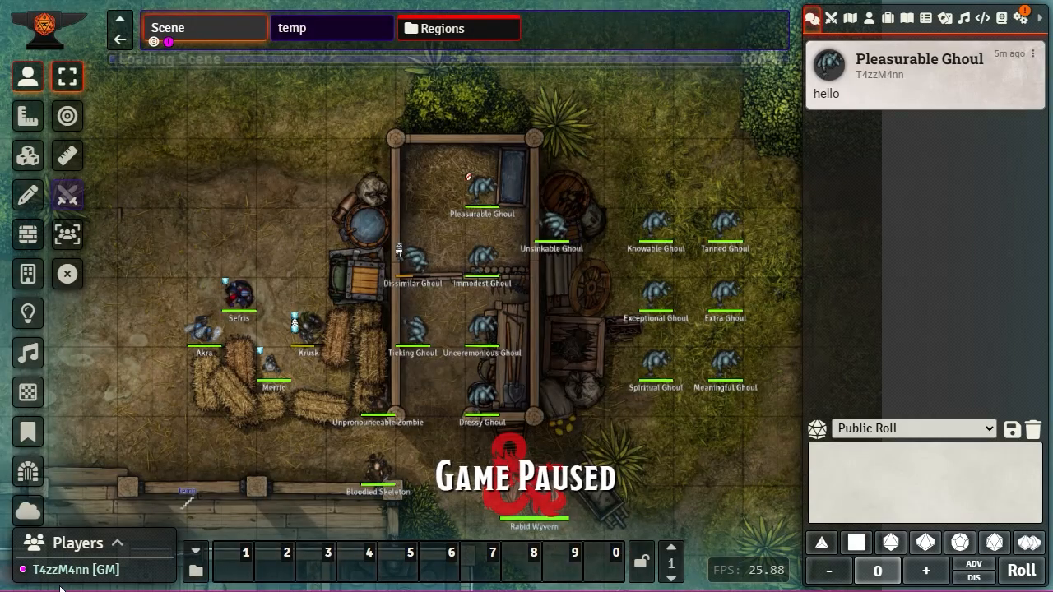
Open the GM player's user configuration and show the suggested palette for the player color.
{"action": "right_click", "coordinate": [66, 570]}
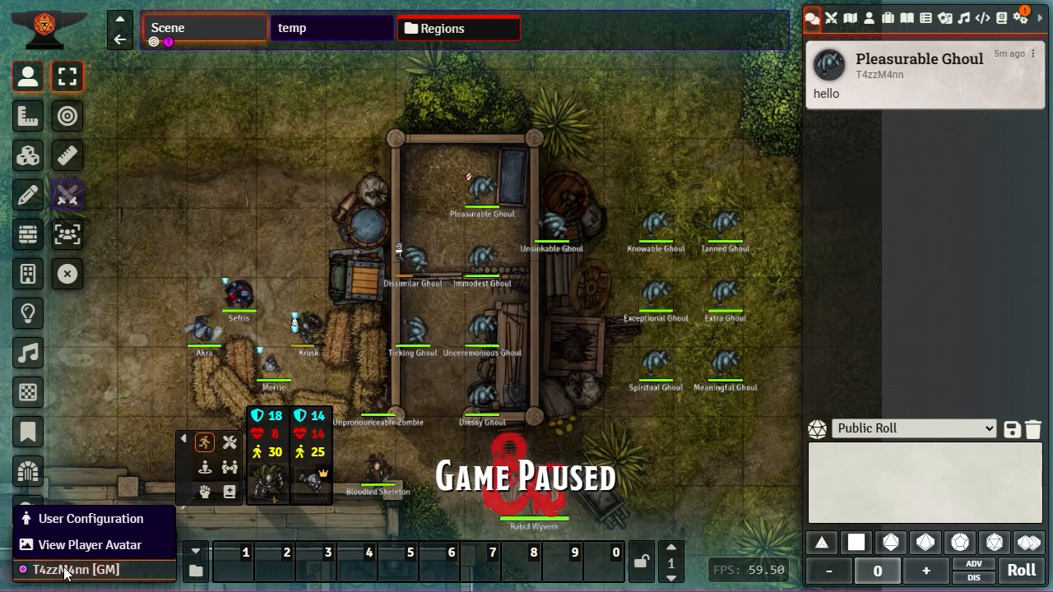
{"action": "left_click", "coordinate": [87, 518]}
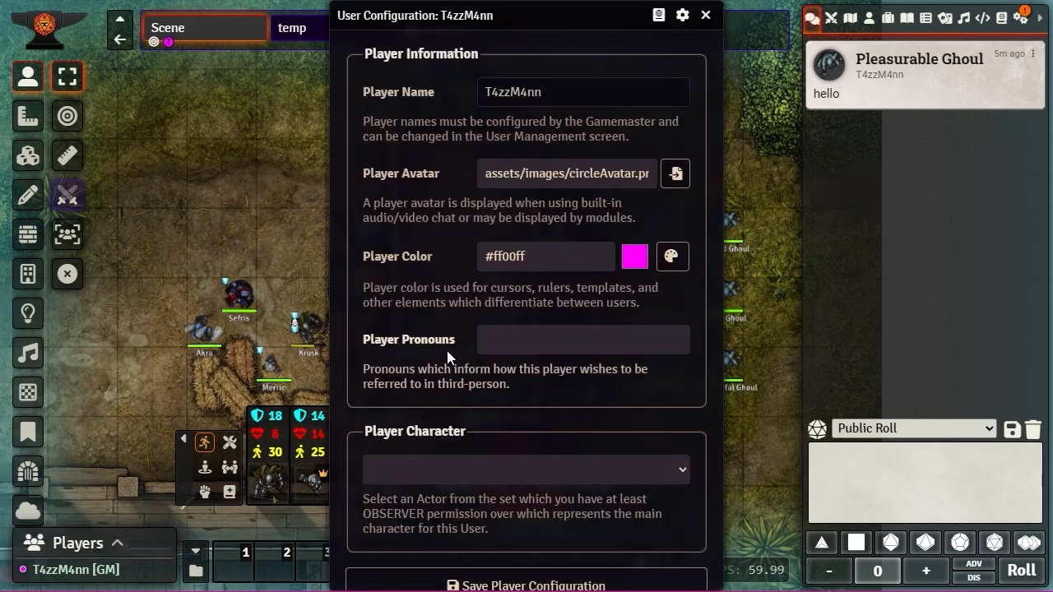
{"action": "left_click", "coordinate": [672, 258]}
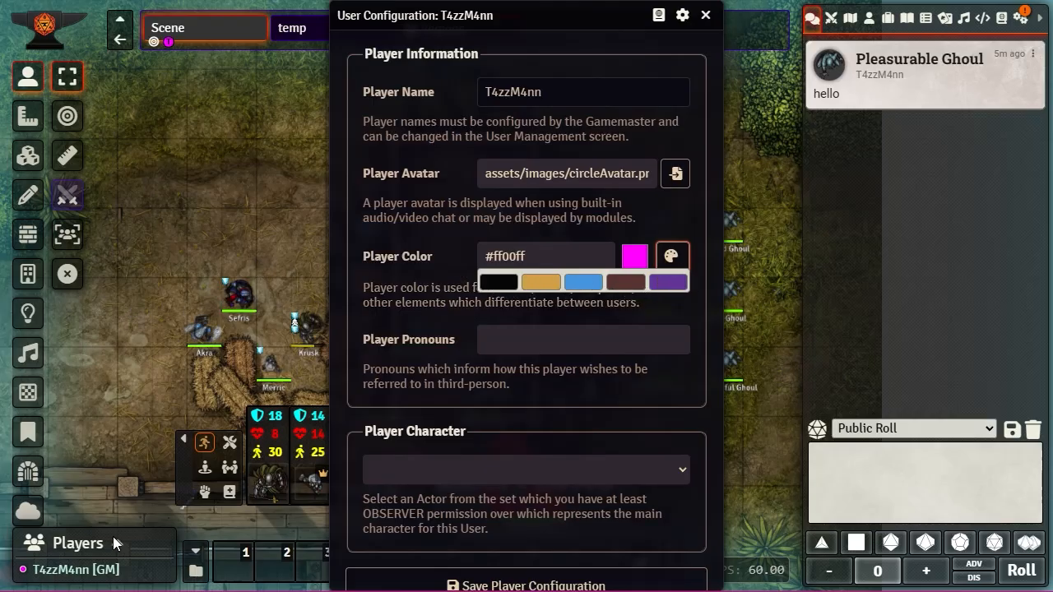
View the GM's player avatar and move its image aside so the user configuration can be seen.
{"action": "right_click", "coordinate": [49, 571]}
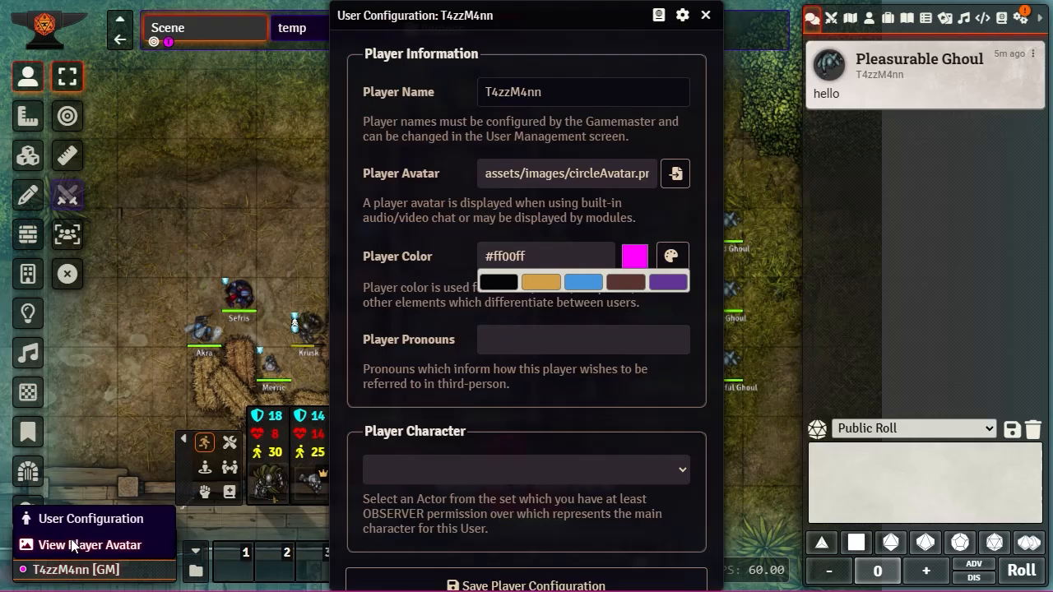
{"action": "left_click", "coordinate": [72, 546]}
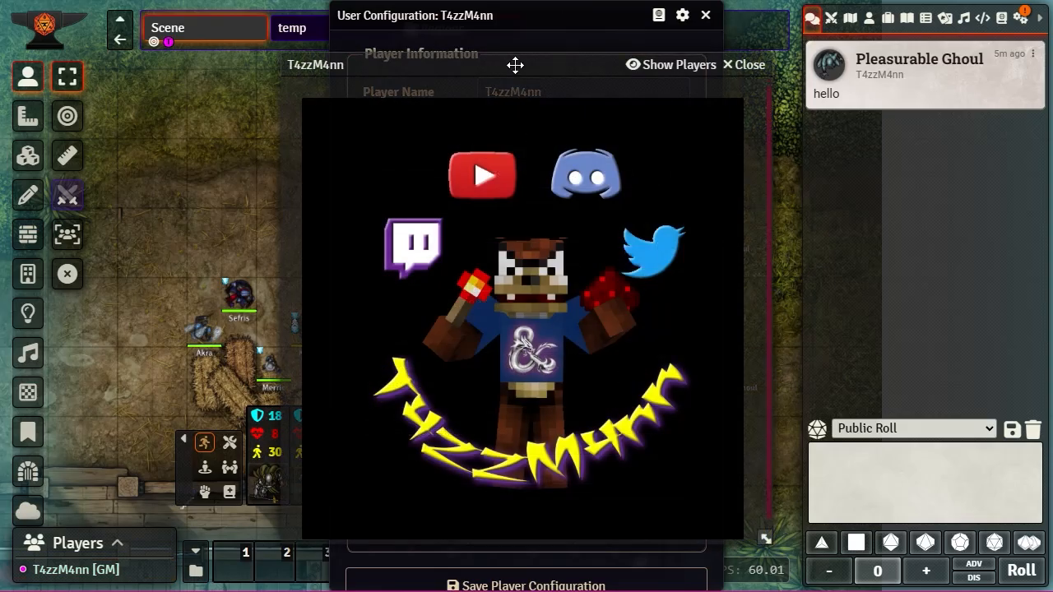
{"action": "left_click_drag", "start_coordinate": [463, 63], "coordinate": [183, 11]}
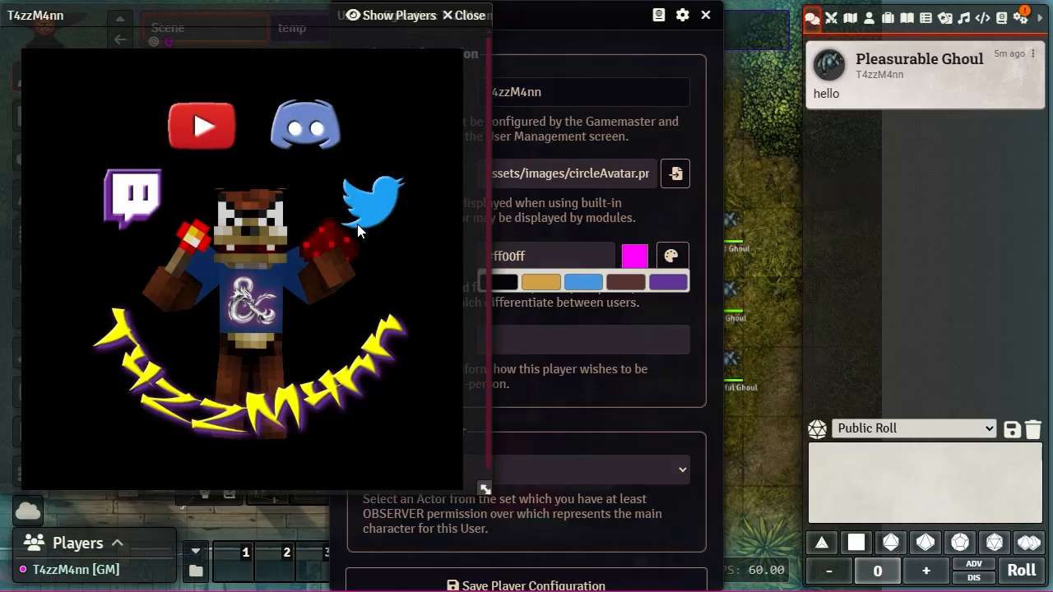
Toggle the player color palette to compare it with the avatar, and close both the avatar image and the user configuration.
{"action": "left_click", "coordinate": [659, 257]}
{"action": "left_click", "coordinate": [671, 258]}
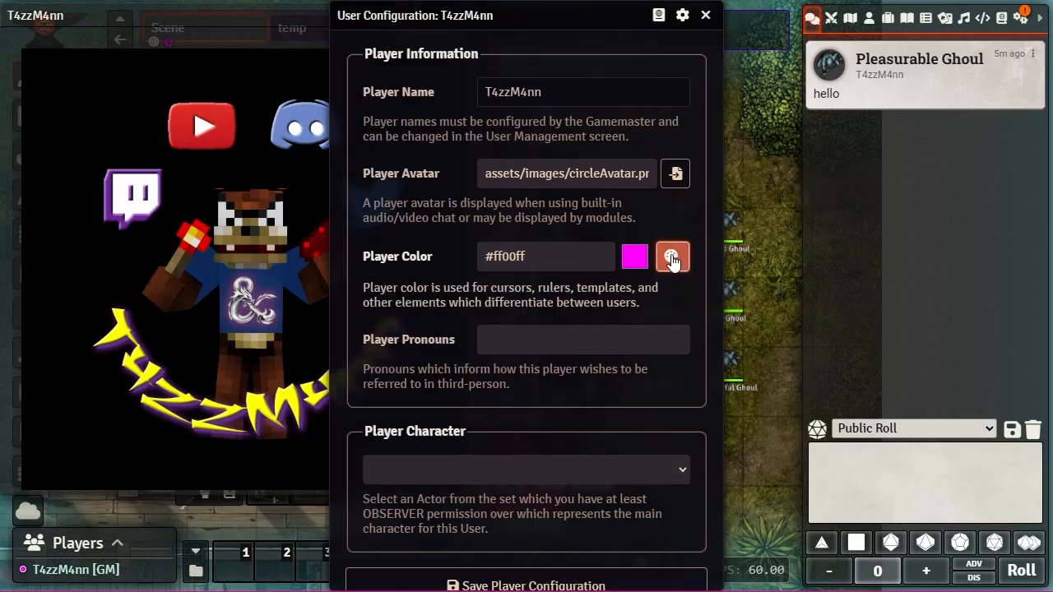
{"action": "left_click", "coordinate": [671, 259]}
{"action": "left_click", "coordinate": [672, 260]}
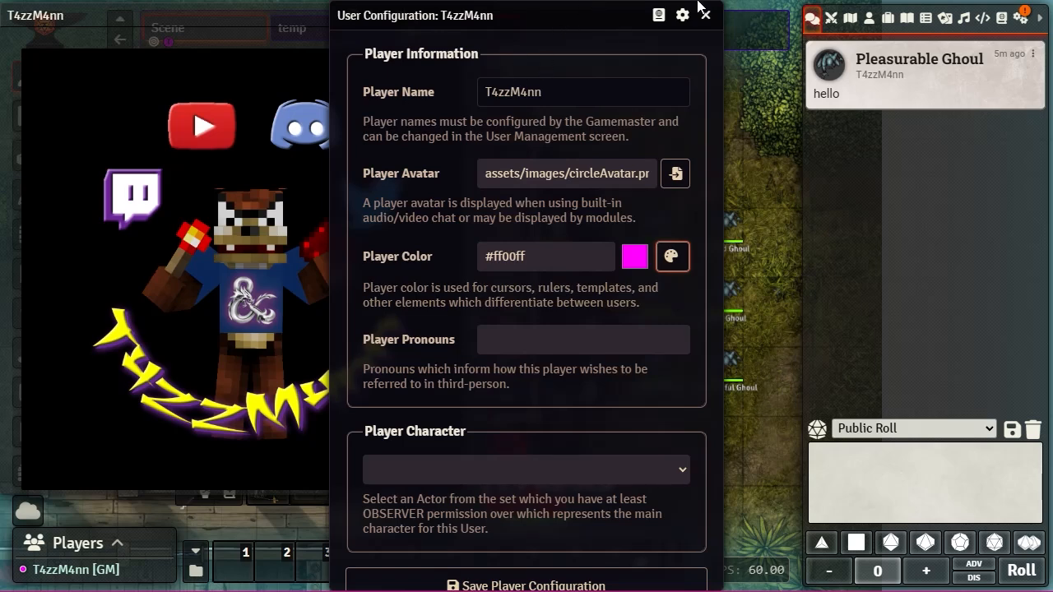
{"action": "left_click", "coordinate": [270, 25]}
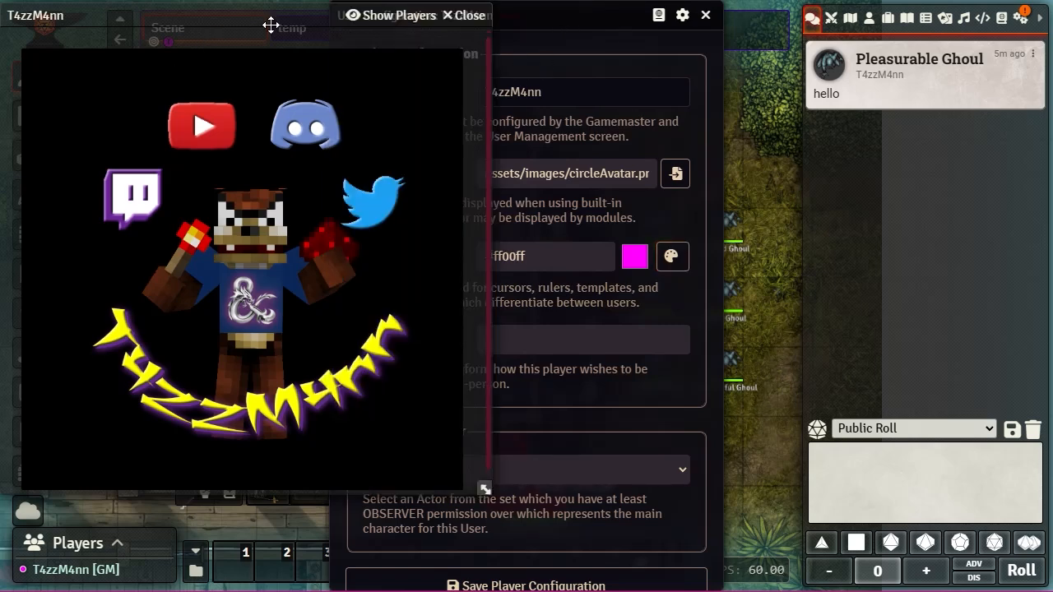
{"action": "left_click", "coordinate": [469, 19]}
{"action": "left_click", "coordinate": [704, 15]}
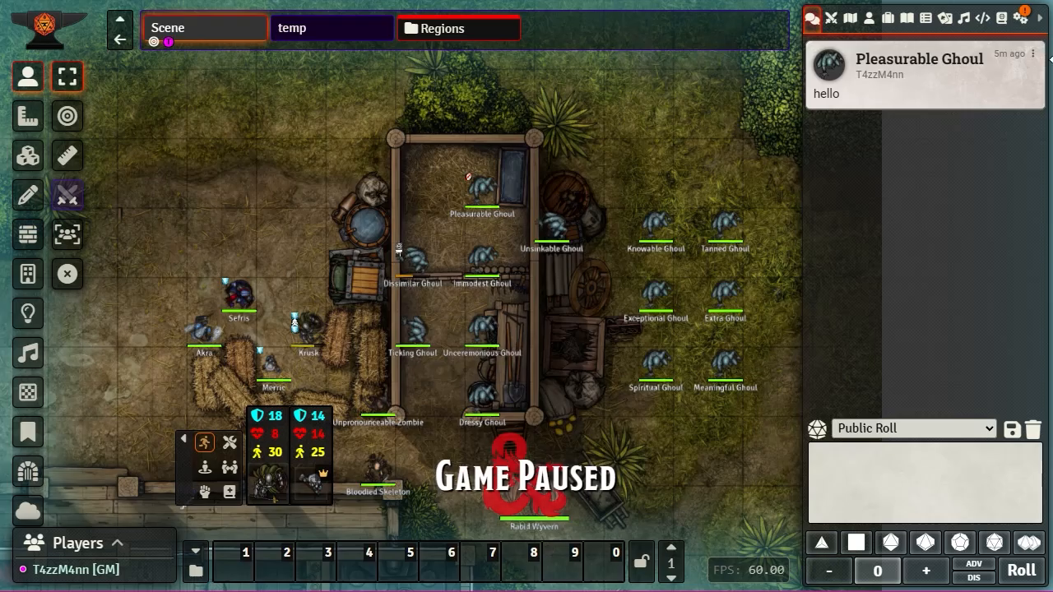
Open the configuration of the scene named Scene and set its background color to the palette's brown, #7e6b44.
{"action": "scroll", "coordinate": [658, 173], "scroll_direction": "down", "scroll_amount": 5}
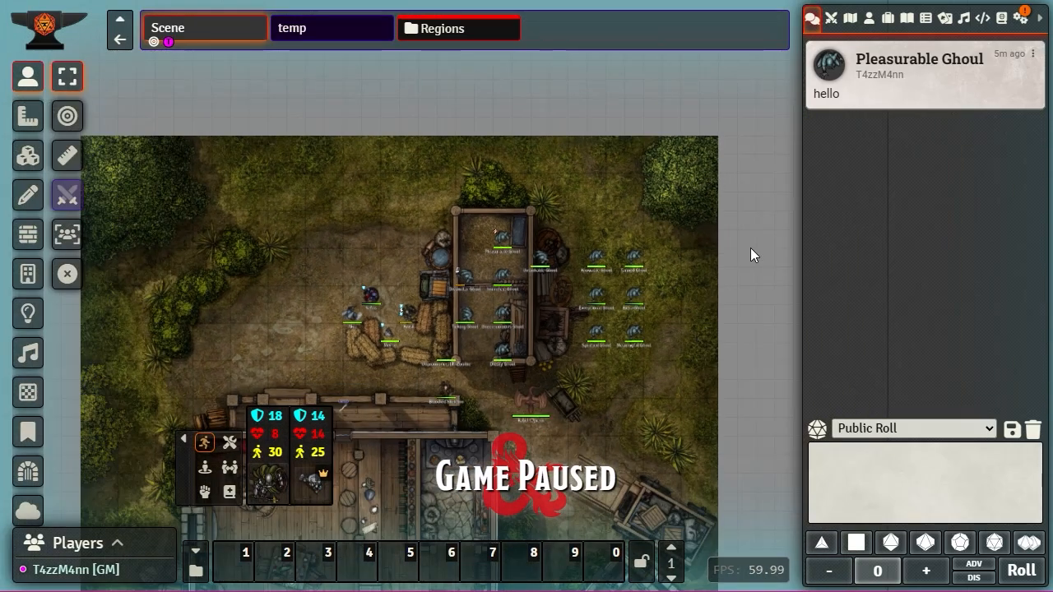
{"action": "key", "text": "Up"}
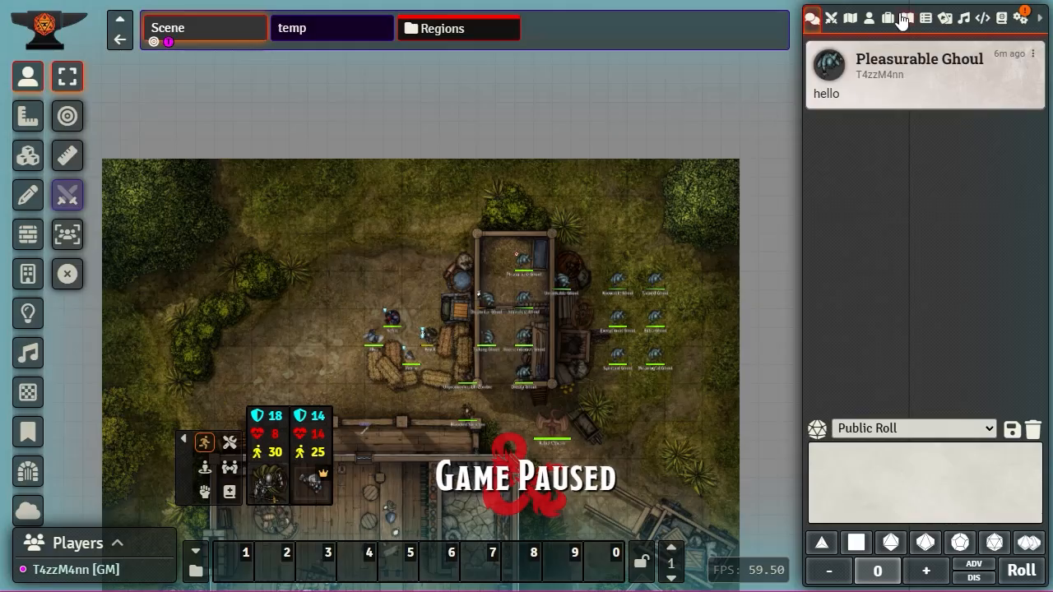
{"action": "left_click", "coordinate": [849, 18]}
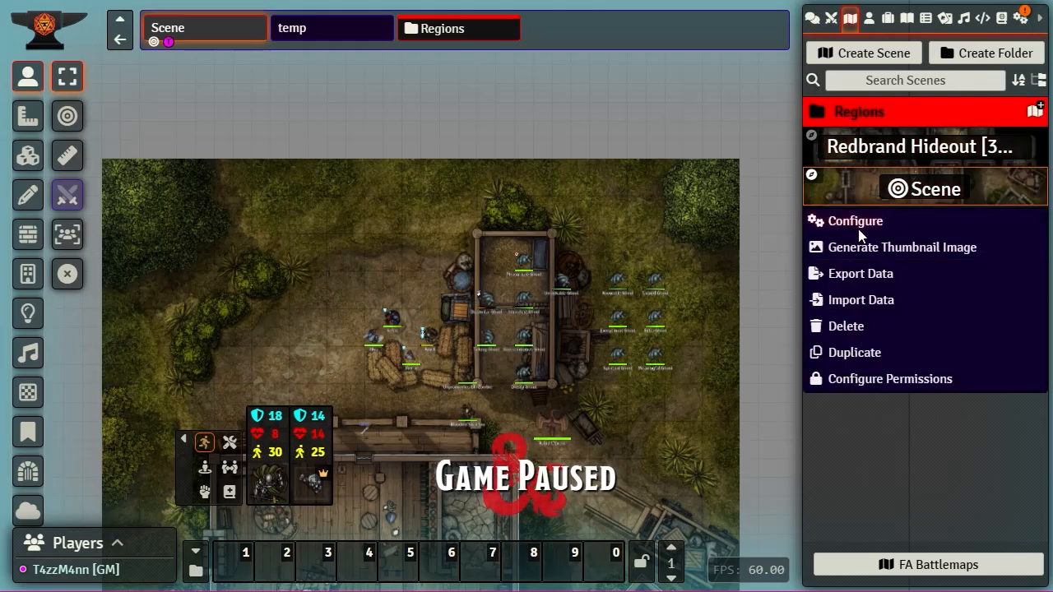
{"action": "left_click", "coordinate": [839, 220]}
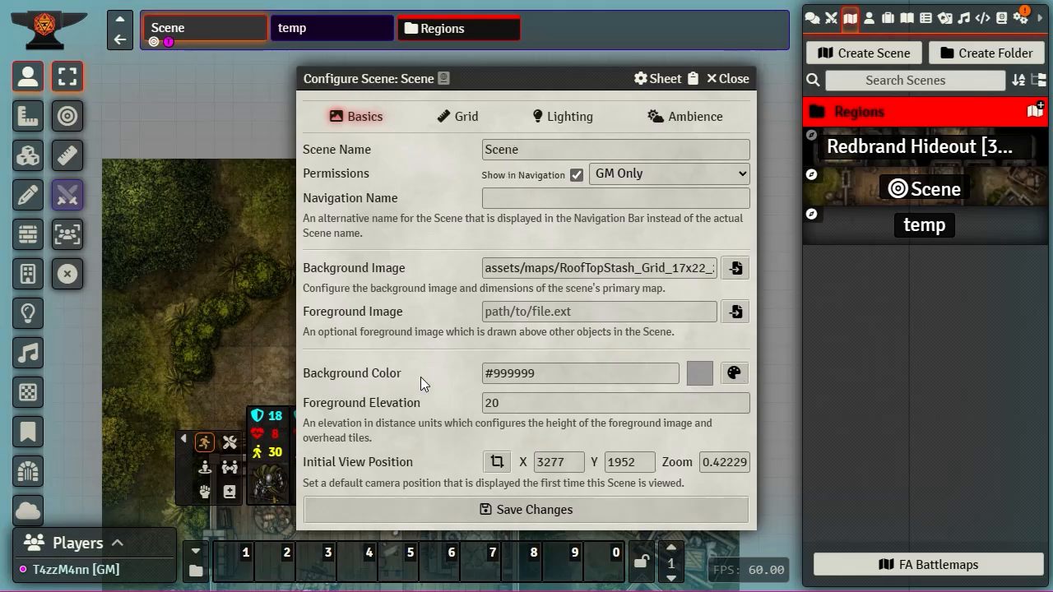
{"action": "left_click", "coordinate": [734, 375]}
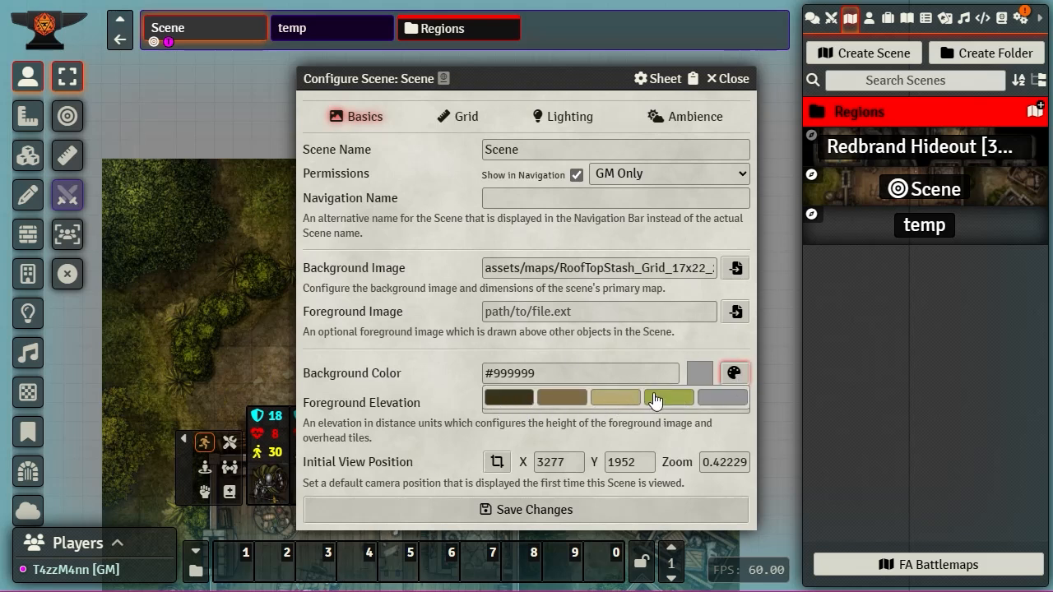
{"action": "left_click", "coordinate": [568, 400]}
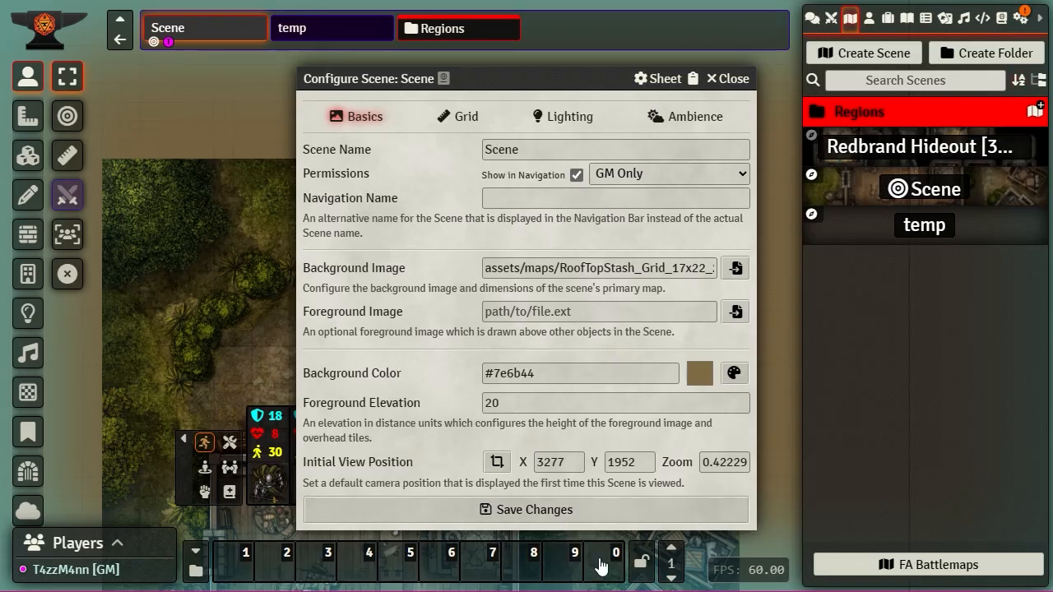
Try the palette's grey #949598 and green #97a748 as the scene's background color.
{"action": "left_click", "coordinate": [734, 375]}
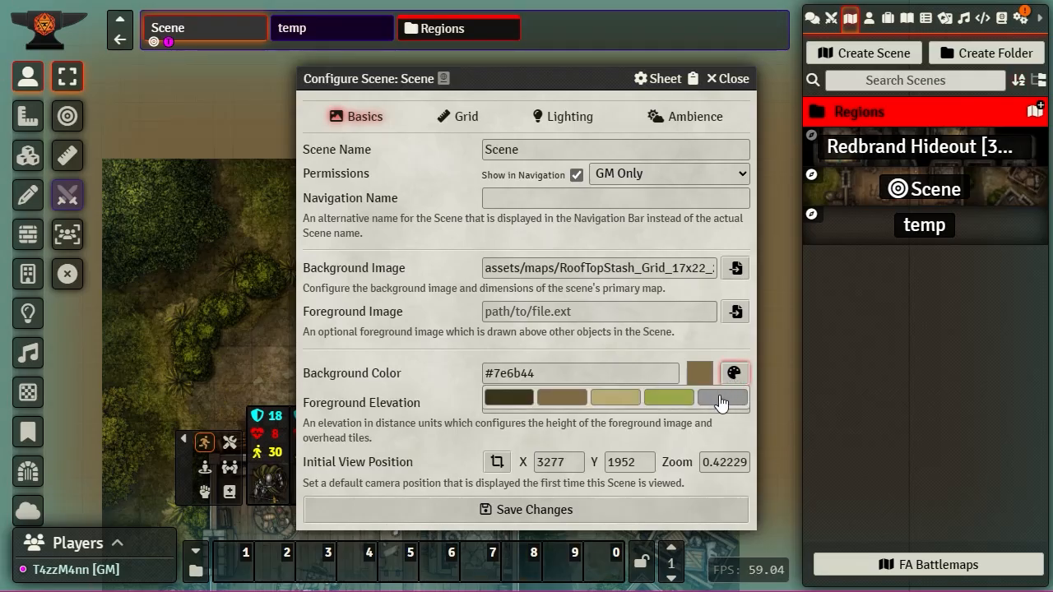
{"action": "left_click", "coordinate": [729, 397]}
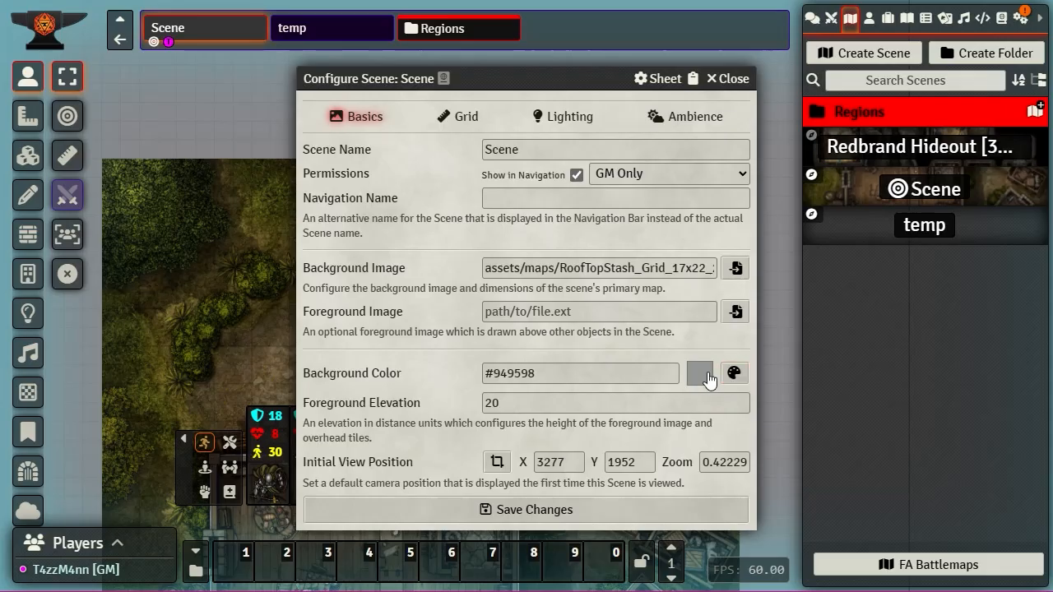
{"action": "left_click", "coordinate": [734, 373]}
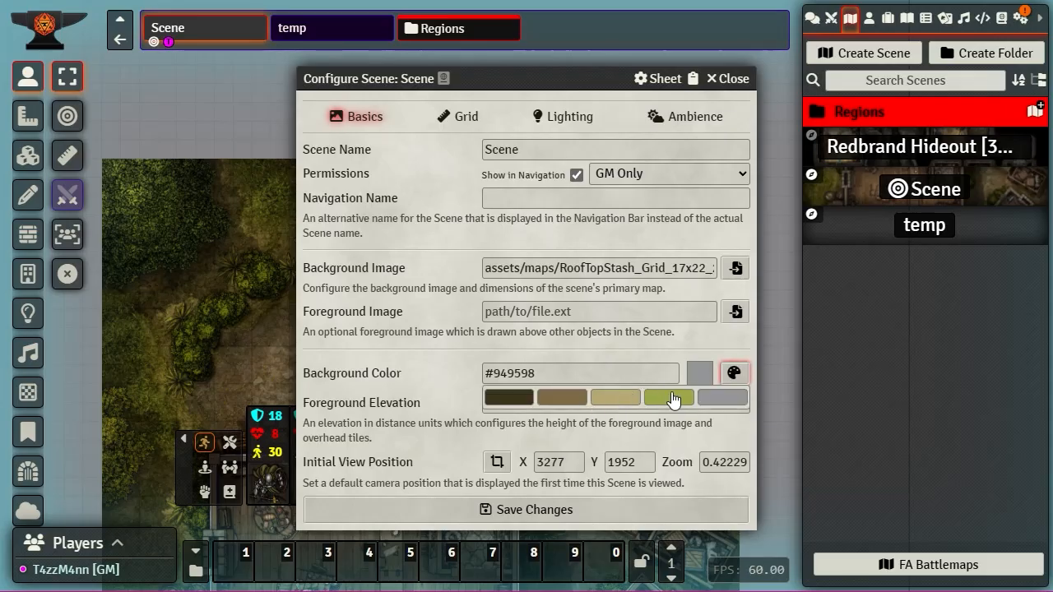
{"action": "left_click", "coordinate": [673, 398]}
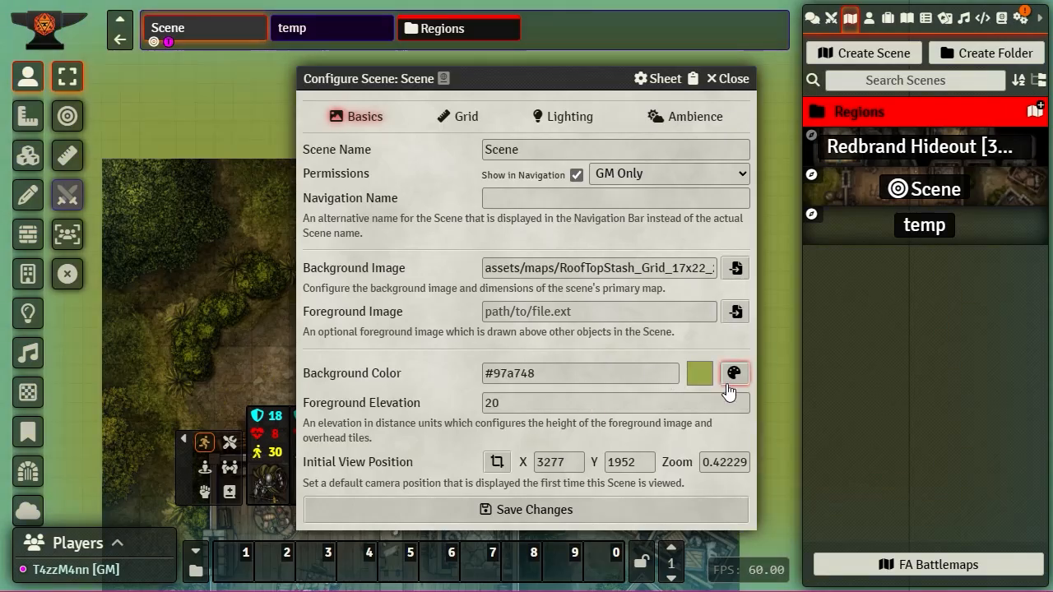
Set the scene's background color to the palette's dark brown, #3a3219, and save the scene changes.
{"action": "left_click", "coordinate": [698, 375]}
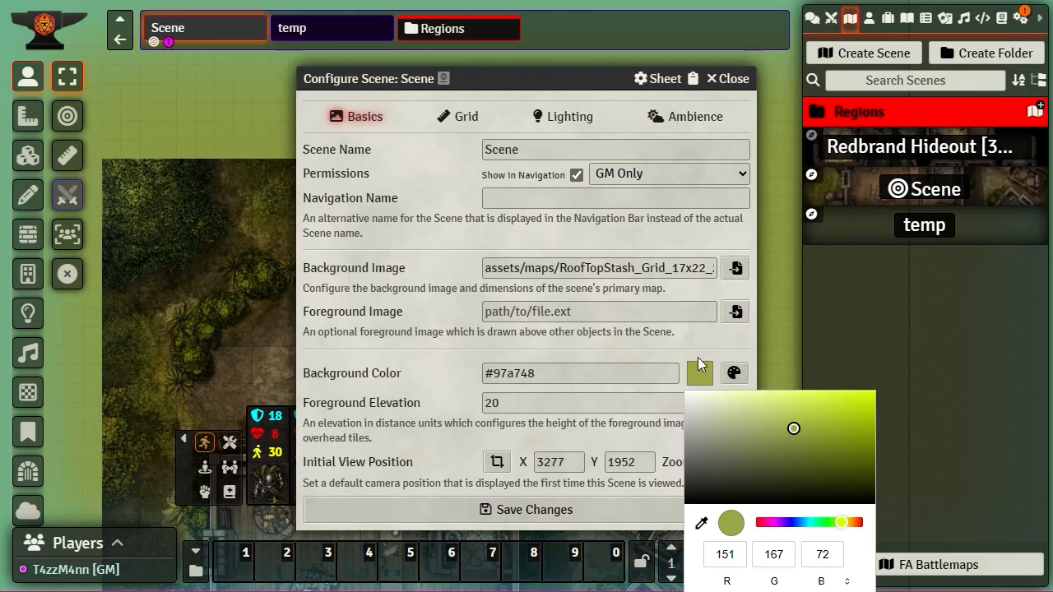
{"action": "left_click", "coordinate": [732, 372]}
{"action": "left_click", "coordinate": [732, 371]}
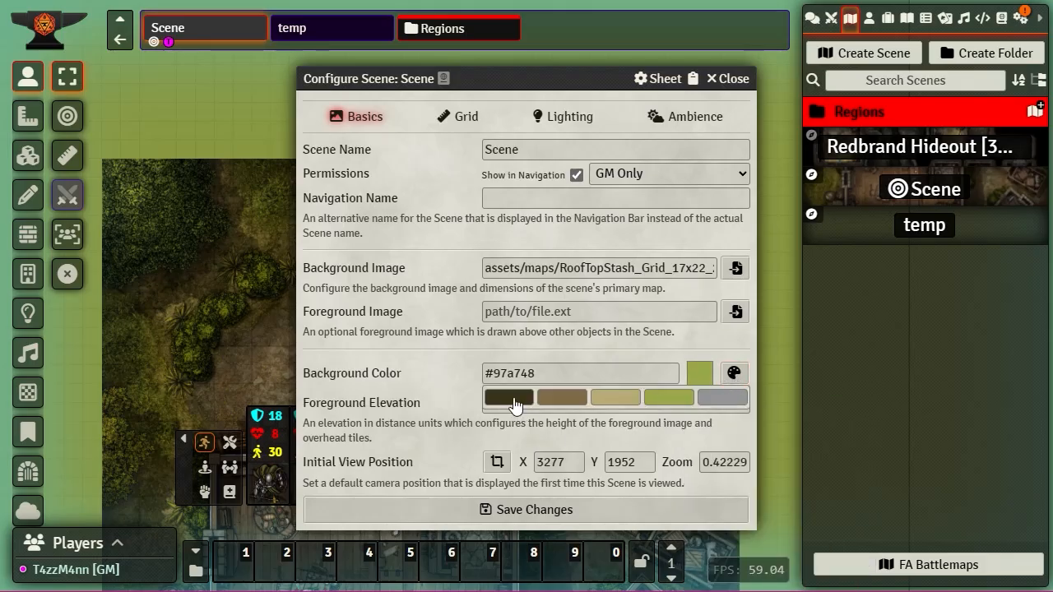
{"action": "left_click", "coordinate": [511, 399]}
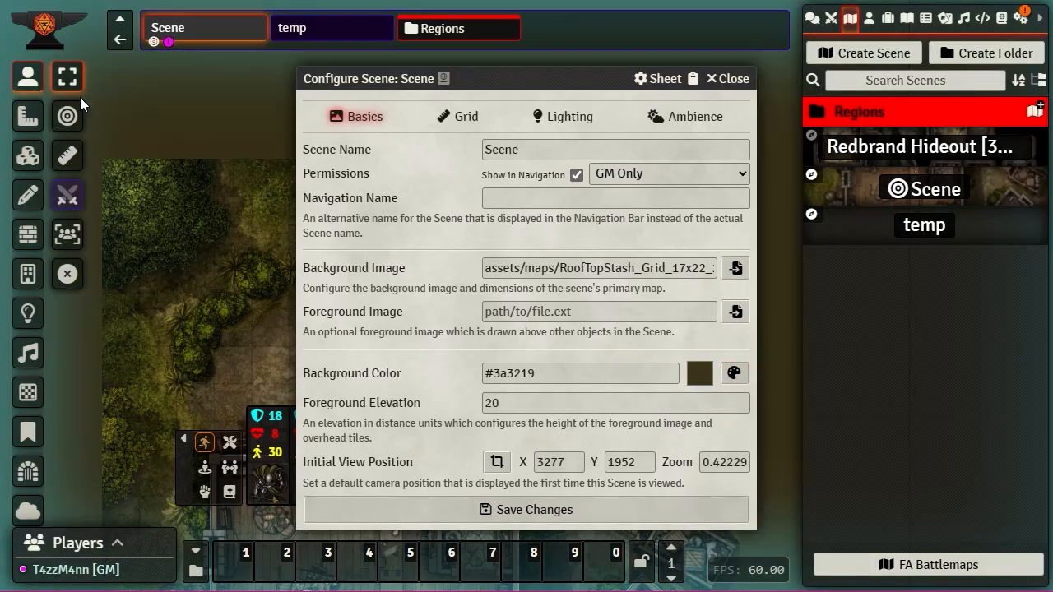
{"action": "left_click", "coordinate": [520, 510]}
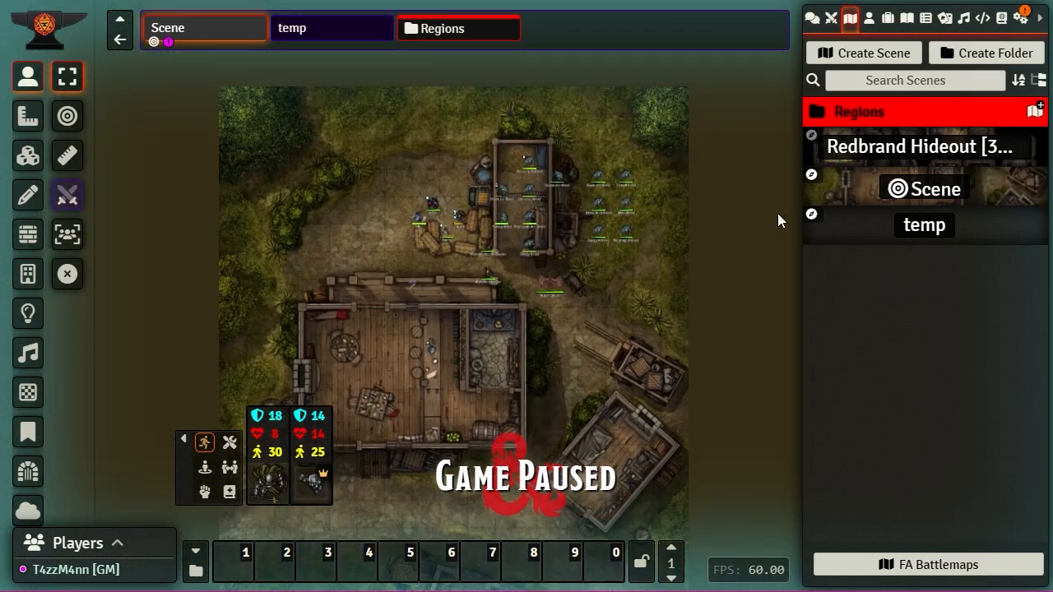
Reopen the scene's configuration, review its basic, grid and lighting settings, and close it without changes.
{"action": "right_click", "coordinate": [927, 199]}
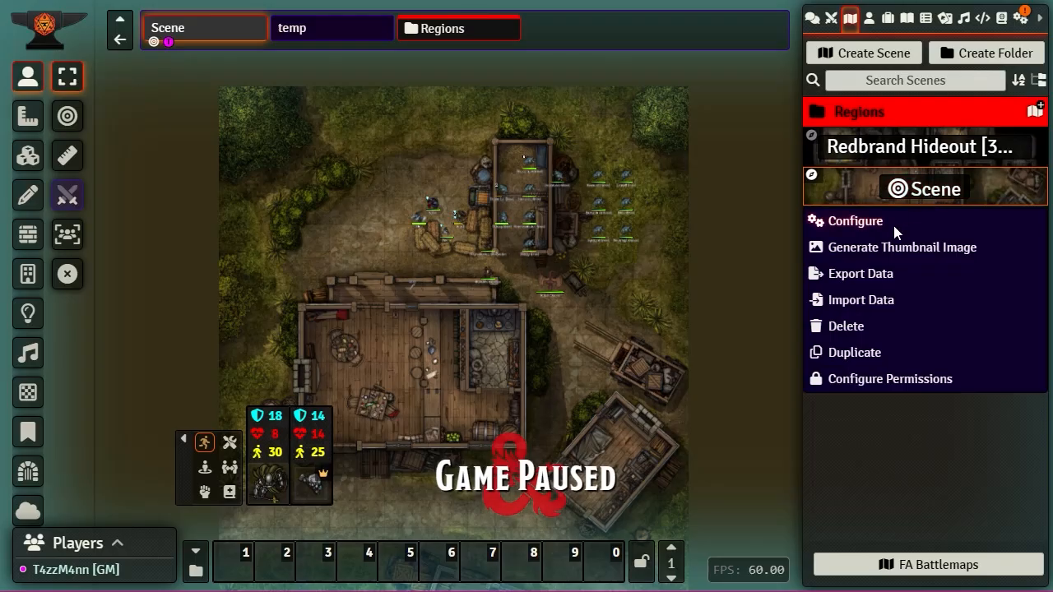
{"action": "left_click", "coordinate": [856, 221]}
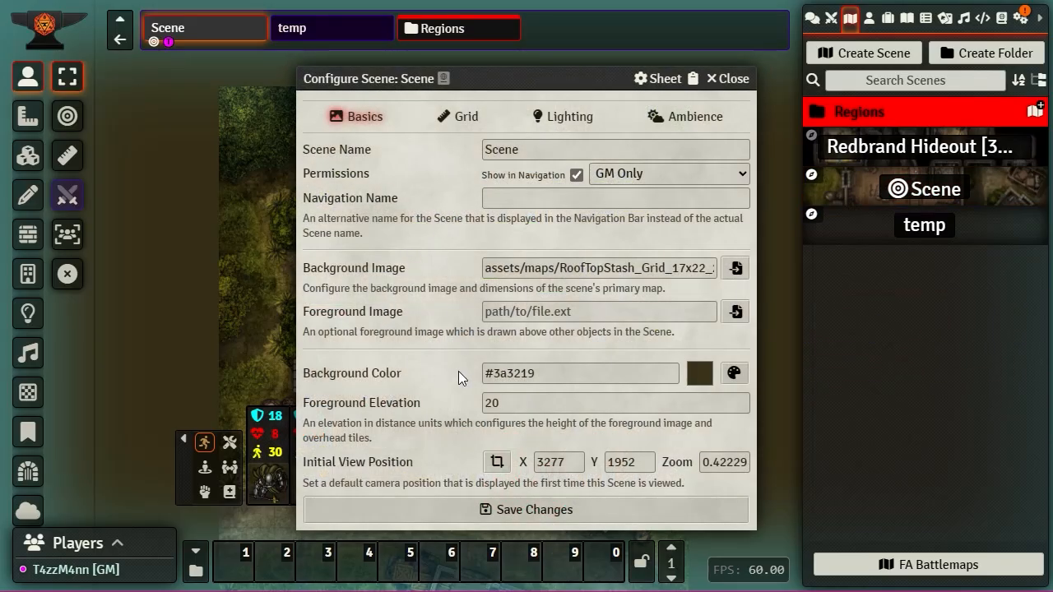
{"action": "left_click", "coordinate": [475, 118]}
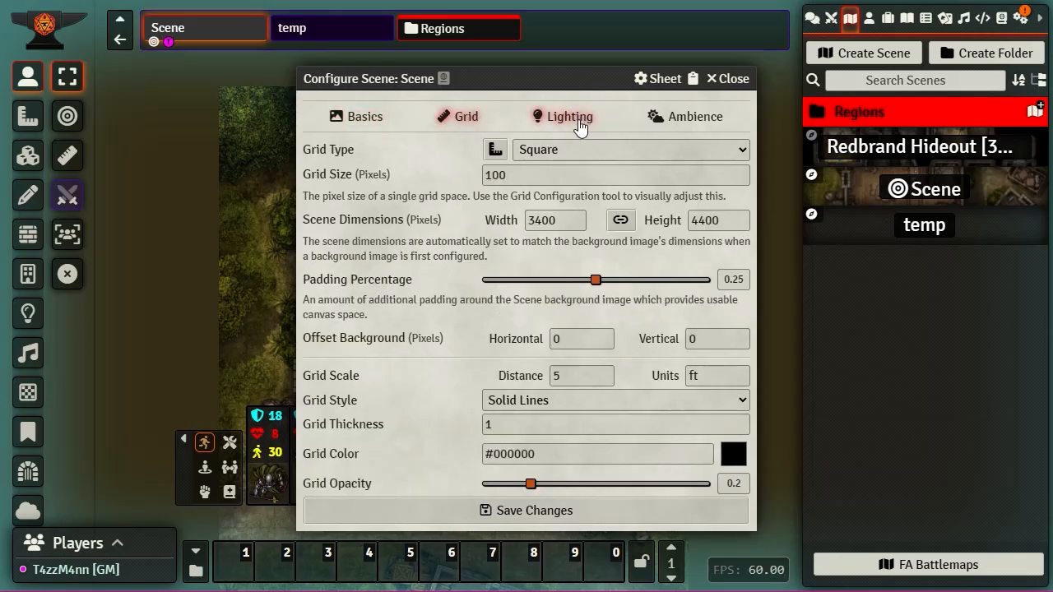
{"action": "left_click", "coordinate": [577, 121]}
{"action": "left_click", "coordinate": [360, 54]}
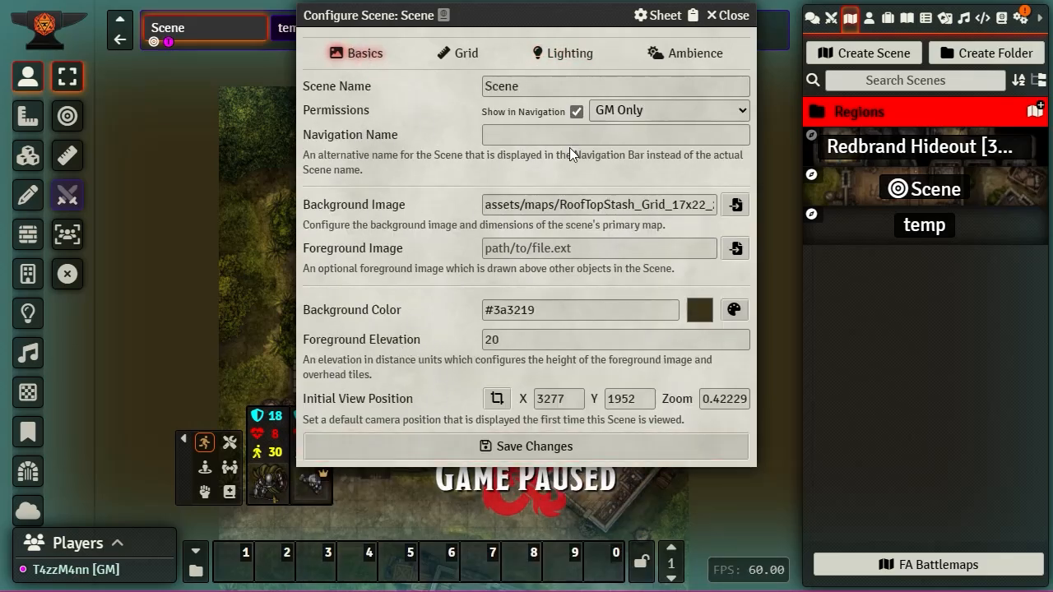
{"action": "left_click", "coordinate": [734, 17]}
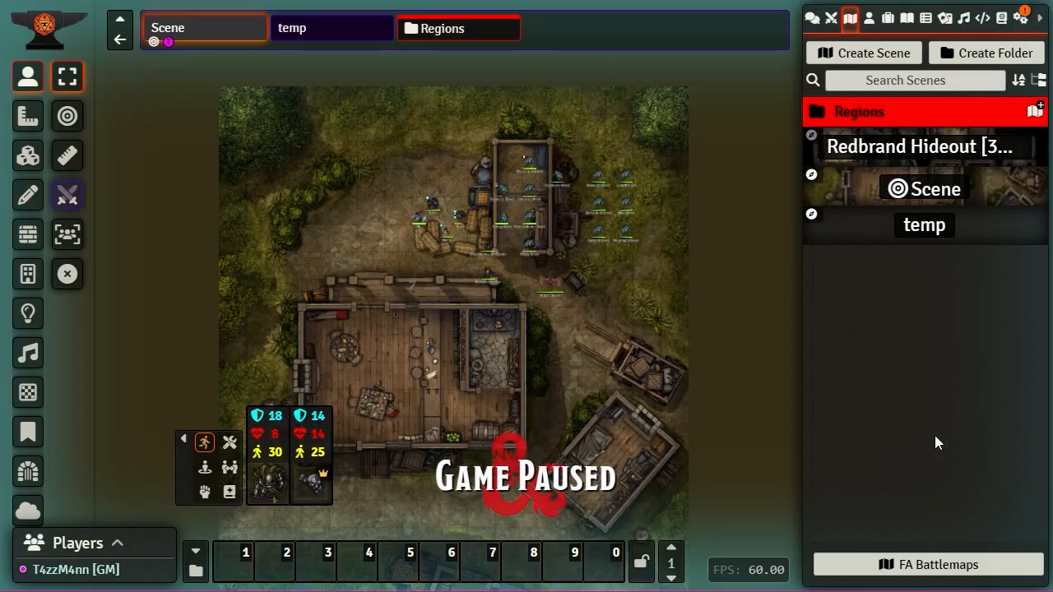
Move the Sefris token from beside the hay bales into the stone-floored kitchen of the large building.
{"action": "scroll", "coordinate": [636, 314], "scroll_direction": "up", "scroll_amount": 5}
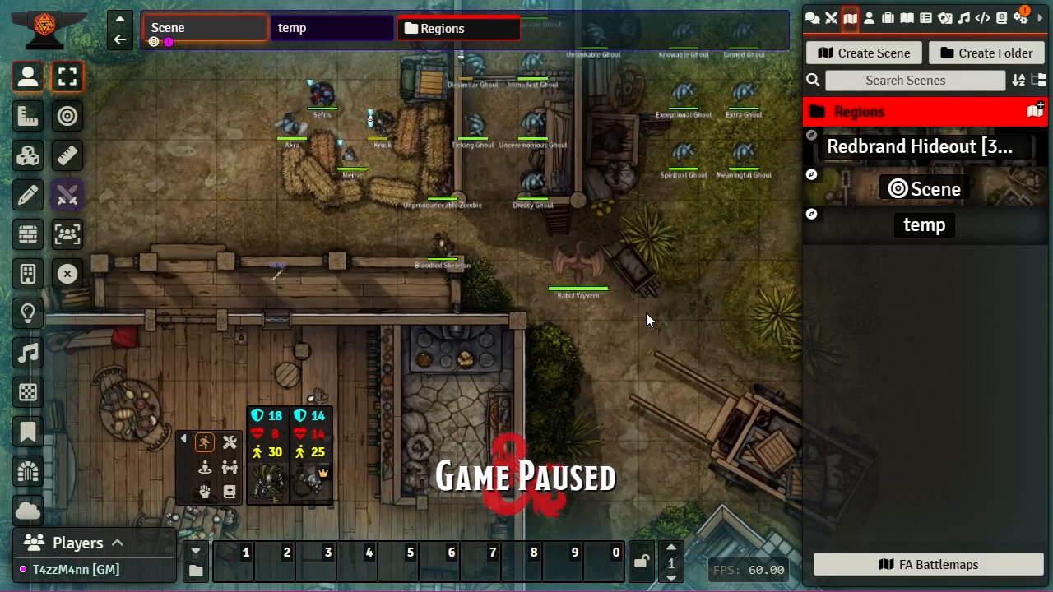
{"action": "left_click_drag", "start_coordinate": [646, 312], "coordinate": [765, 272]}
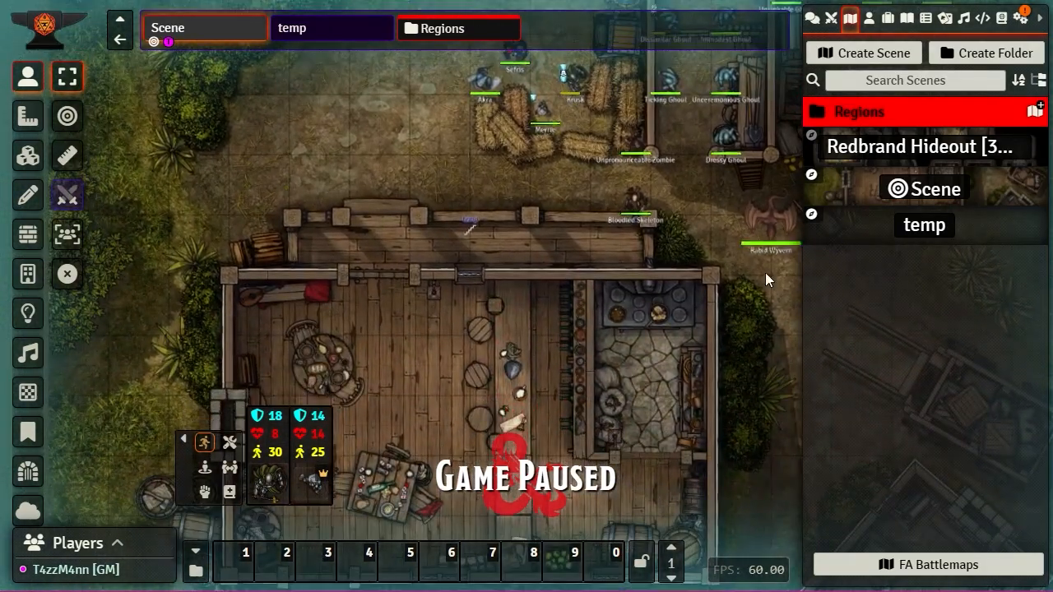
{"action": "scroll", "coordinate": [602, 197], "scroll_direction": "up", "scroll_amount": 2}
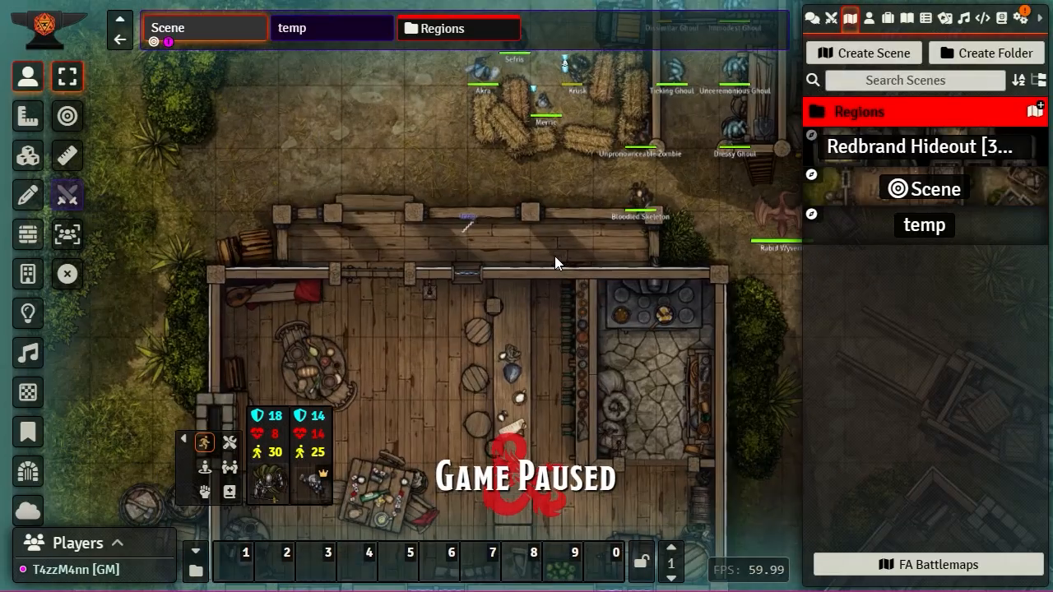
{"action": "key", "text": "Up"}
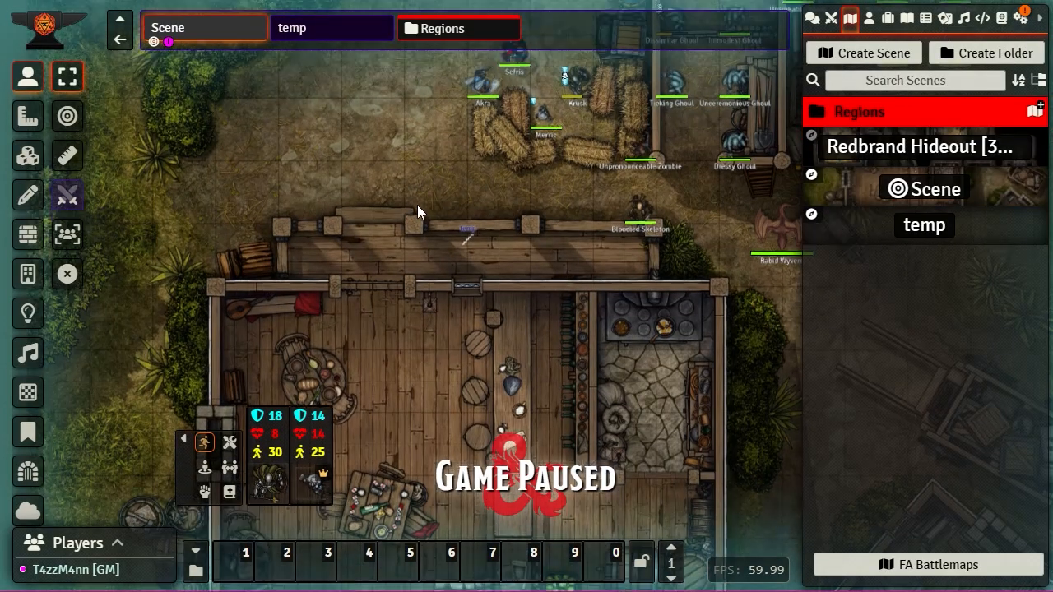
{"action": "mouse_move", "coordinate": [510, 76]}
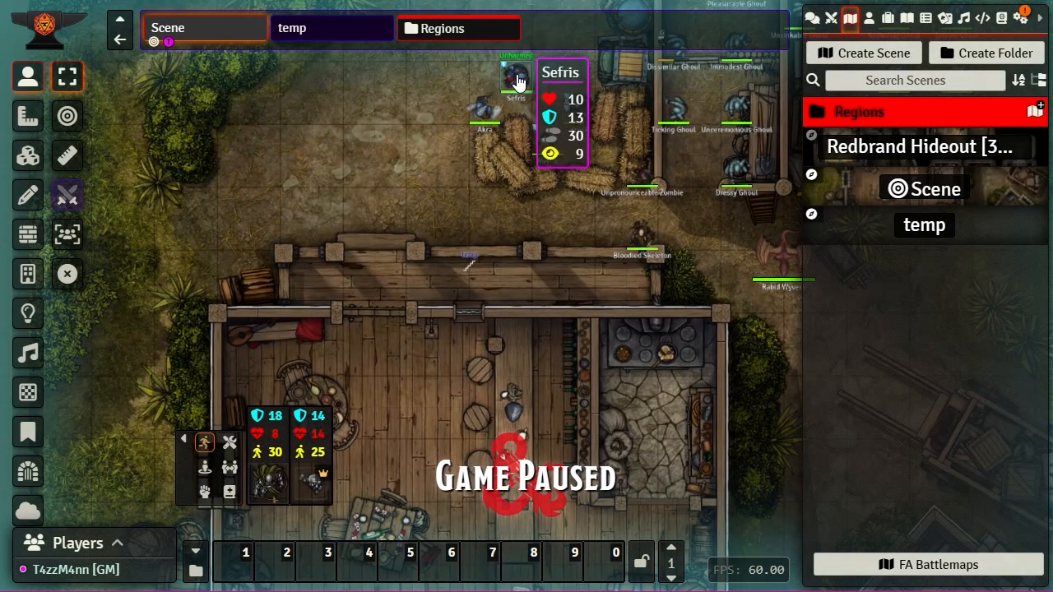
{"action": "mouse_move", "coordinate": [518, 82]}
{"action": "left_mouse_down"}
{"action": "mouse_move", "coordinate": [522, 259]}
{"action": "mouse_move", "coordinate": [576, 436]}
{"action": "mouse_move", "coordinate": [646, 468]}
{"action": "left_mouse_up"}
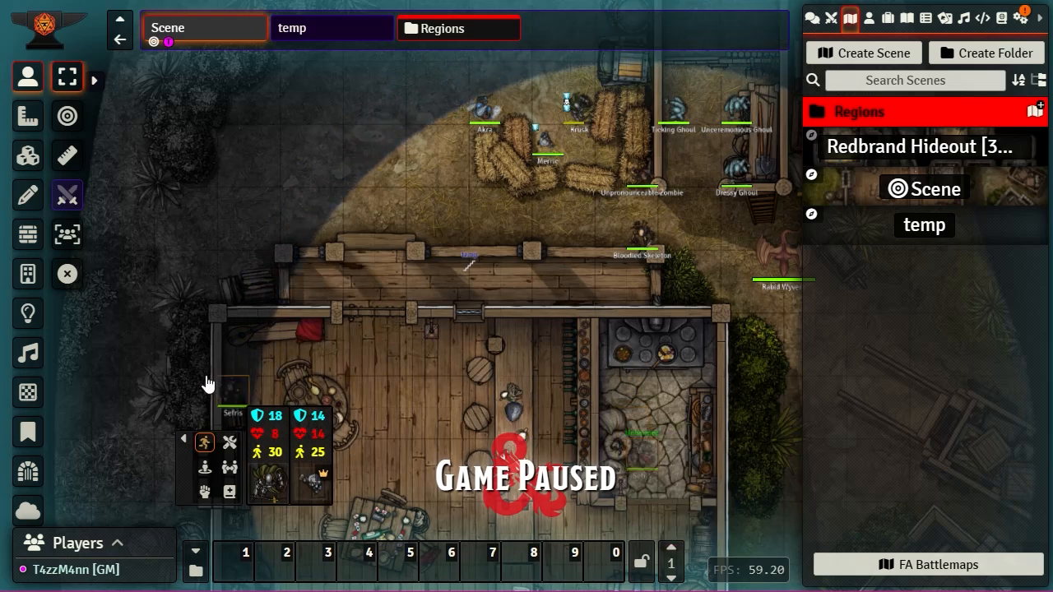
Move the Sefris token west out of the large building and up into the open yard west of Akra.
{"action": "key", "text": "Left"}
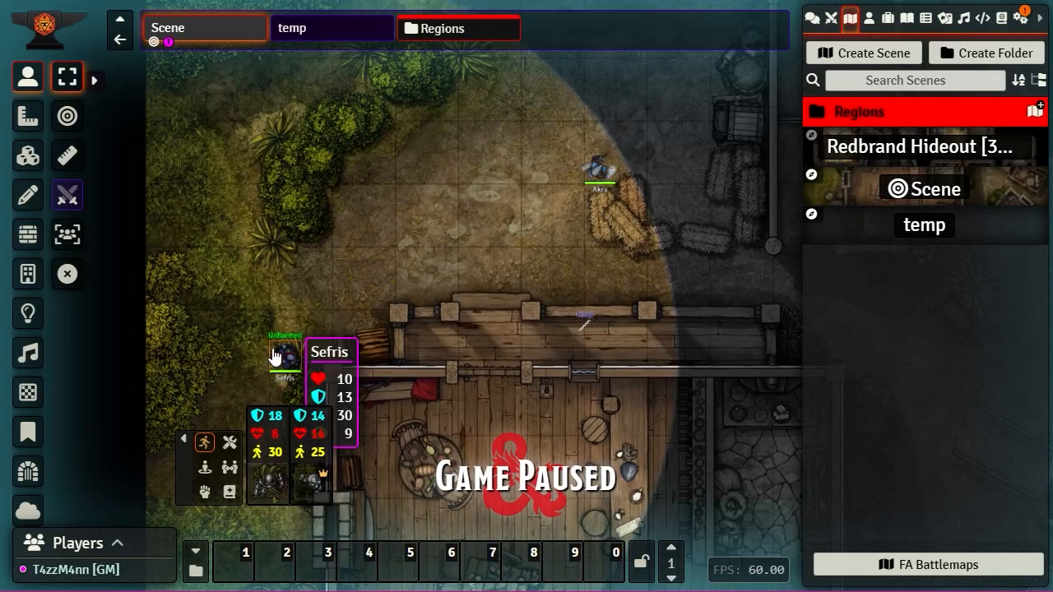
{"action": "left_click_drag", "start_coordinate": [277, 354], "coordinate": [448, 164]}
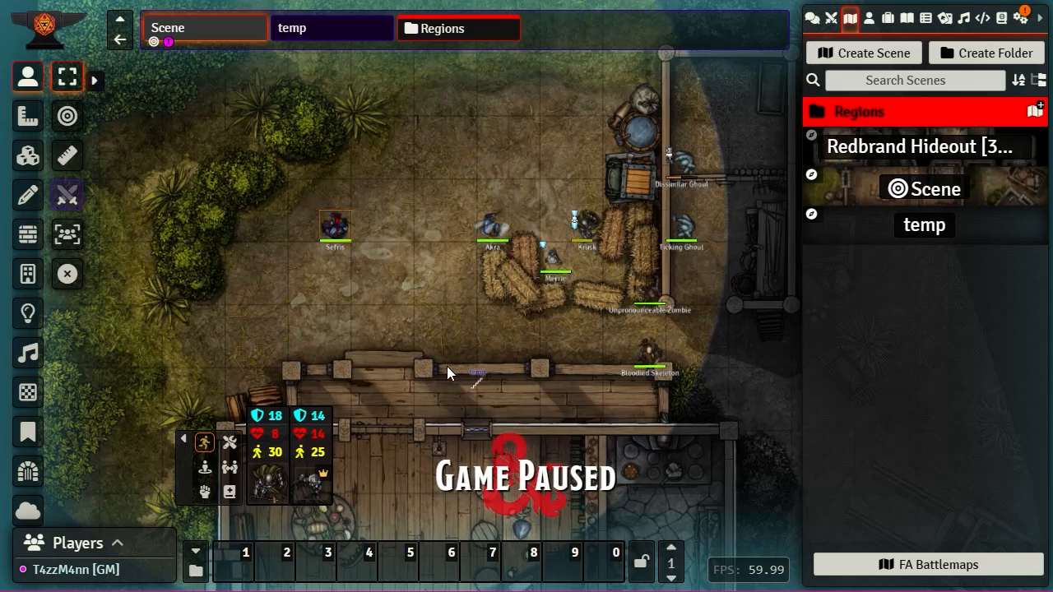
Teleport the selected Sefris token into the stone-floored kitchen, and teleport it back to the yard west of the hay bales.
{"action": "left_click_drag", "start_coordinate": [449, 311], "coordinate": [335, 170]}
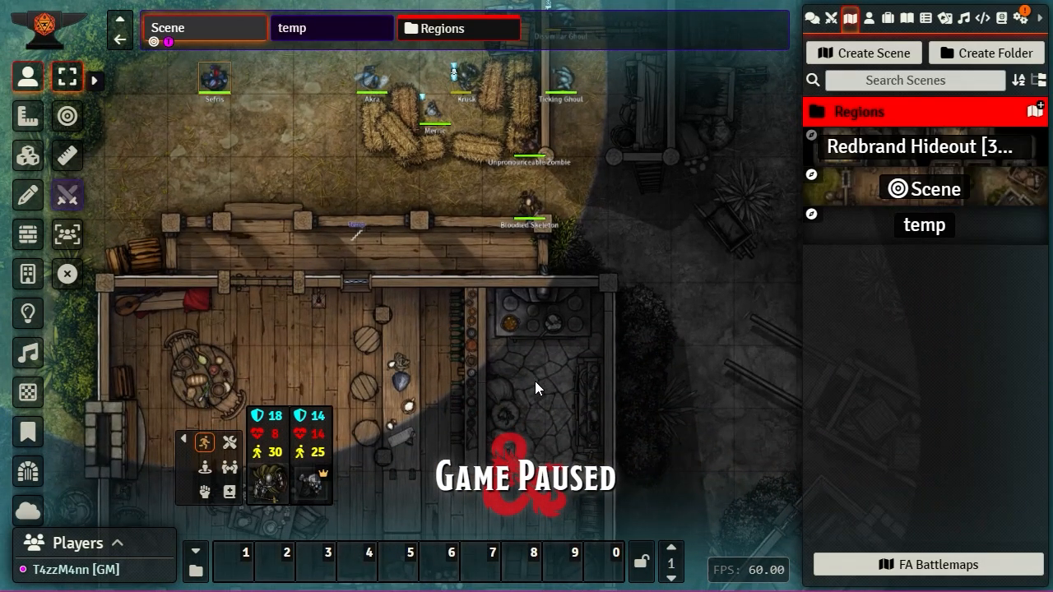
{"action": "key", "text": "ctrl+v"}
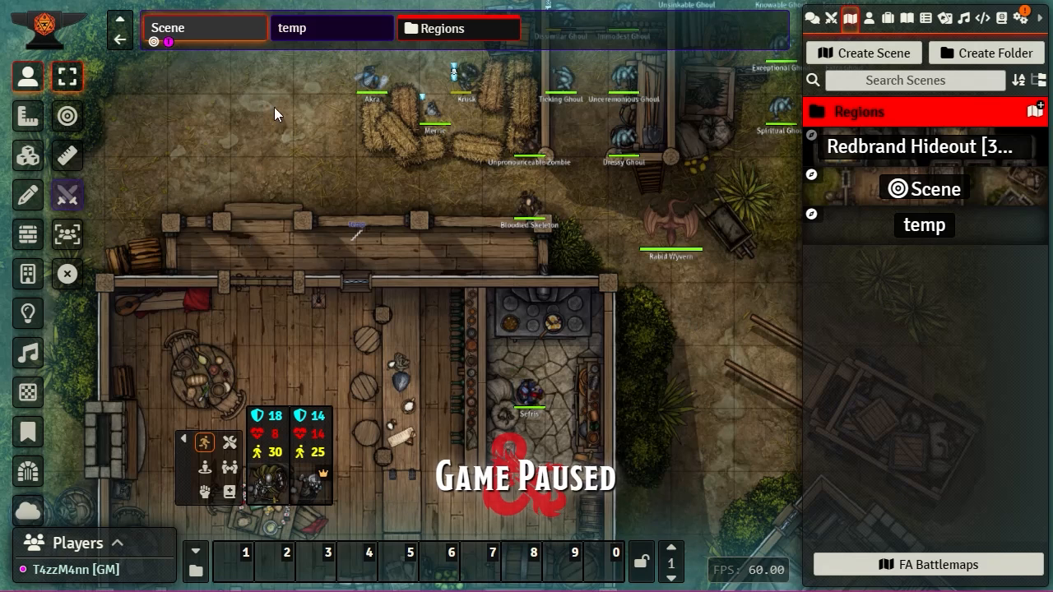
{"action": "left_click", "coordinate": [529, 393]}
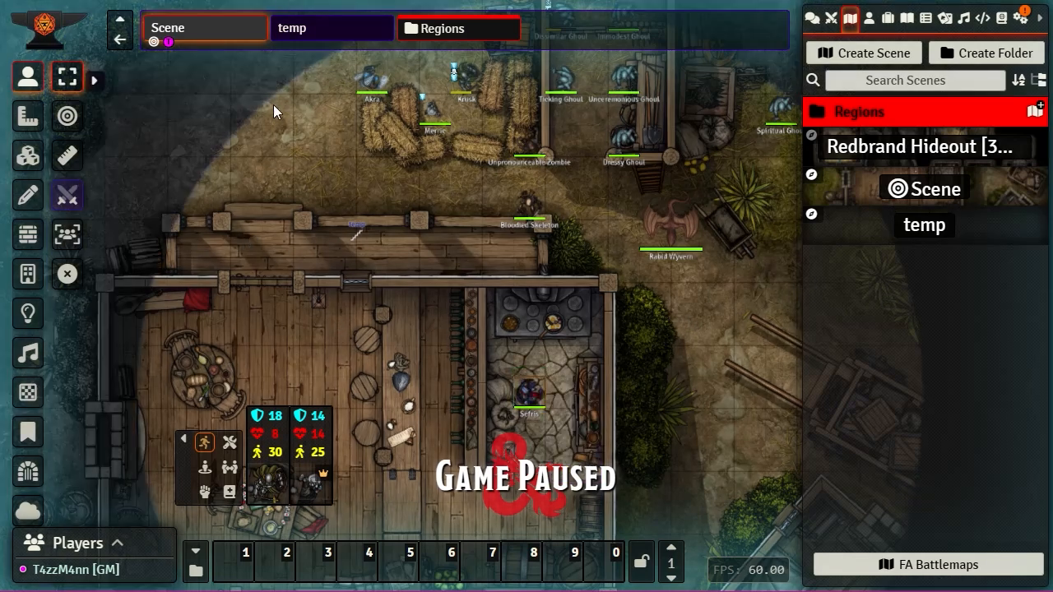
{"action": "key", "text": "ctrl+v"}
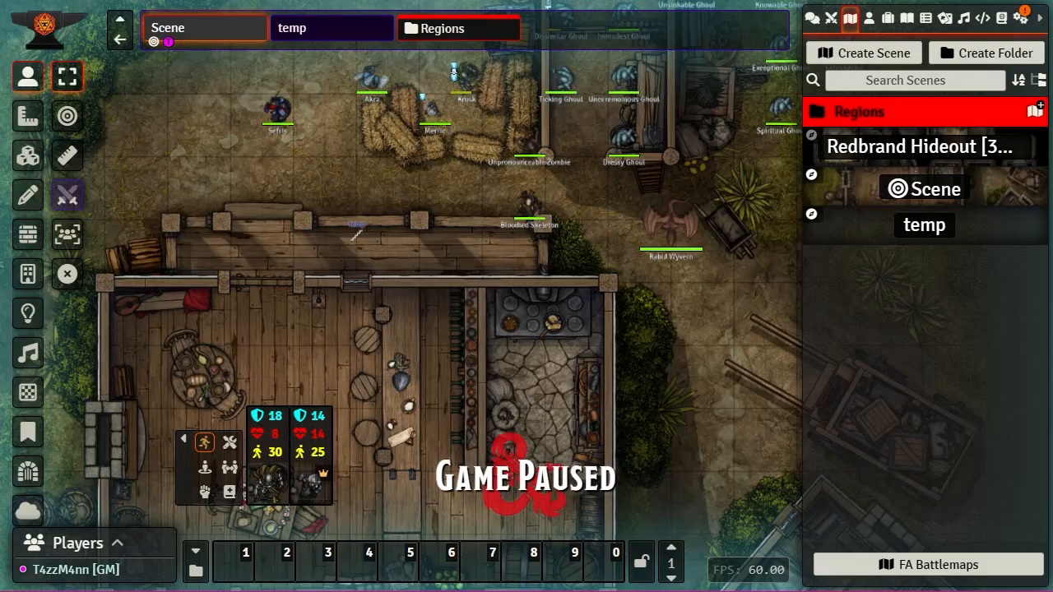
Select the group of six ghoul tokens in and beside the narrow walled building as one area selection.
{"action": "left_click_drag", "start_coordinate": [487, 148], "coordinate": [377, 360]}
{"action": "left_click_drag", "start_coordinate": [160, 319], "coordinate": [218, 240]}
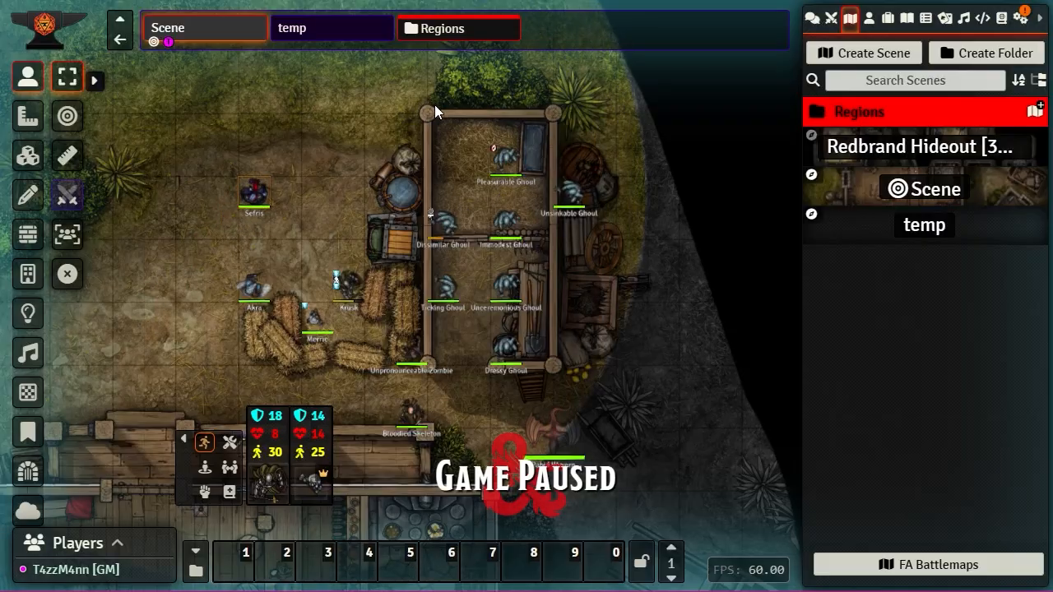
{"action": "left_click_drag", "start_coordinate": [419, 101], "coordinate": [553, 316]}
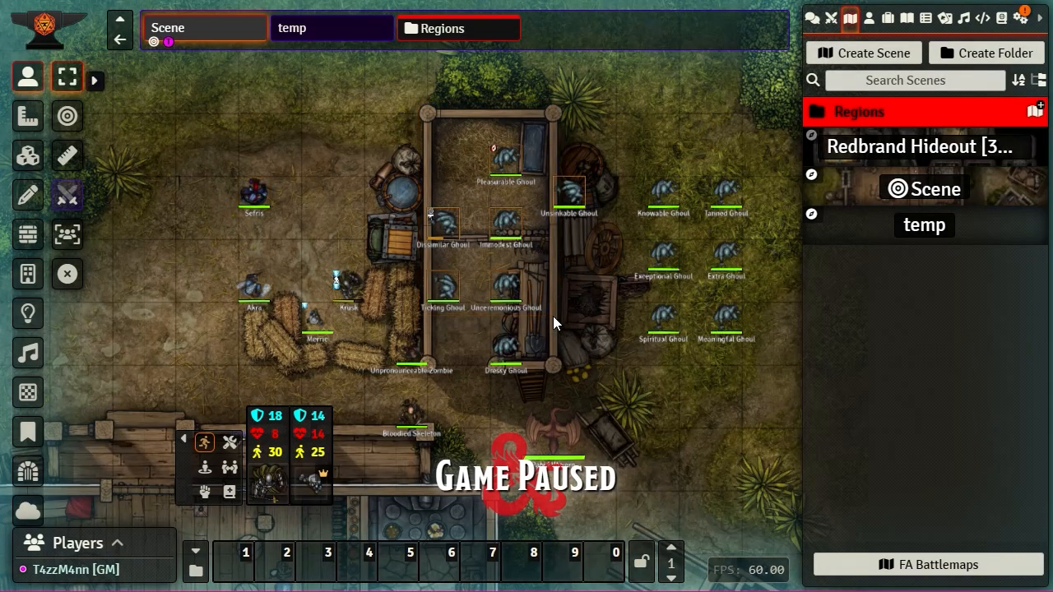
{"action": "scroll", "coordinate": [485, 201], "scroll_direction": "up", "scroll_amount": 8}
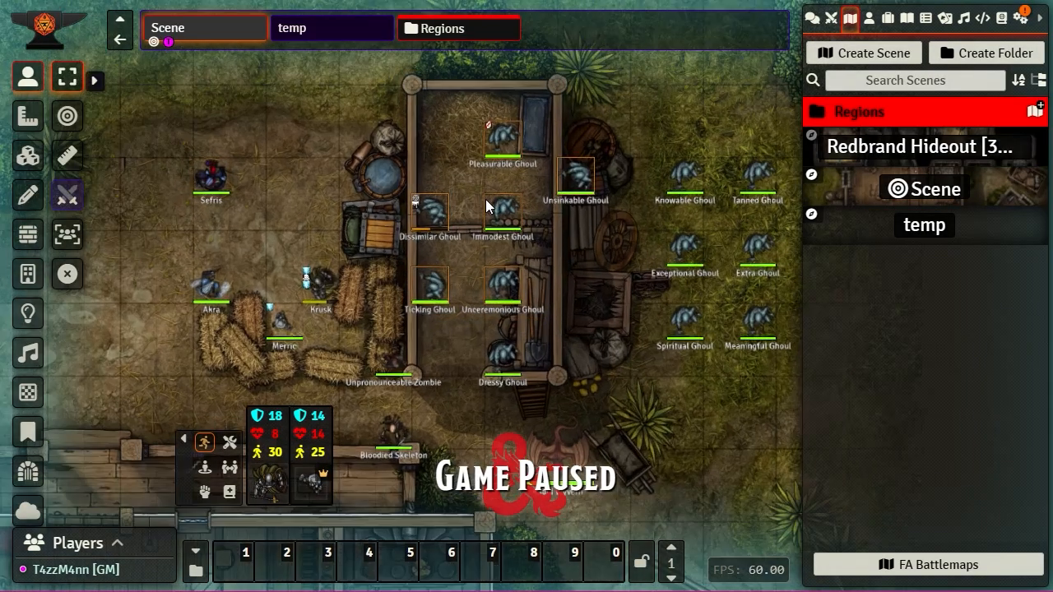
{"action": "scroll", "coordinate": [488, 239], "scroll_direction": "up", "scroll_amount": 2}
Clear the token selection and target the Pleasurable, Dissimilar, Immodest, Unceremonious and Ticking Ghouls one by one.
{"action": "mouse_move", "coordinate": [495, 76]}
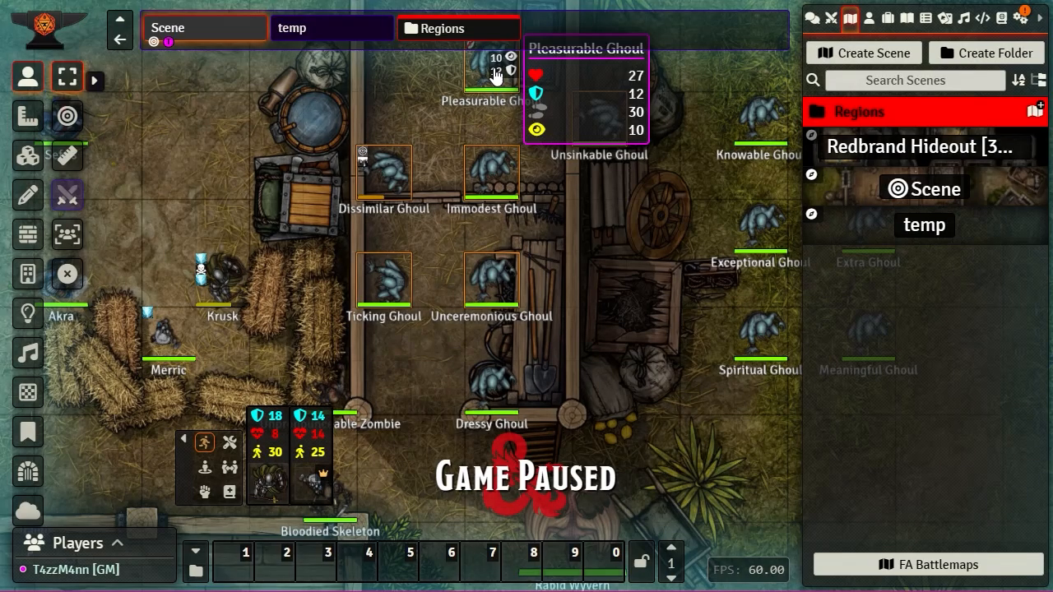
{"action": "left_click", "coordinate": [402, 102]}
{"action": "key", "text": "t"}
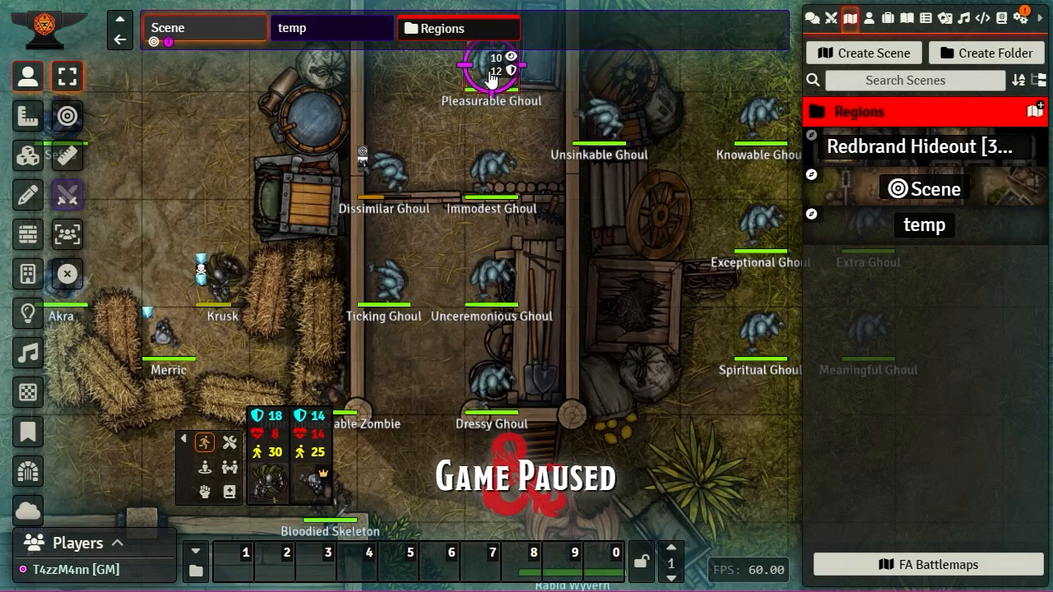
{"action": "key", "text": "t"}
{"action": "key", "text": "t"}
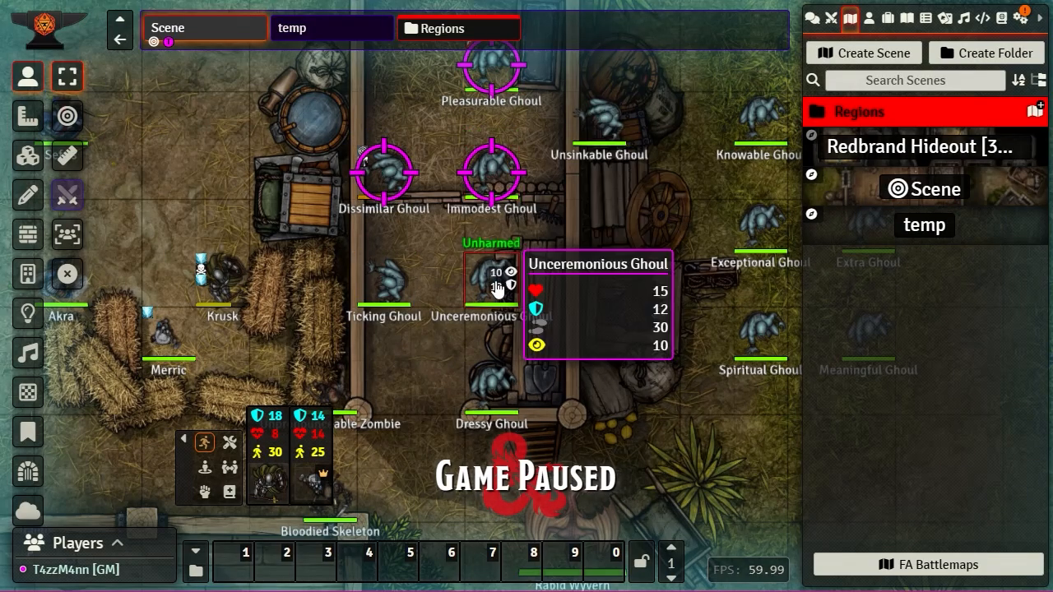
{"action": "key", "text": "t"}
{"action": "key", "text": "t"}
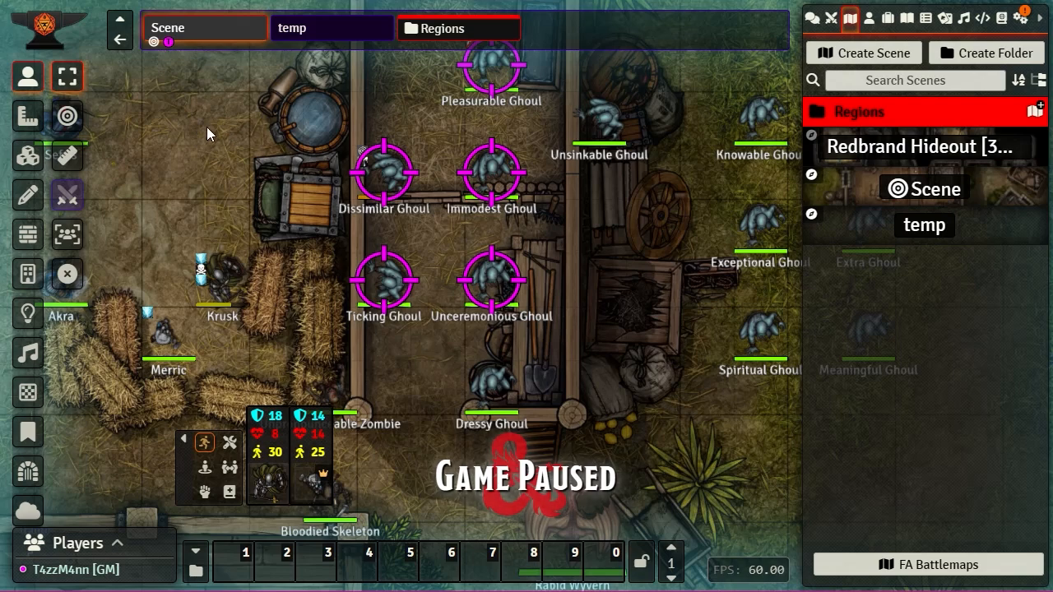
Select the Sefris token, clear the targets on the ghouls, and deselect the token.
{"action": "scroll", "coordinate": [207, 127], "scroll_direction": "down", "scroll_amount": 5}
{"action": "left_click", "coordinate": [192, 179]}
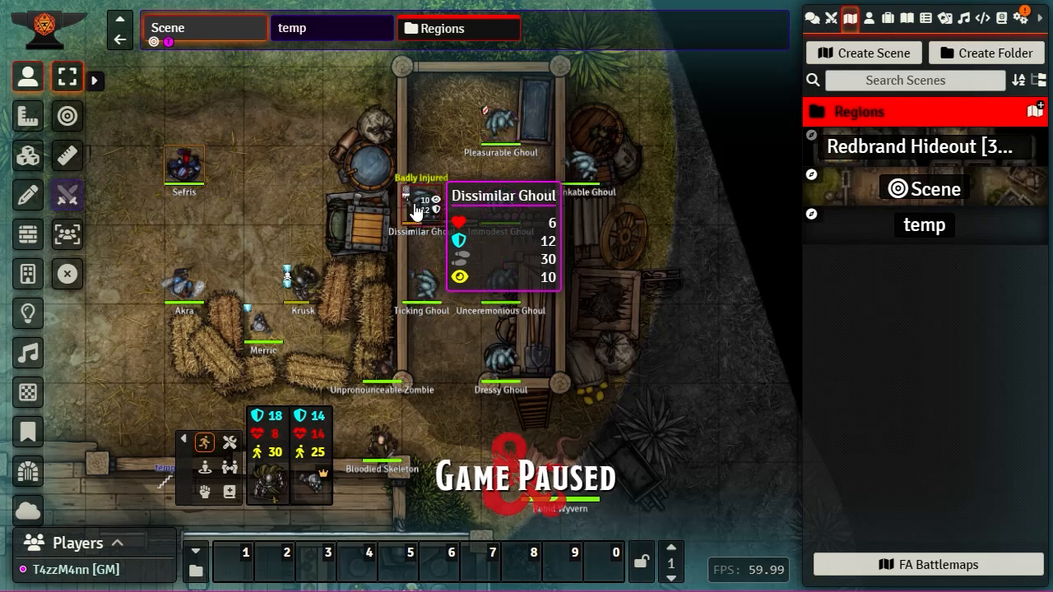
{"action": "key", "text": "t"}
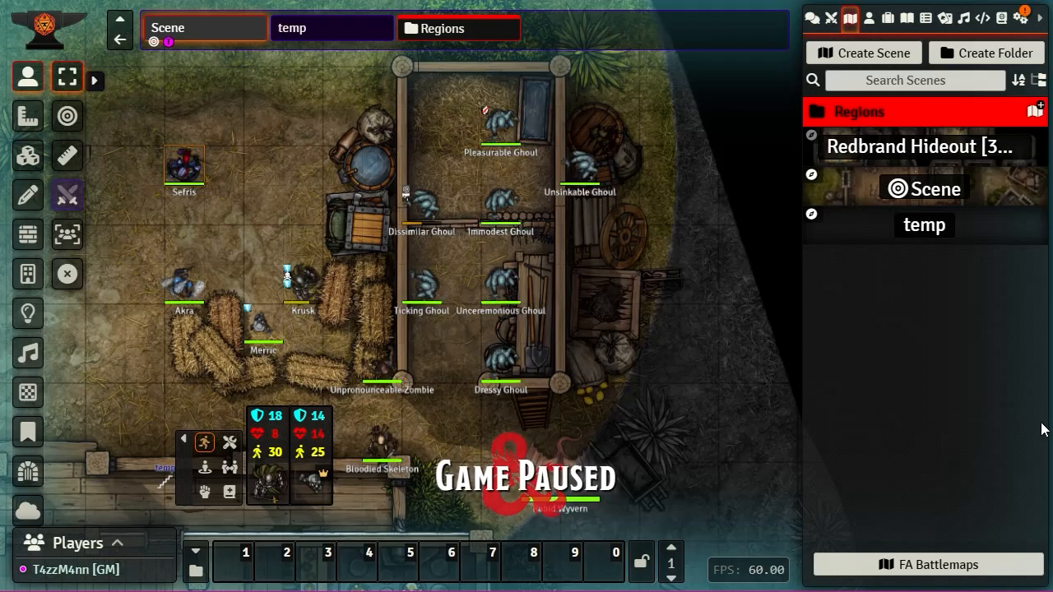
{"action": "left_click", "coordinate": [295, 194]}
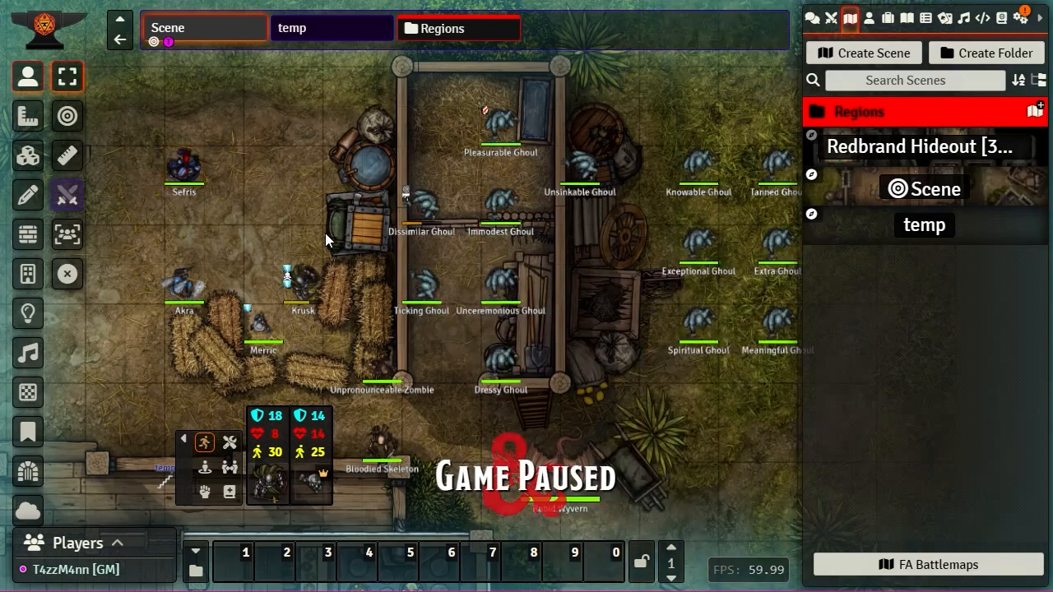
Open the game's main menu and close it without choosing an option.
{"action": "key", "text": "Escape"}
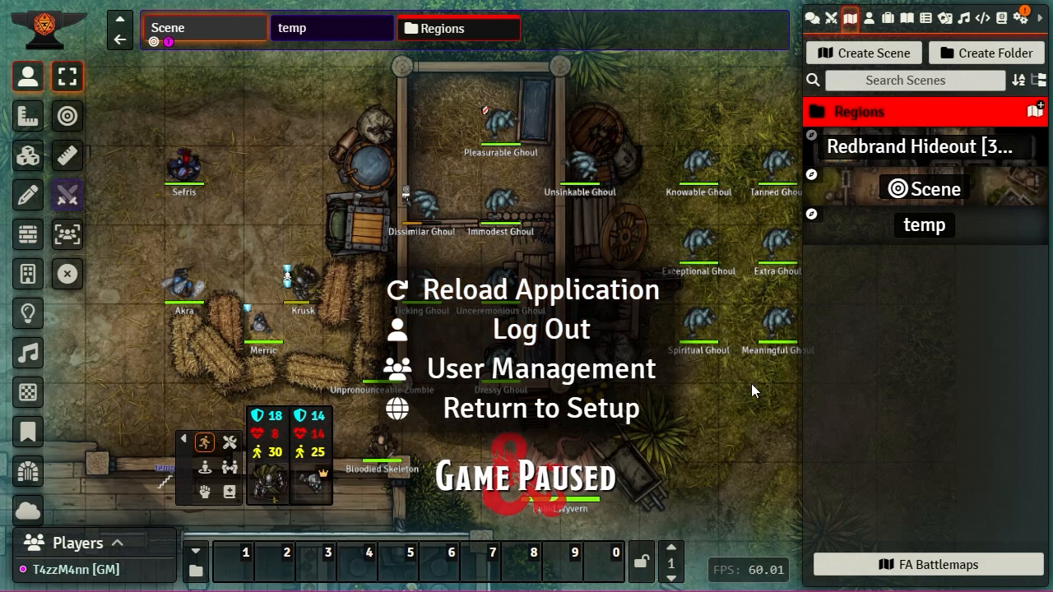
{"action": "key", "text": "Escape"}
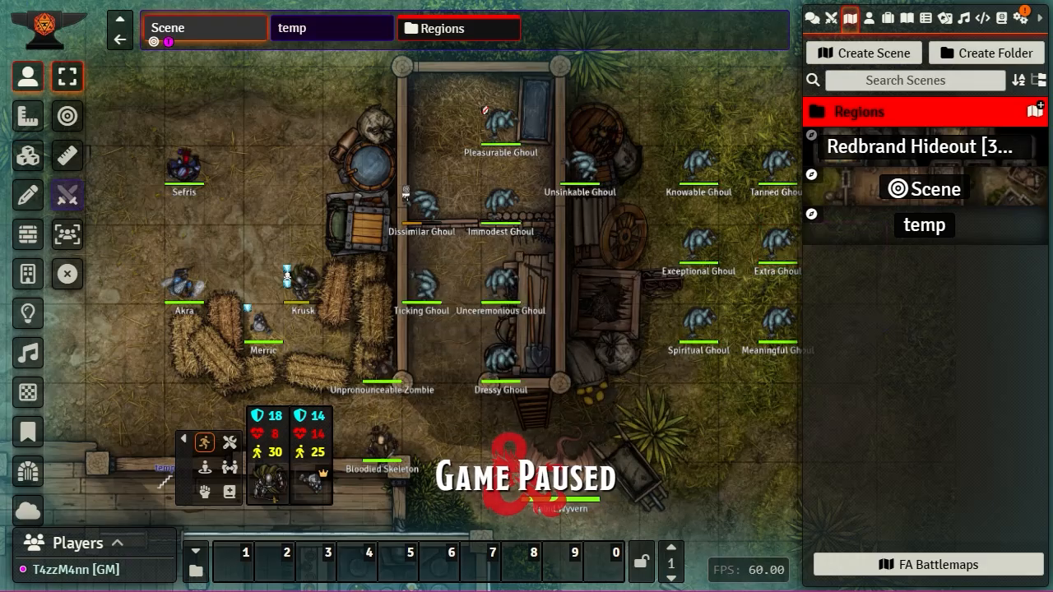
Expand the Regions scene folder, and browse the compendium packs with the quick jumps to Rollable Tables and Macros.
{"action": "left_click", "coordinate": [844, 113]}
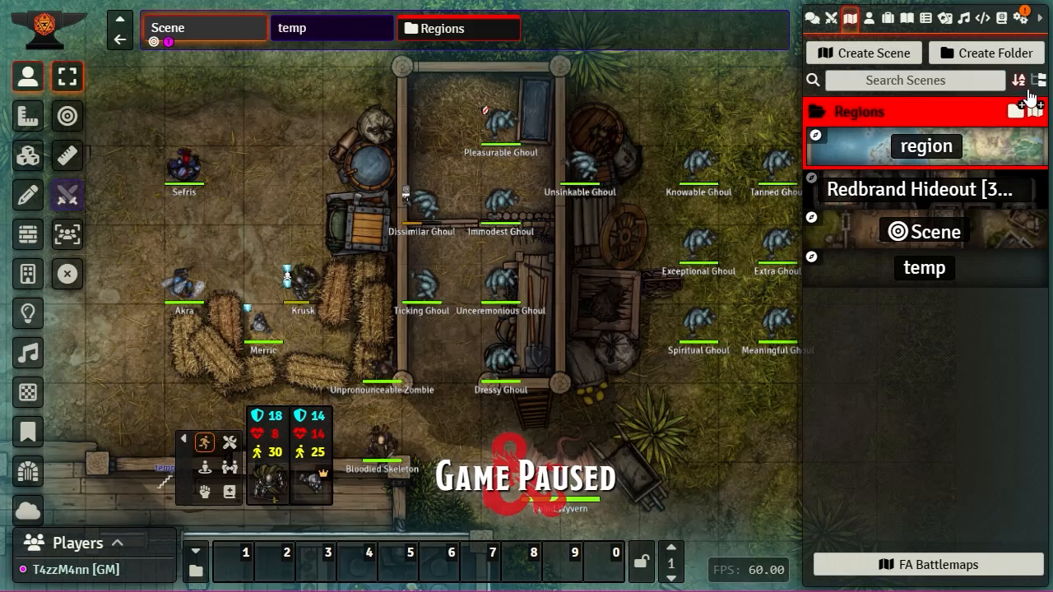
{"action": "left_click", "coordinate": [1002, 18]}
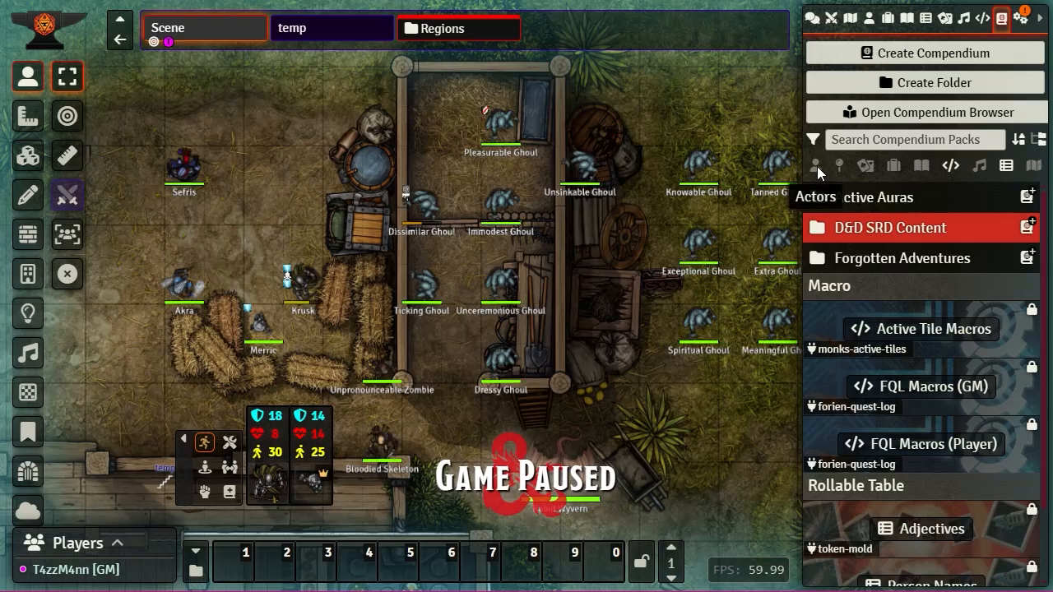
{"action": "left_click", "coordinate": [1007, 167]}
{"action": "left_click", "coordinate": [950, 167]}
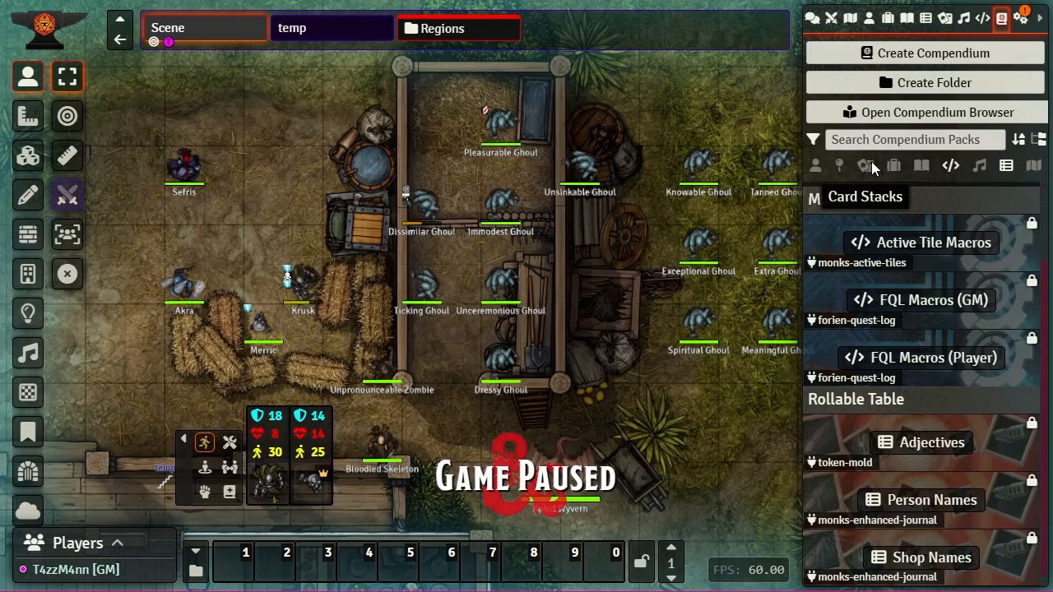
Try filtering the compendium packs by the Actor type, remove the filter, and jump to the Macro section.
{"action": "left_click", "coordinate": [814, 140]}
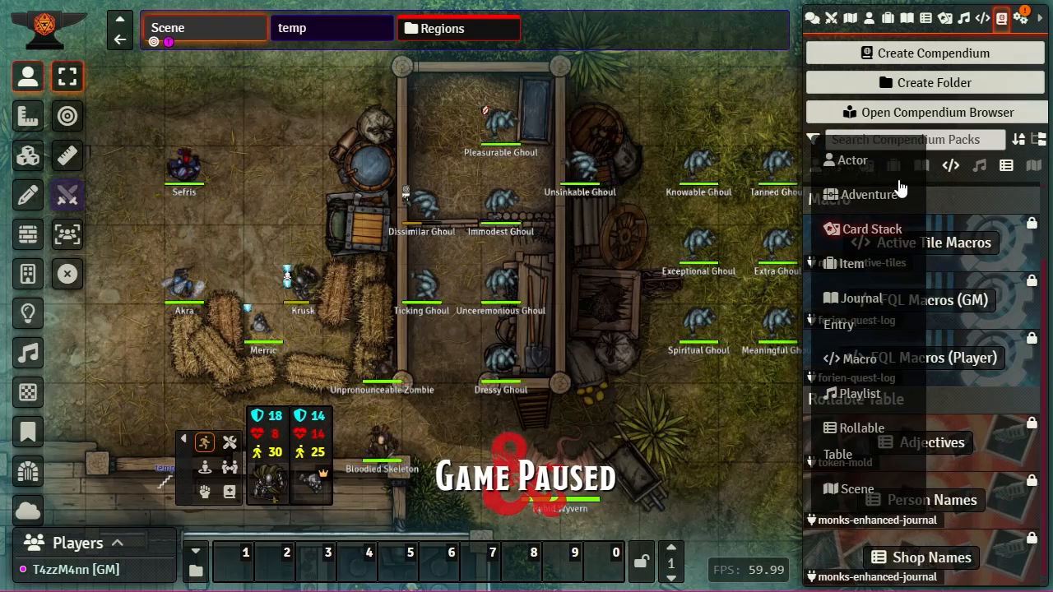
{"action": "left_click", "coordinate": [870, 162]}
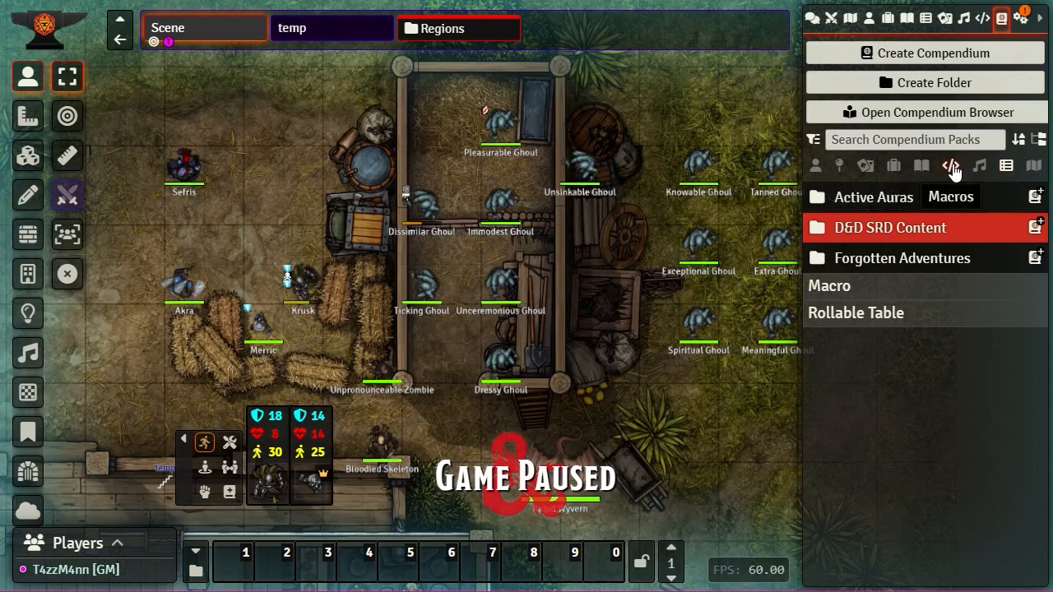
{"action": "left_click", "coordinate": [812, 139]}
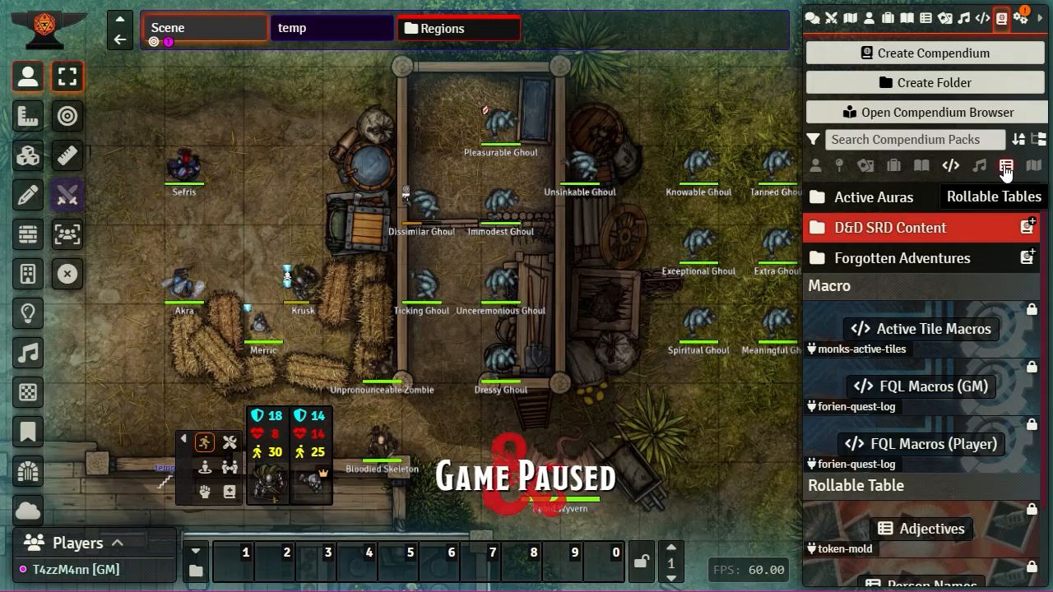
{"action": "left_click", "coordinate": [951, 167]}
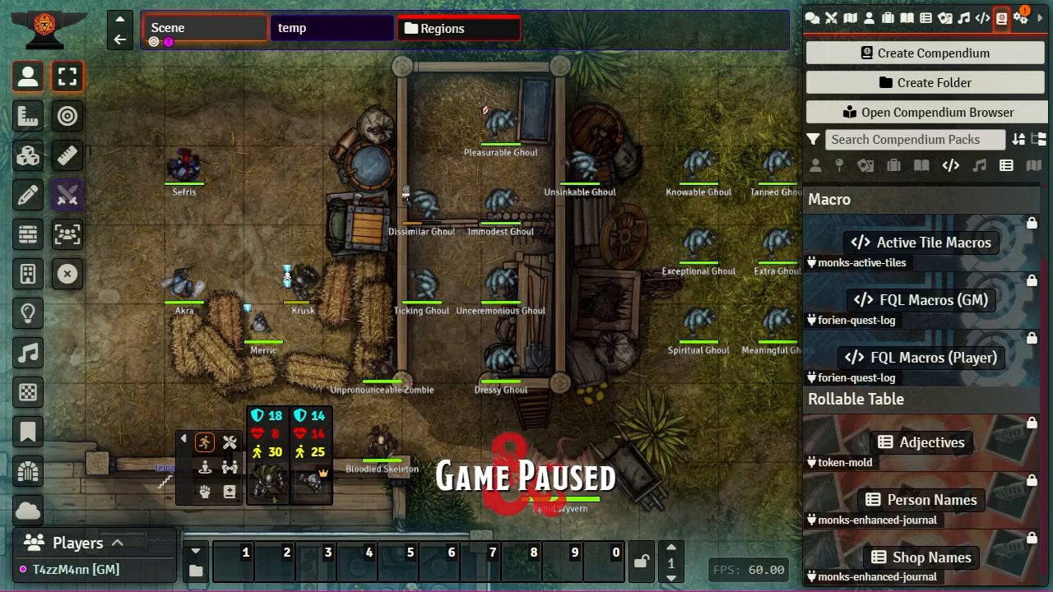
Open the Pleasurable Ghoul's token appearance settings, browse for its image file, and place the file browser beside the settings.
{"action": "double_click", "coordinate": [507, 130]}
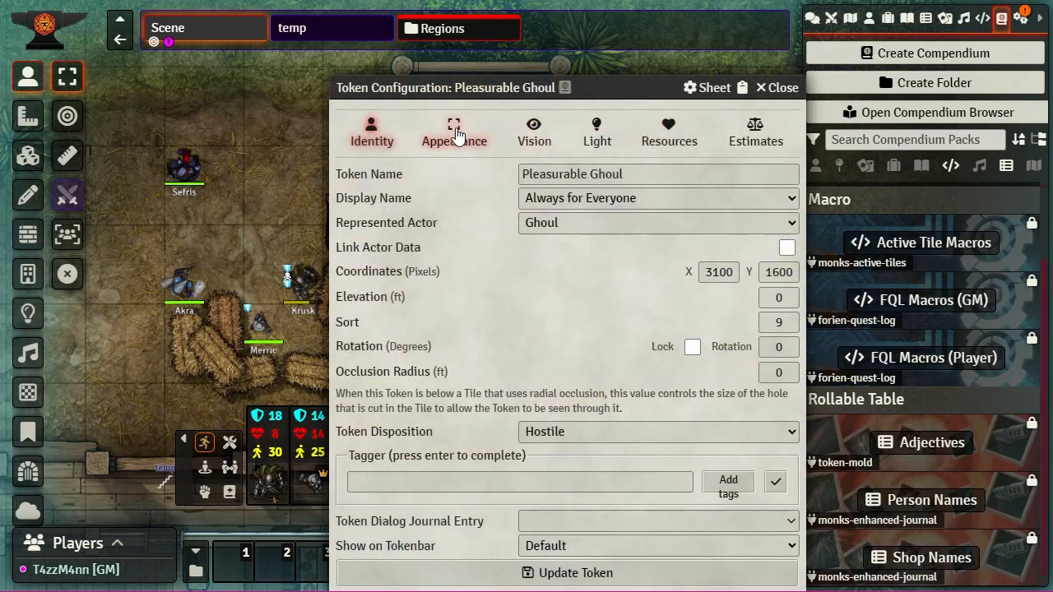
{"action": "left_click", "coordinate": [454, 133]}
{"action": "left_click", "coordinate": [776, 100]}
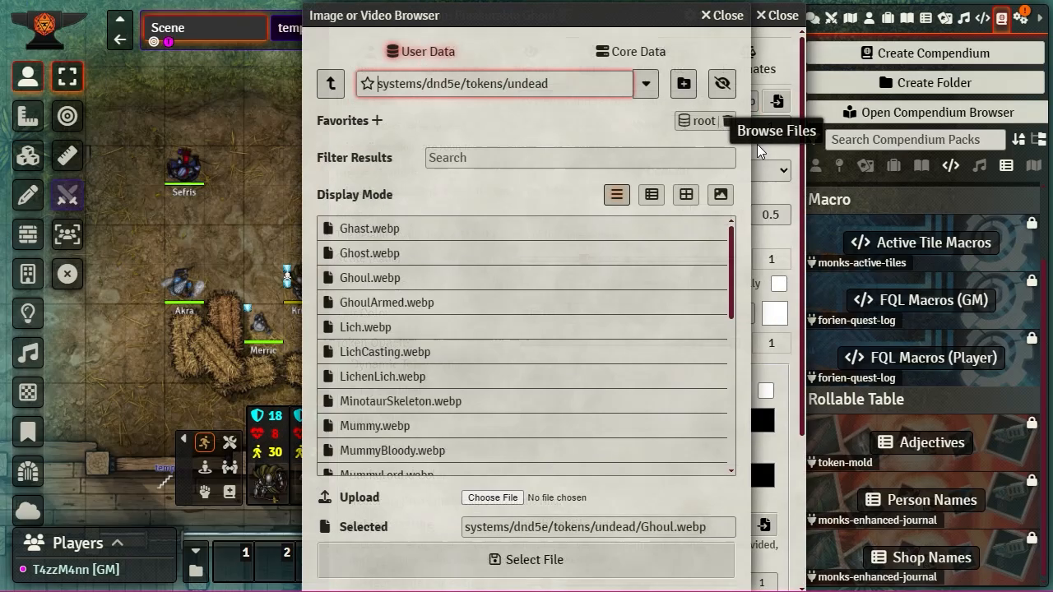
{"action": "left_click_drag", "start_coordinate": [503, 27], "coordinate": [345, 30]}
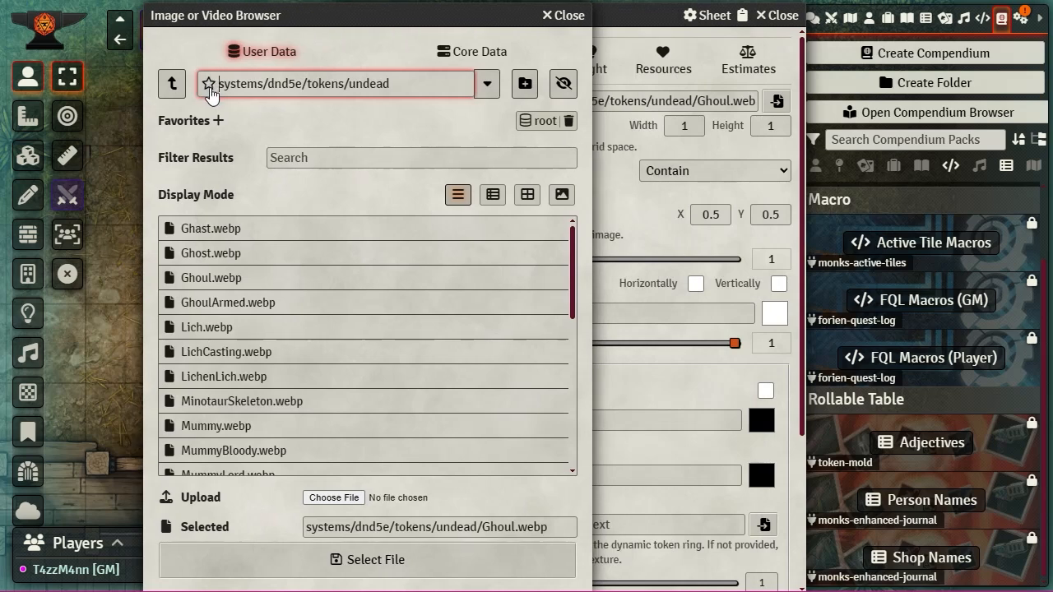
Check the file browser's quick links, add the systems/dnd5e/tokens/undead folder to them, and toggle its star in the list.
{"action": "left_click", "coordinate": [487, 85]}
{"action": "left_click", "coordinate": [488, 85]}
{"action": "left_click", "coordinate": [488, 85]}
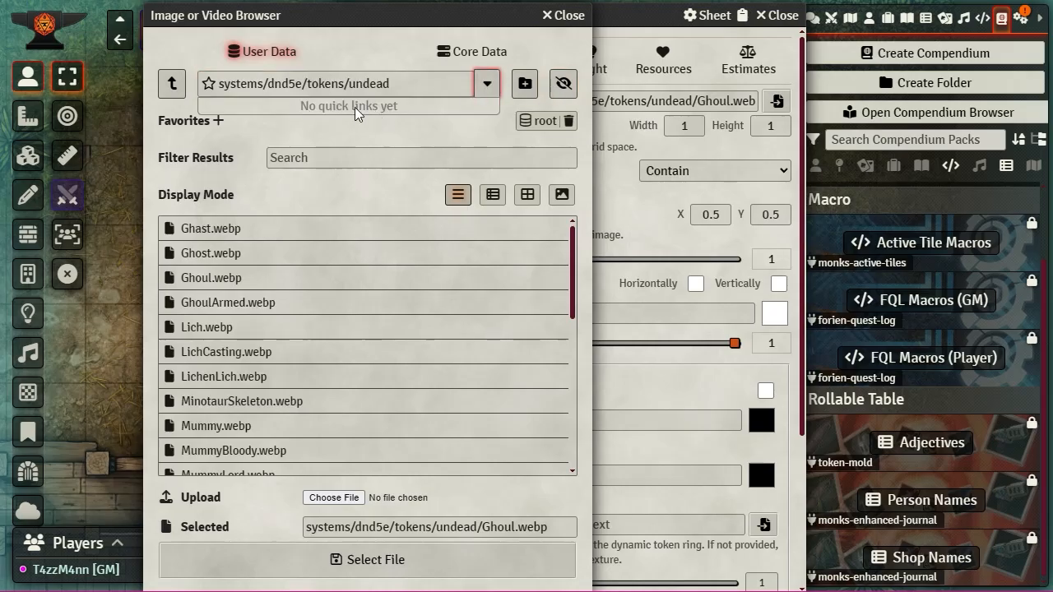
{"action": "left_click", "coordinate": [210, 88]}
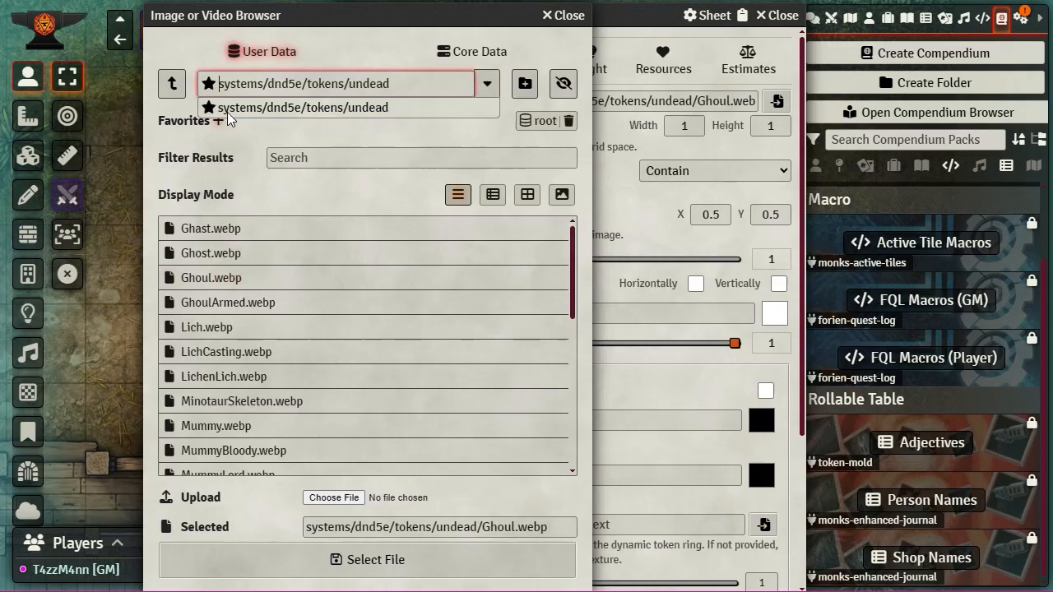
{"action": "left_click", "coordinate": [487, 86]}
{"action": "left_click", "coordinate": [487, 86]}
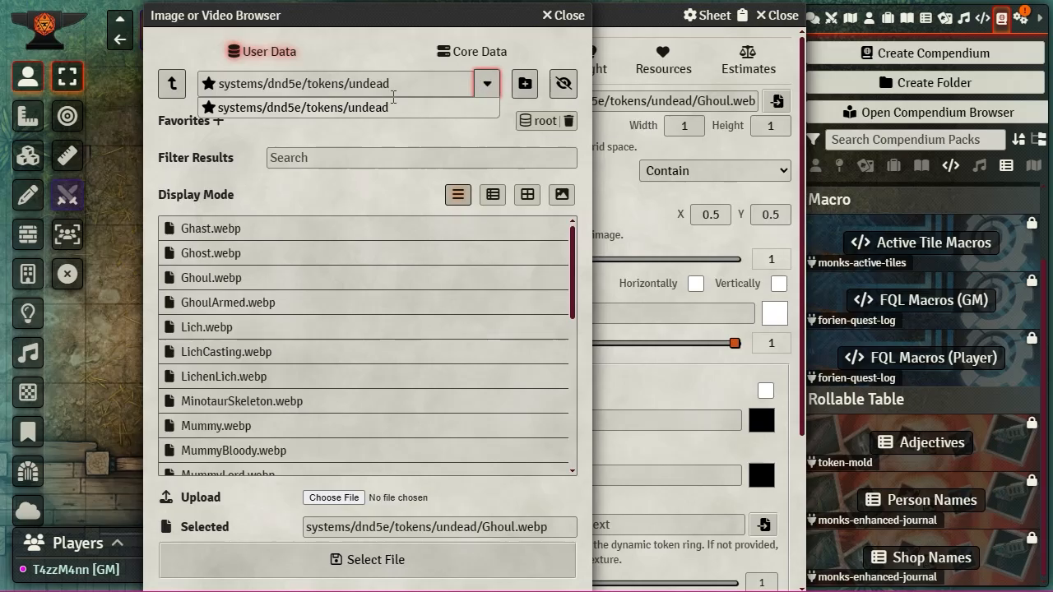
{"action": "left_click", "coordinate": [210, 108]}
Browse from the undead token folder up to the root and into the assets/tokens folder.
{"action": "left_click", "coordinate": [172, 83]}
{"action": "left_click", "coordinate": [172, 83]}
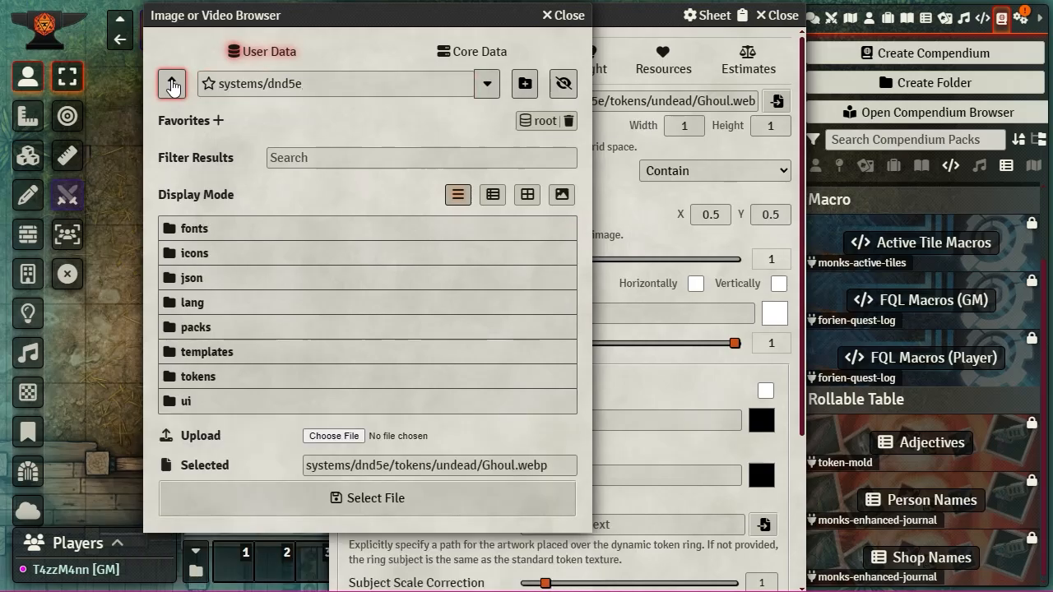
{"action": "left_click", "coordinate": [171, 83]}
{"action": "left_click", "coordinate": [172, 84]}
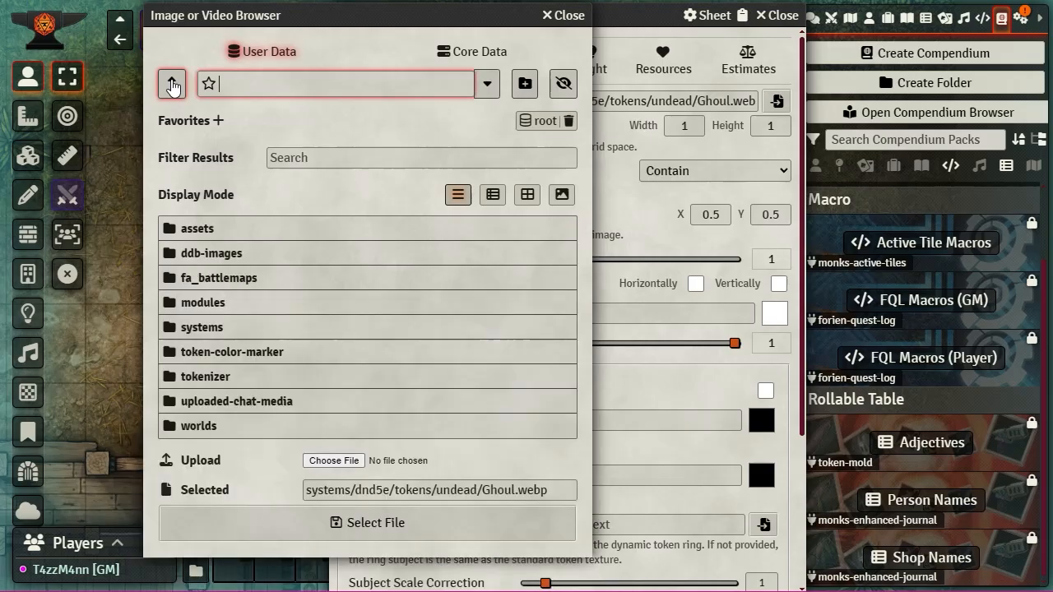
{"action": "left_click", "coordinate": [188, 230]}
{"action": "left_click", "coordinate": [189, 230]}
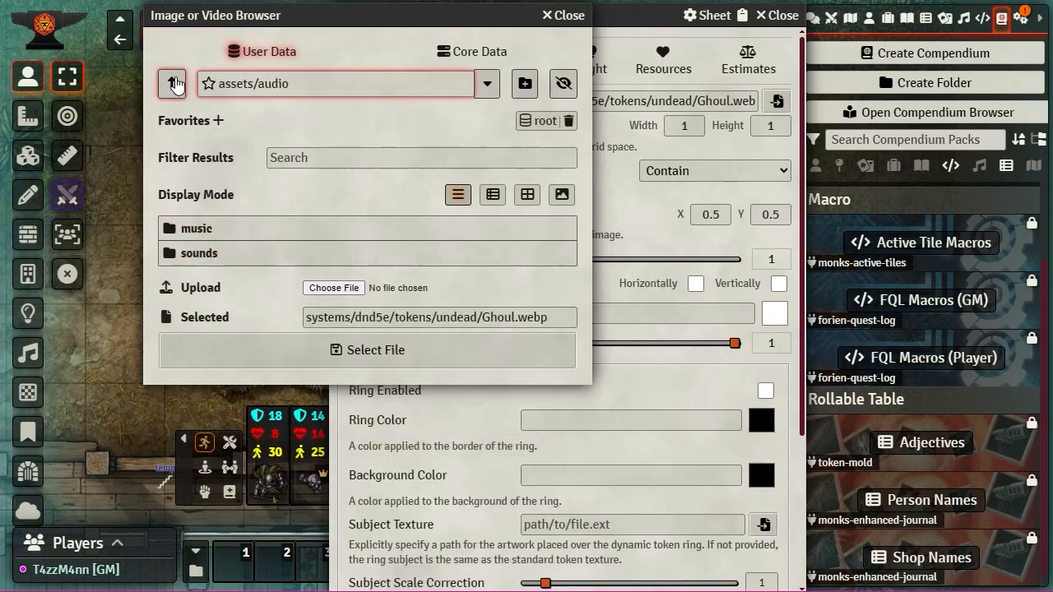
{"action": "left_click", "coordinate": [173, 83]}
{"action": "left_click", "coordinate": [197, 304]}
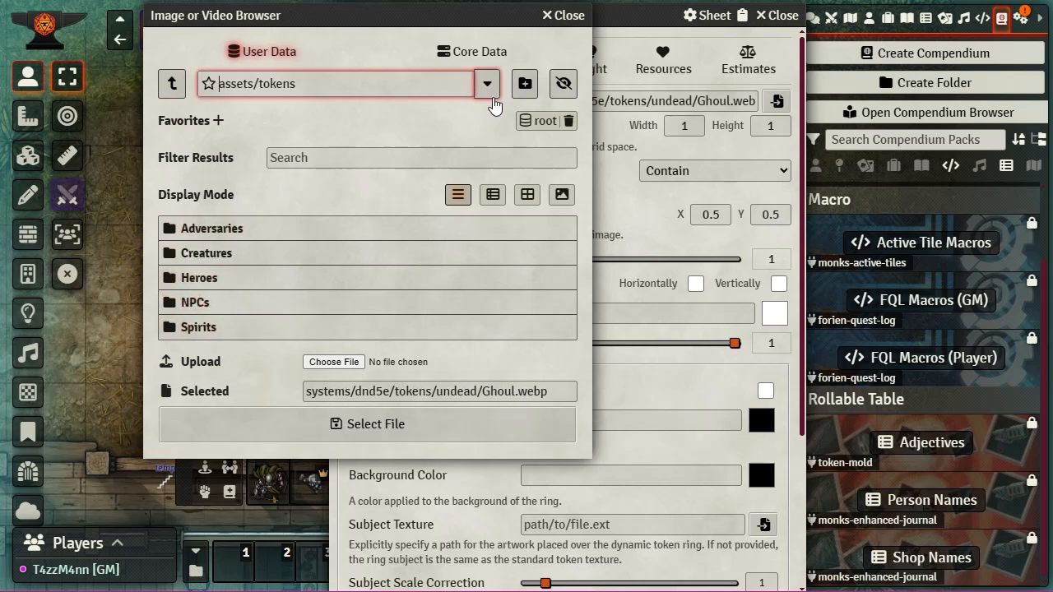
Add the assets/tokens folder to the file browser's quick links, and close the browser and the Pleasurable Ghoul's token configuration.
{"action": "left_click", "coordinate": [209, 83]}
{"action": "left_click", "coordinate": [567, 15]}
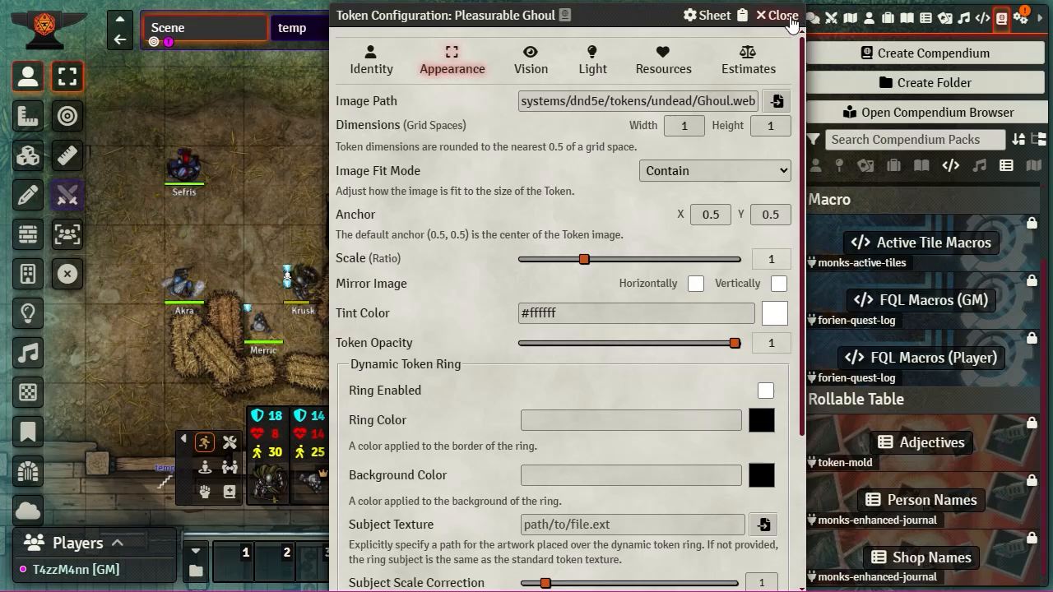
{"action": "left_click", "coordinate": [785, 15]}
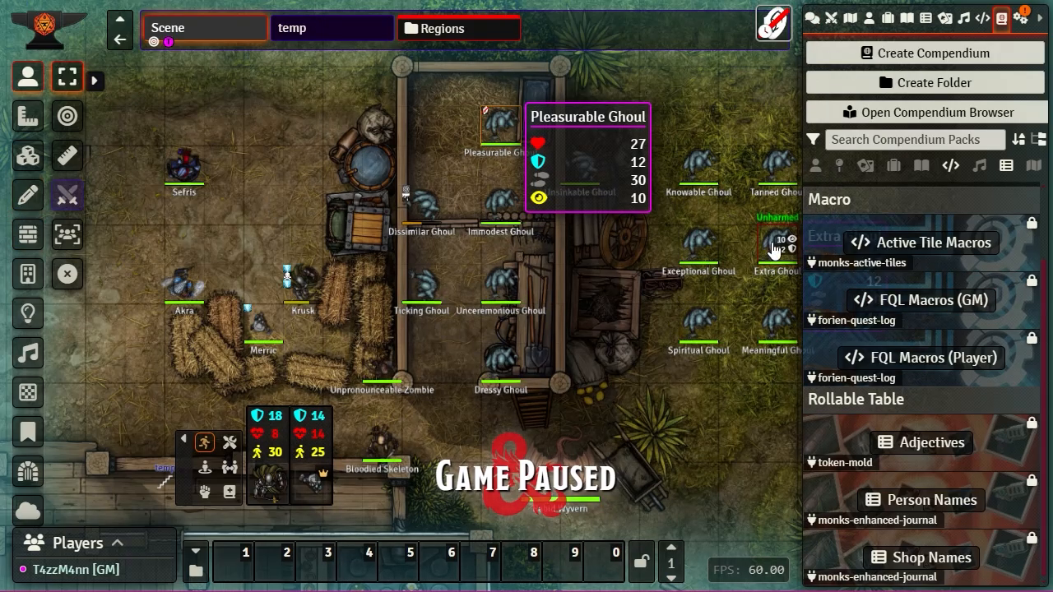
Open Sefris's character sheet and view the portrait at full size, closing the portrait viewer when done.
{"action": "double_click", "coordinate": [184, 165]}
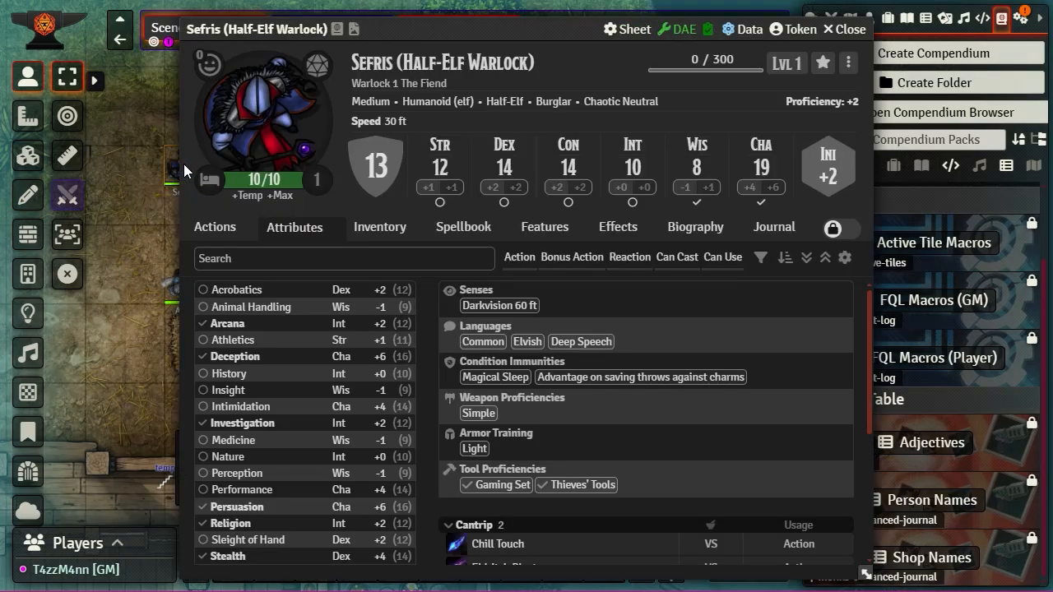
{"action": "left_click", "coordinate": [265, 130]}
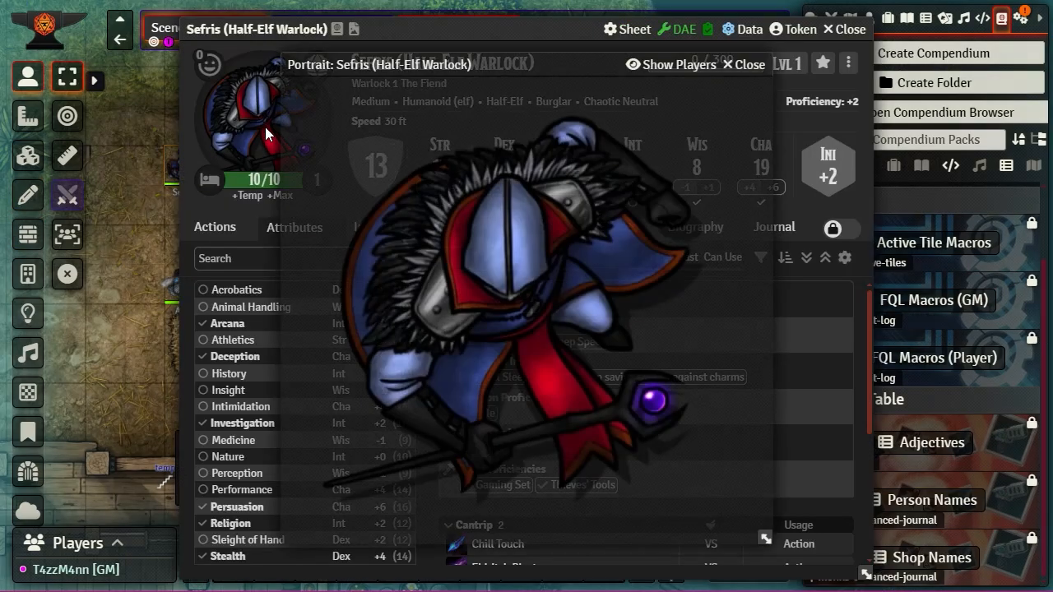
{"action": "left_click", "coordinate": [749, 66]}
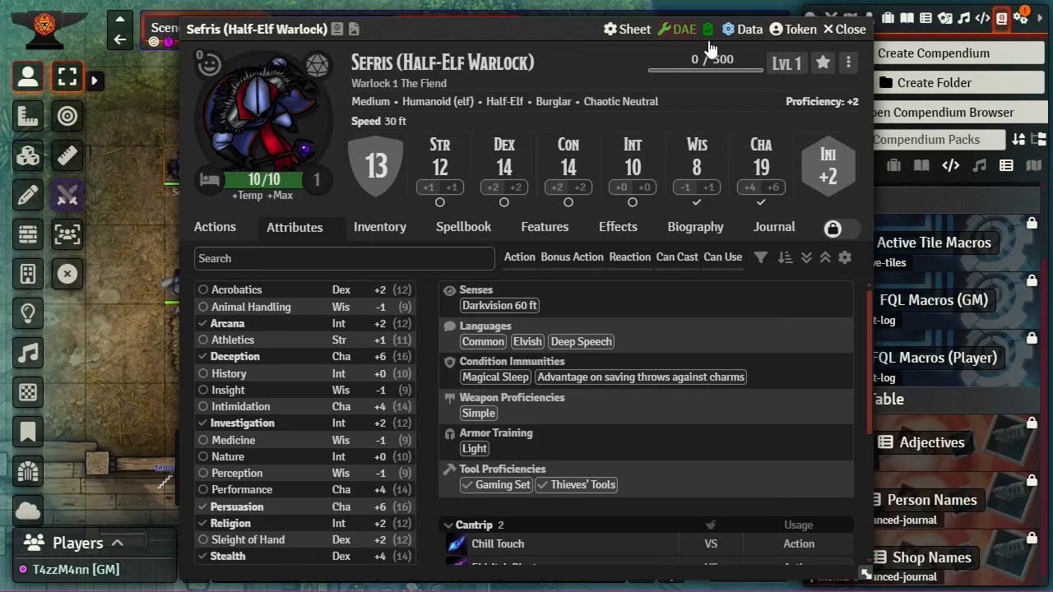
Unlock Sefris's sheet for editing, browse for the portrait image, jump to assets/tokens through the quick links, and close the browser.
{"action": "left_click", "coordinate": [837, 233]}
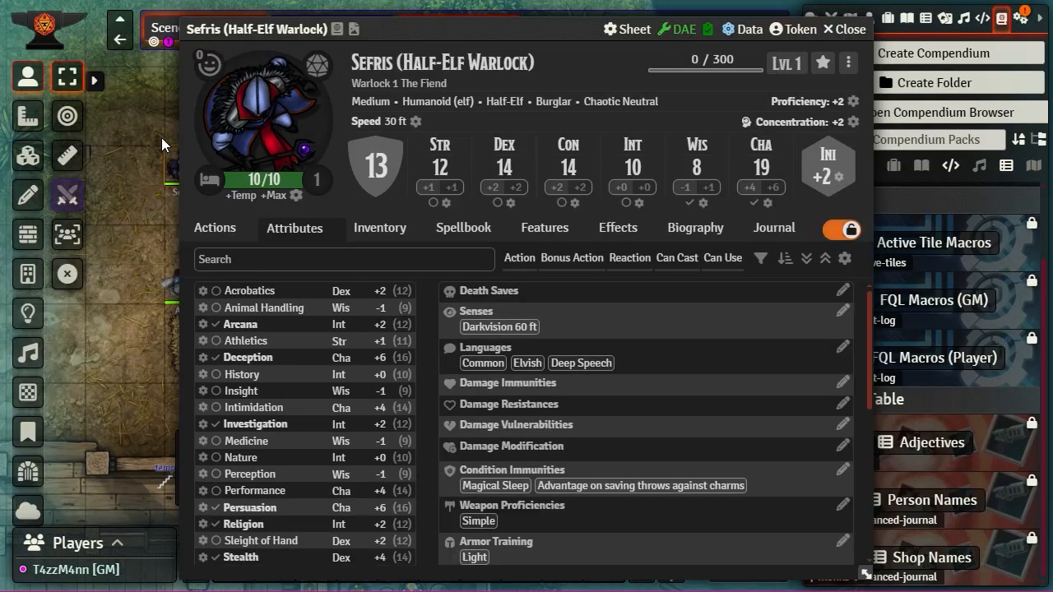
{"action": "left_click", "coordinate": [257, 109]}
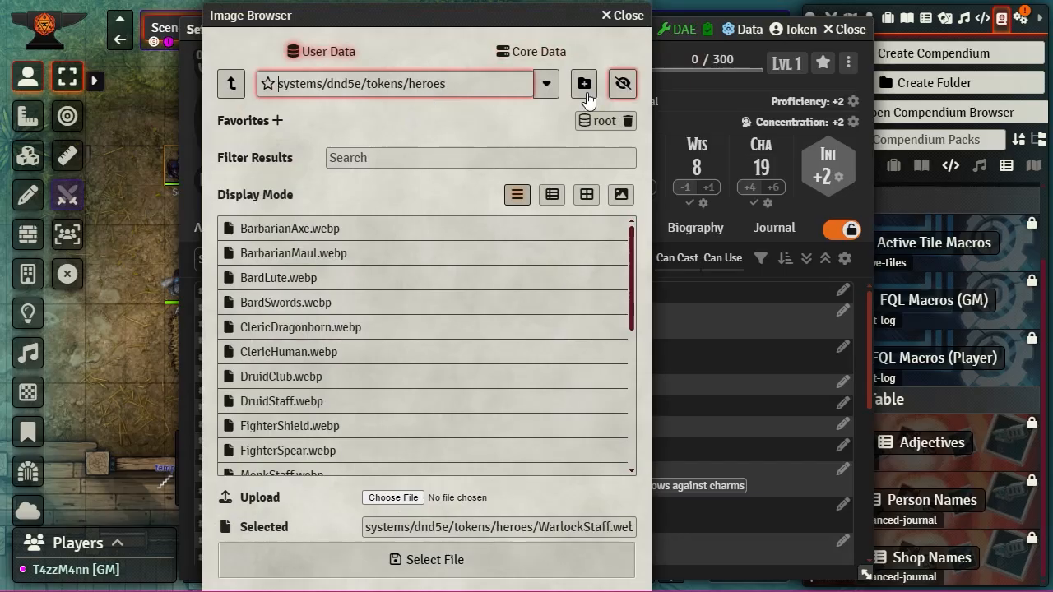
{"action": "left_click", "coordinate": [546, 83]}
{"action": "left_click", "coordinate": [400, 106]}
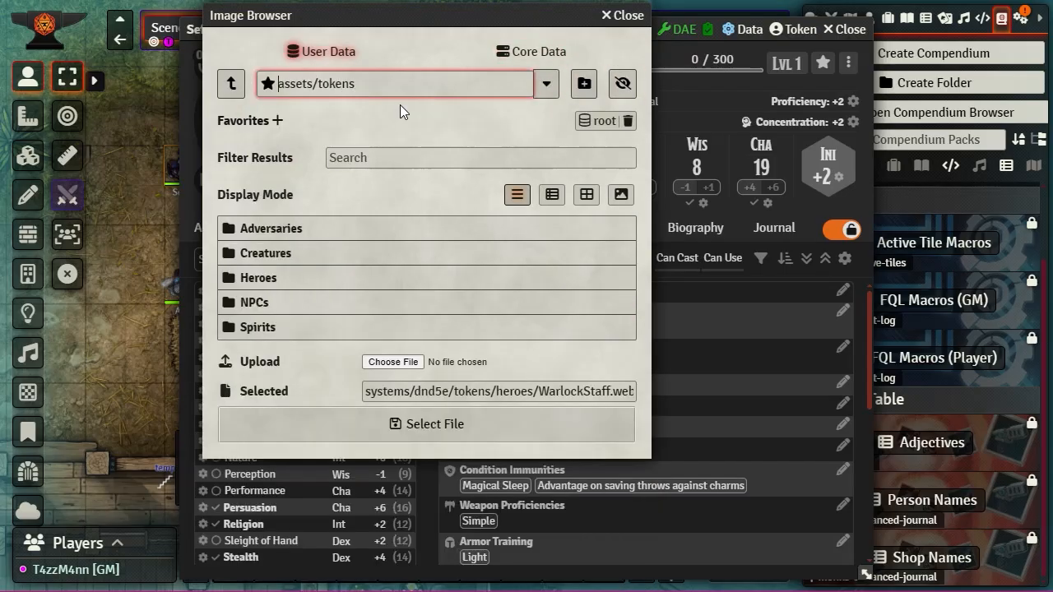
{"action": "left_click", "coordinate": [625, 15]}
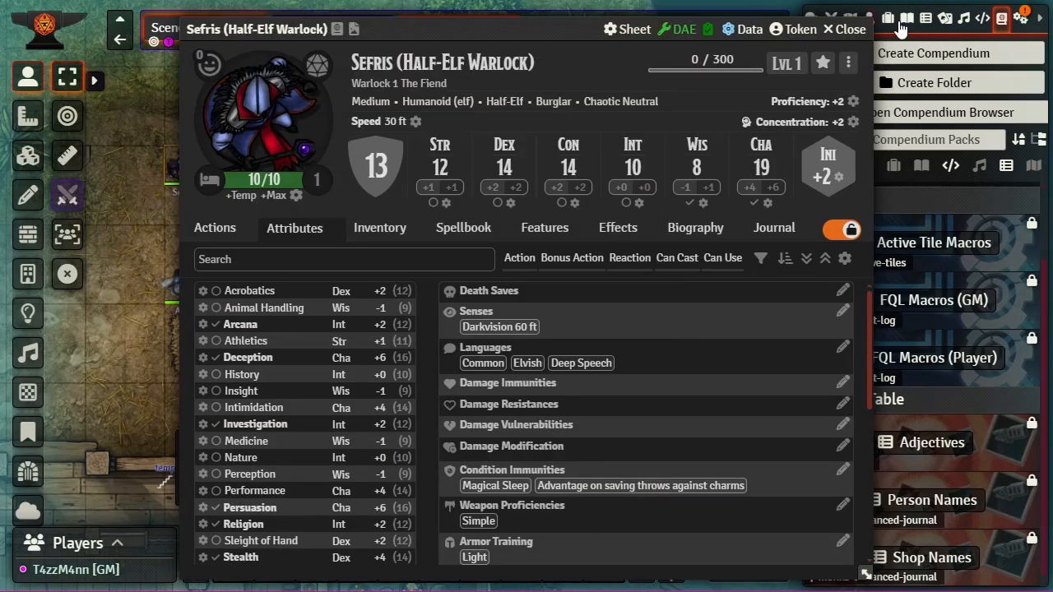
Close Sefris's character sheet, reopen it from the token on the map, and close it again.
{"action": "left_click", "coordinate": [853, 32]}
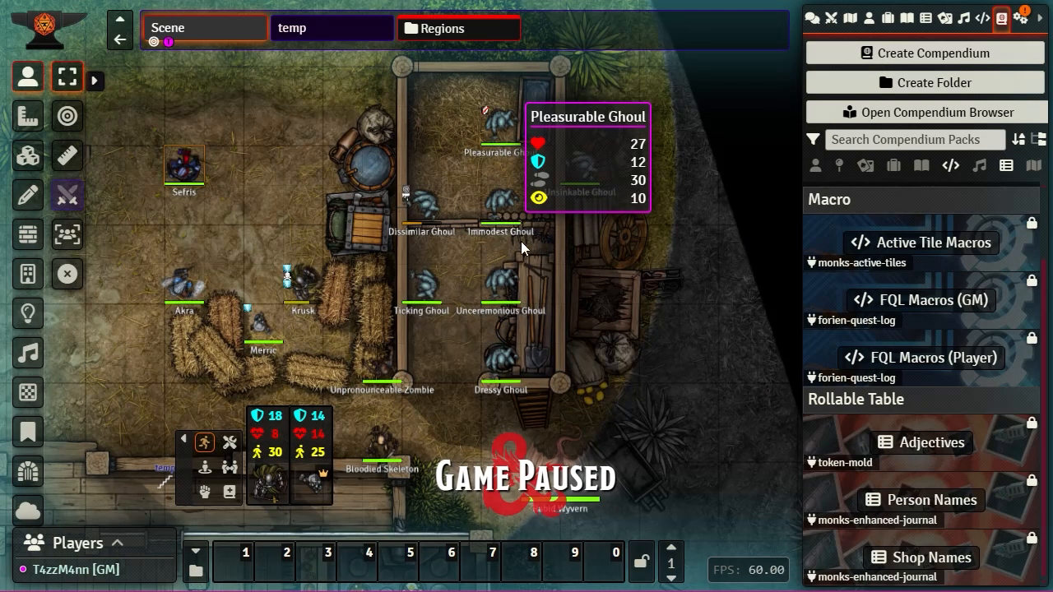
{"action": "double_click", "coordinate": [184, 166]}
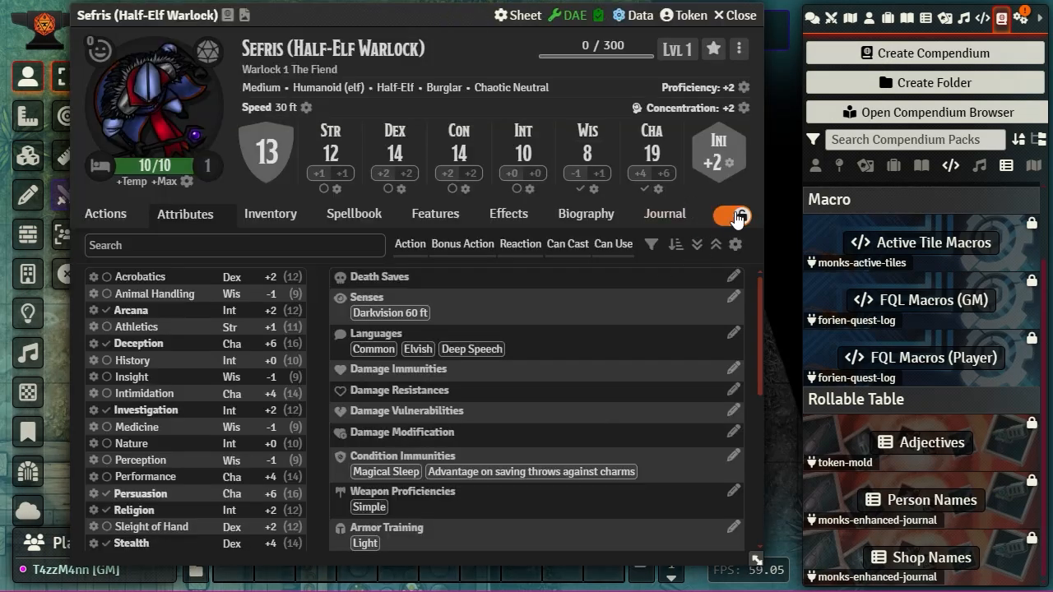
{"action": "left_click", "coordinate": [742, 15]}
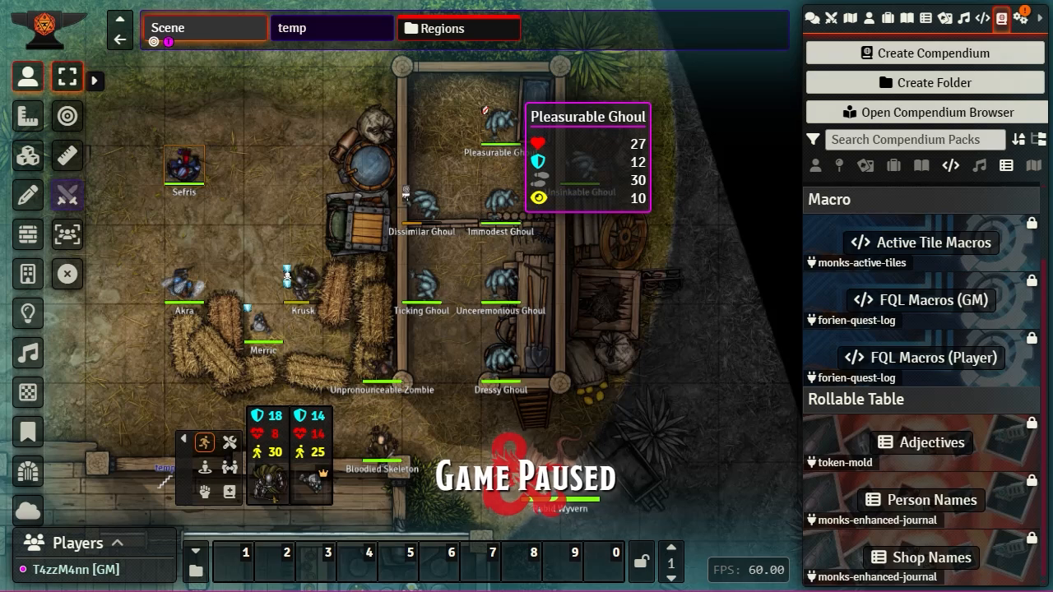
Move the view to an empty area of the scene and cycle through the scene's tokens with Find my Token.
{"action": "scroll", "coordinate": [723, 277], "scroll_direction": "down", "scroll_amount": 5}
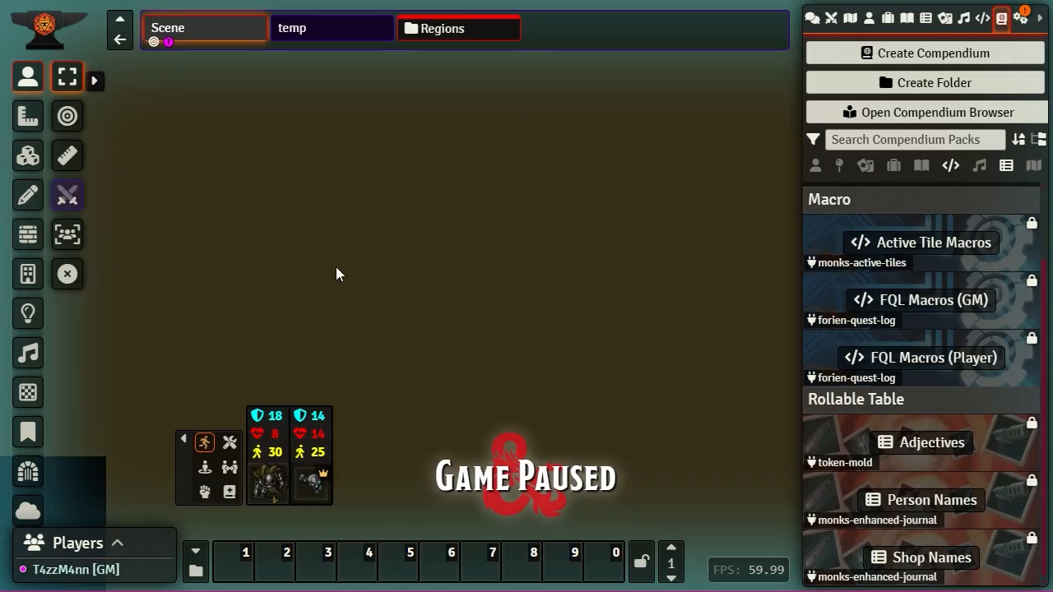
{"action": "left_click", "coordinate": [67, 237]}
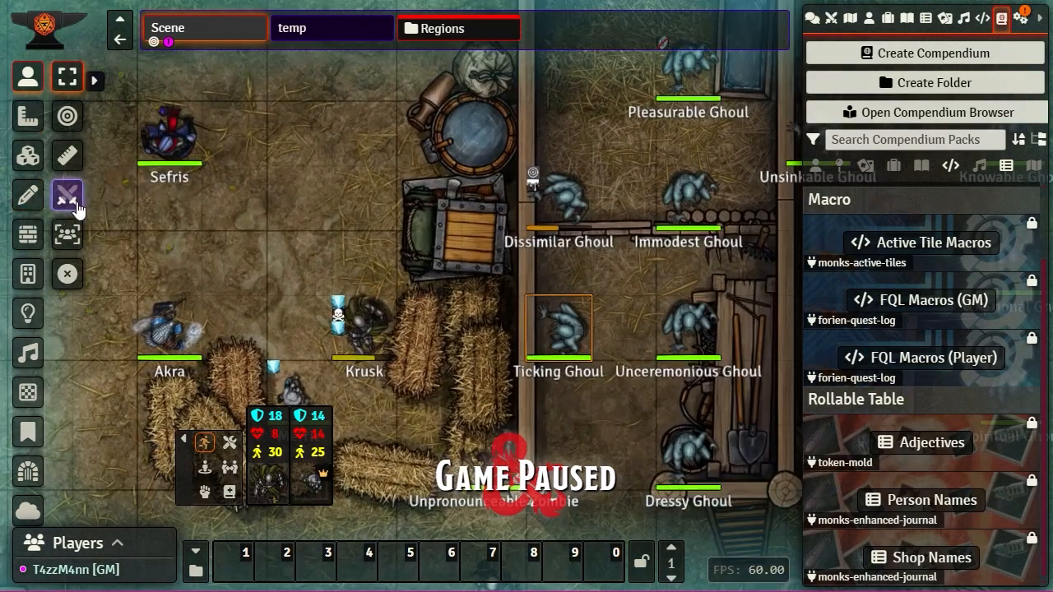
{"action": "left_click", "coordinate": [70, 237]}
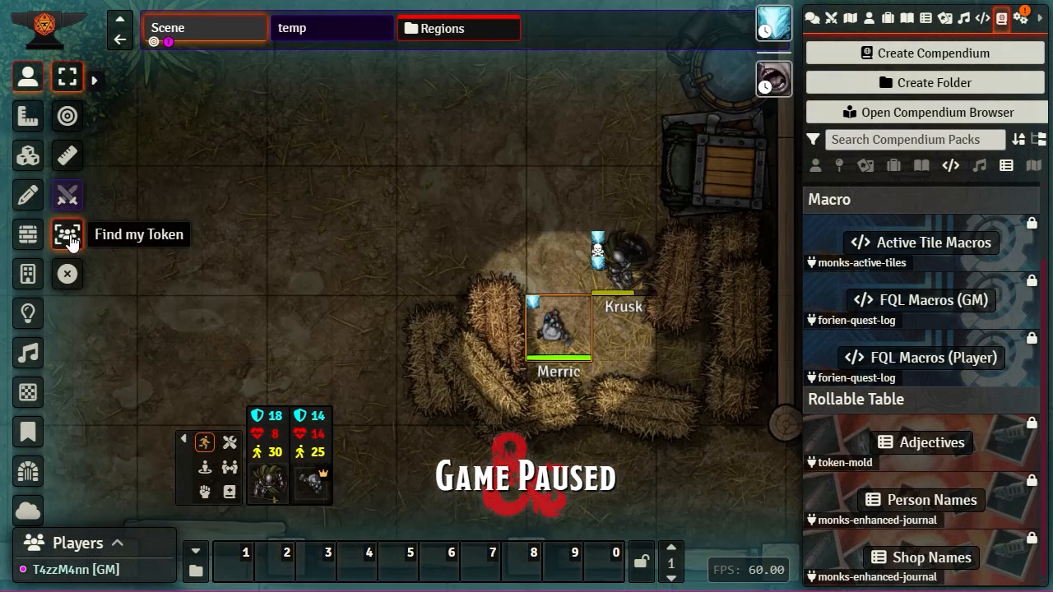
{"action": "left_click", "coordinate": [69, 237]}
{"action": "left_click", "coordinate": [69, 237]}
{"action": "left_click", "coordinate": [70, 237]}
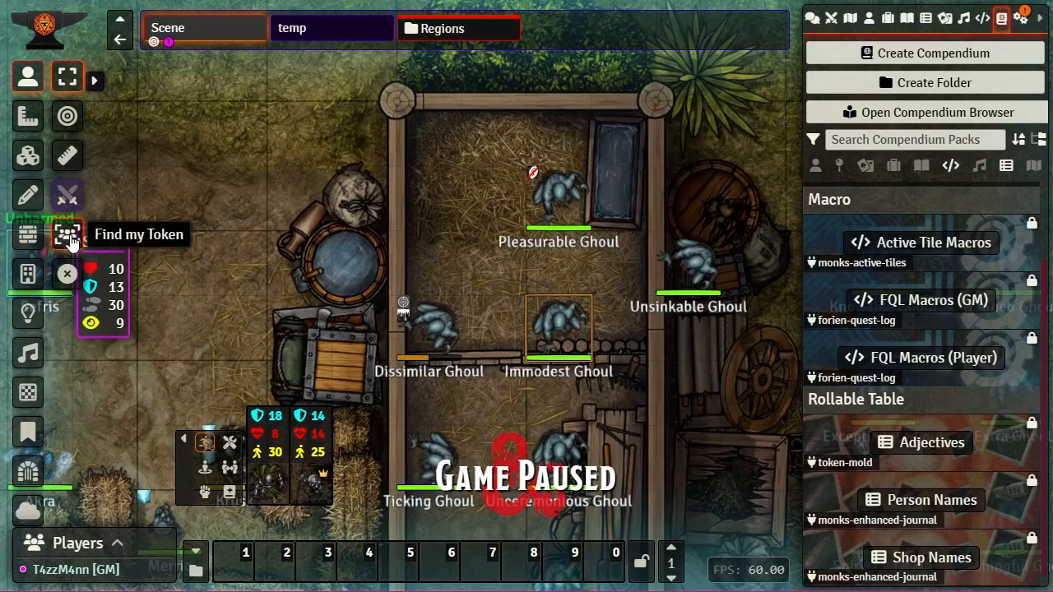
{"action": "left_click", "coordinate": [70, 238]}
{"action": "left_click", "coordinate": [70, 238]}
{"action": "left_click", "coordinate": [70, 238]}
{"action": "left_click", "coordinate": [70, 238]}
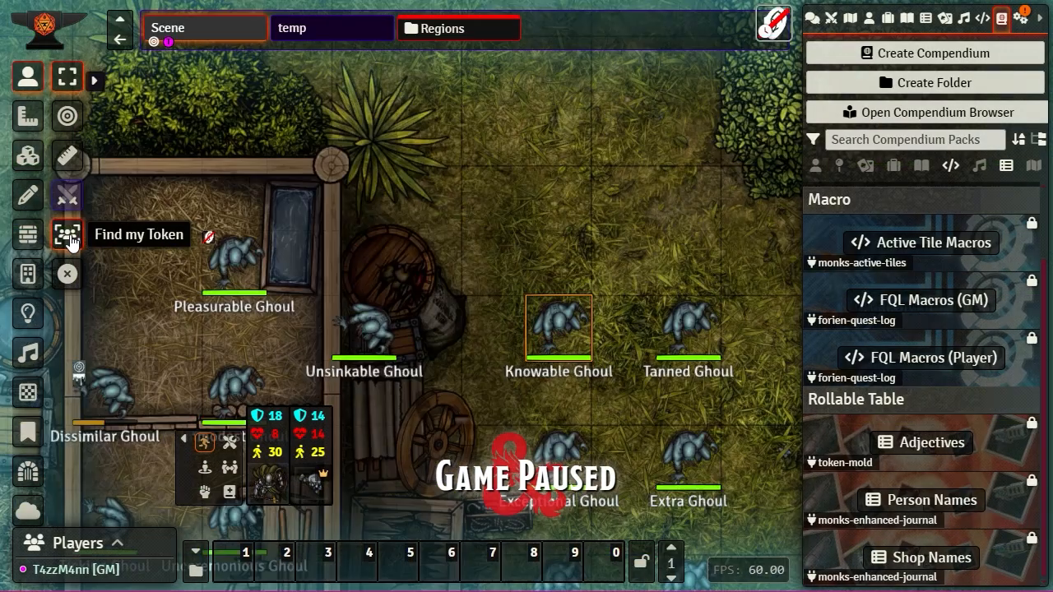
{"action": "left_click", "coordinate": [70, 238]}
{"action": "left_click", "coordinate": [70, 238]}
{"action": "left_click", "coordinate": [70, 238]}
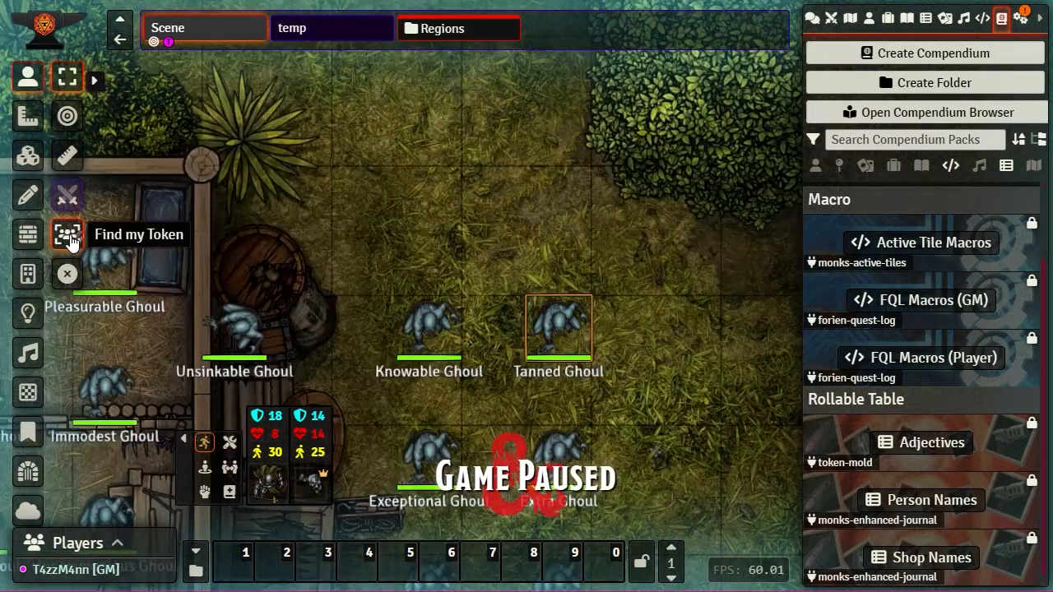
{"action": "left_click", "coordinate": [70, 238]}
{"action": "left_click", "coordinate": [70, 238]}
{"action": "left_click", "coordinate": [70, 238]}
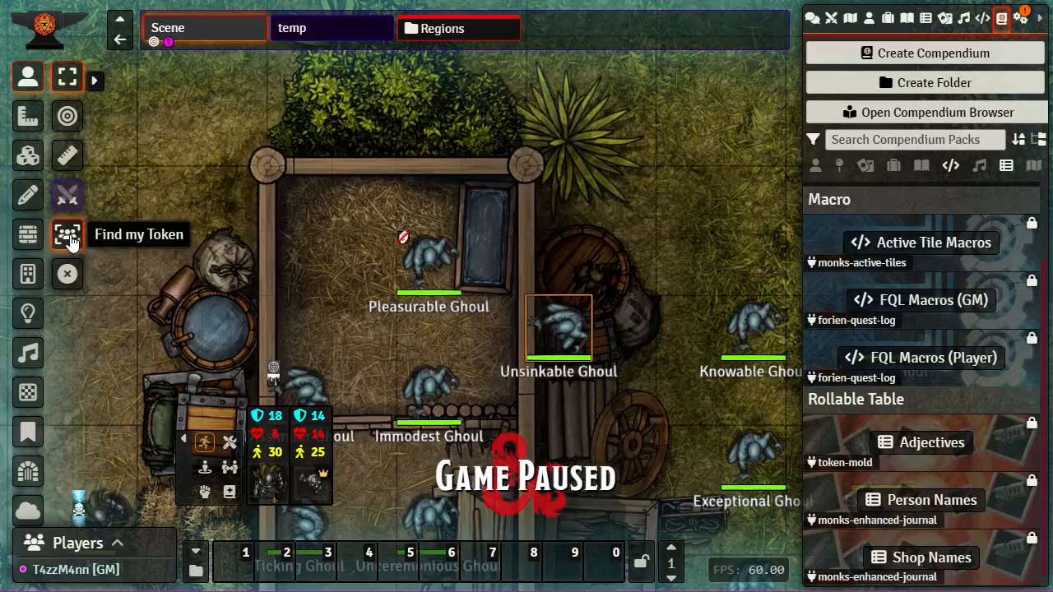
{"action": "left_click", "coordinate": [70, 237]}
{"action": "left_click", "coordinate": [70, 238]}
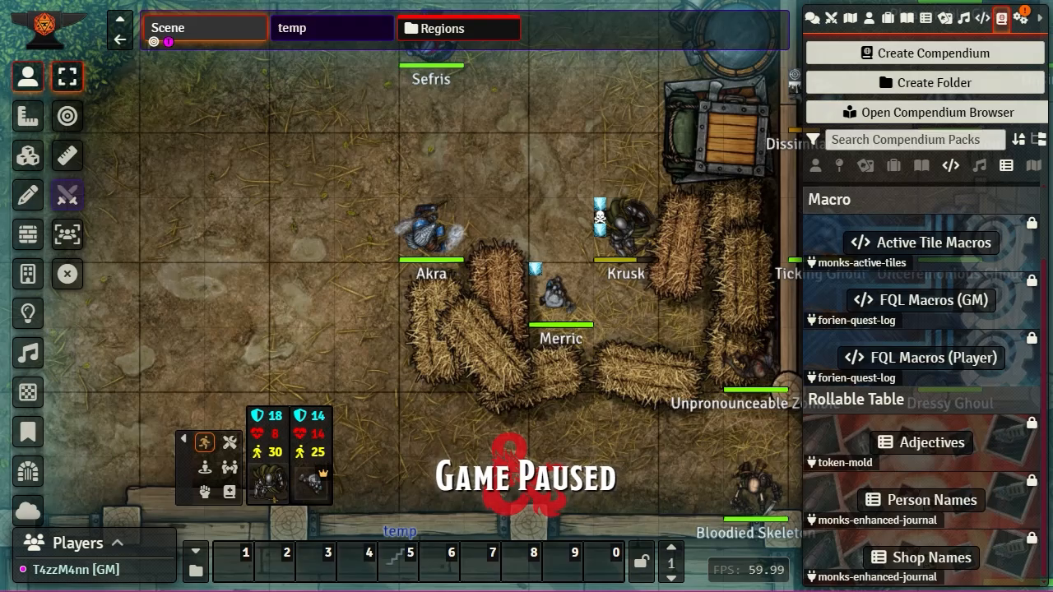
Open the macro DAE: Clear All Actors DAE Passive Effects and move its window away from the macro directory.
{"action": "left_click", "coordinate": [982, 18]}
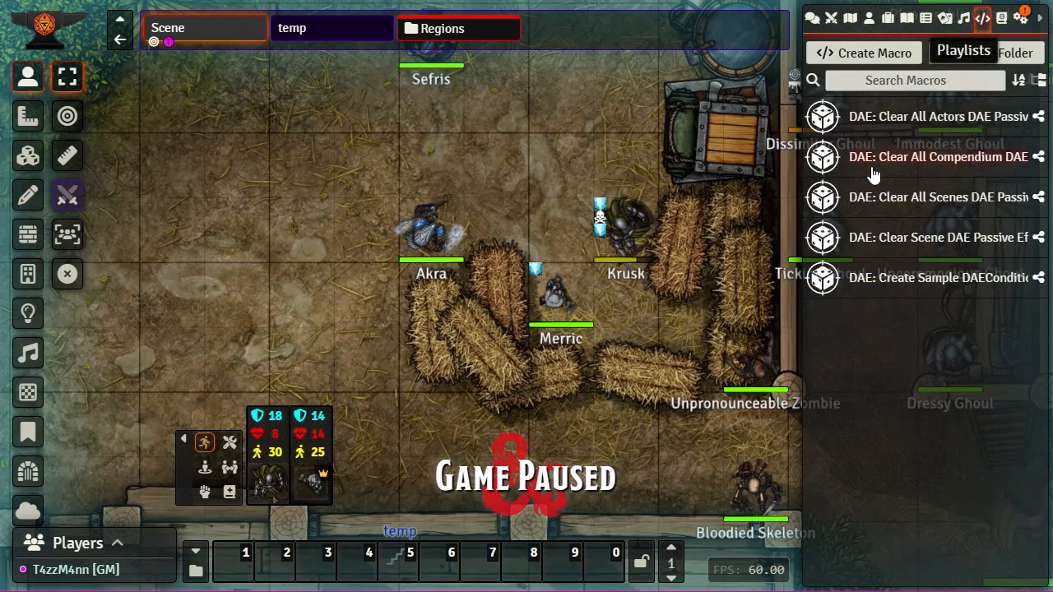
{"action": "right_click", "coordinate": [860, 120]}
{"action": "left_click", "coordinate": [862, 117]}
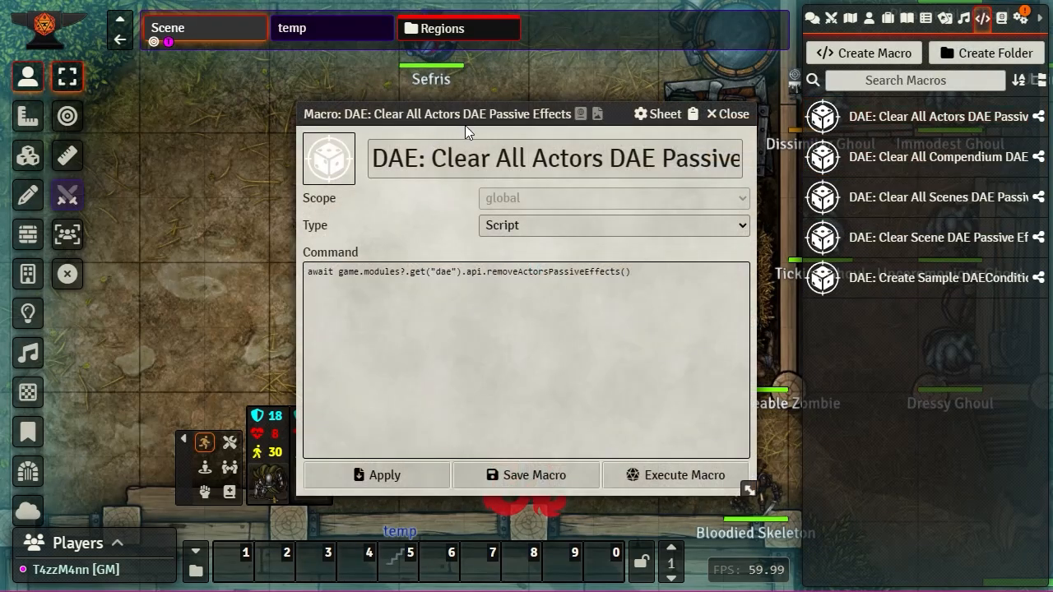
{"action": "left_click_drag", "start_coordinate": [486, 116], "coordinate": [285, 68]}
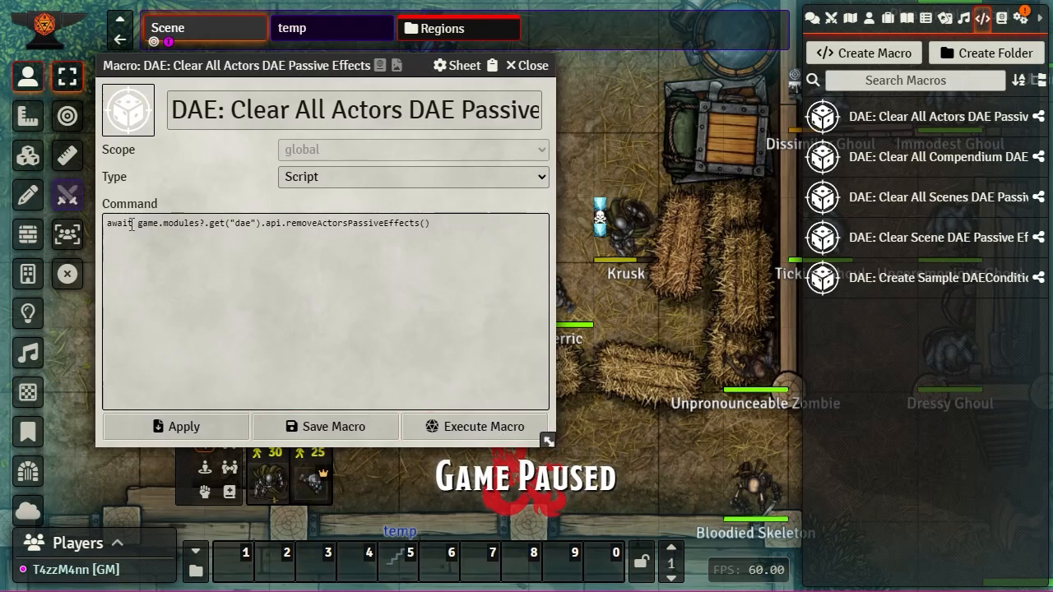
Save the Clear All Actors macro, reopen it, apply it without closing the editor, and close the window.
{"action": "left_click", "coordinate": [352, 418]}
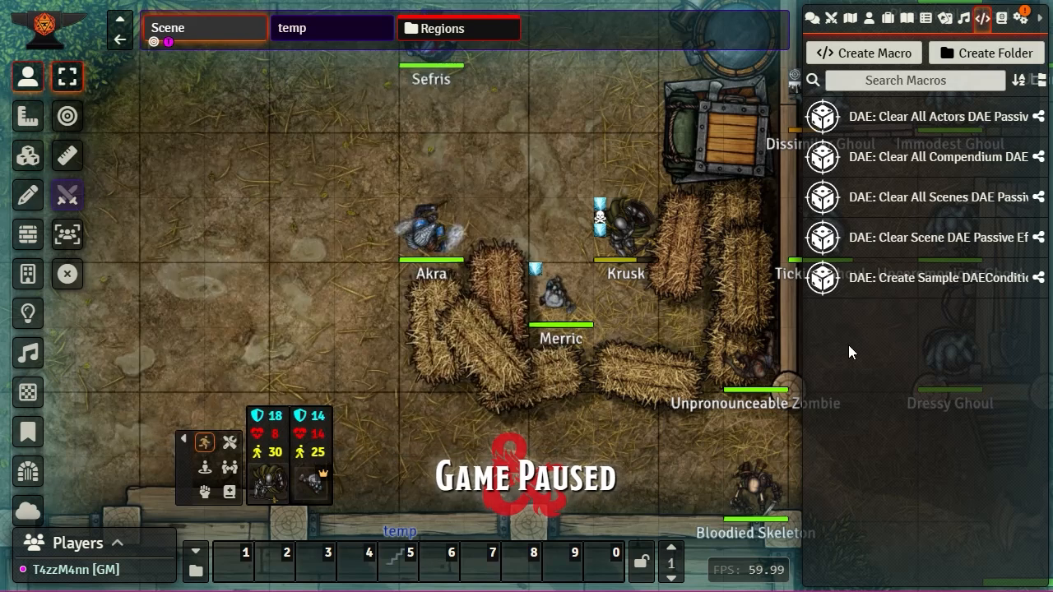
{"action": "left_click", "coordinate": [909, 117]}
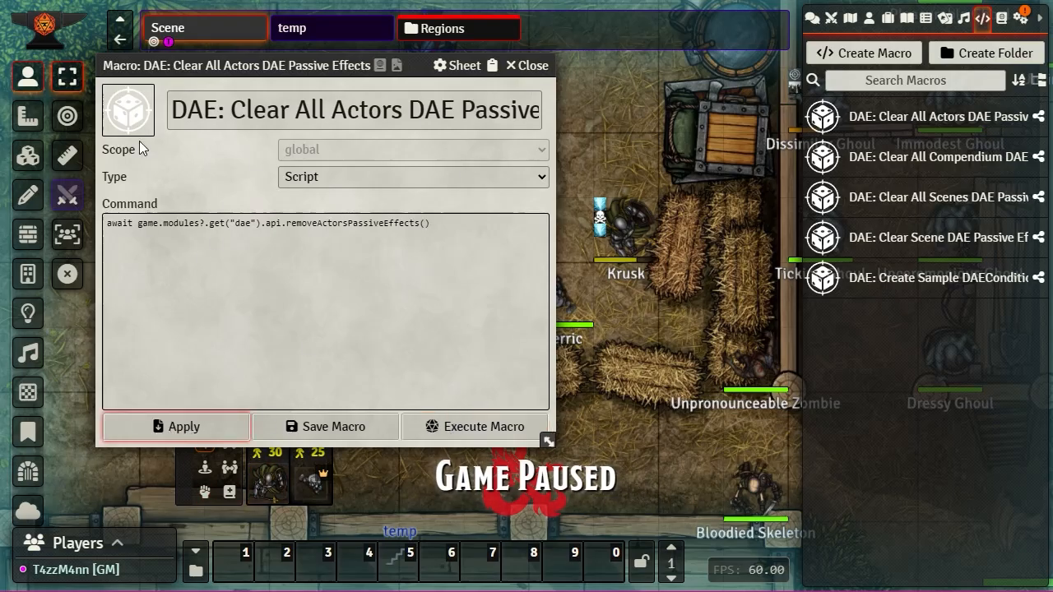
{"action": "left_click", "coordinate": [533, 66]}
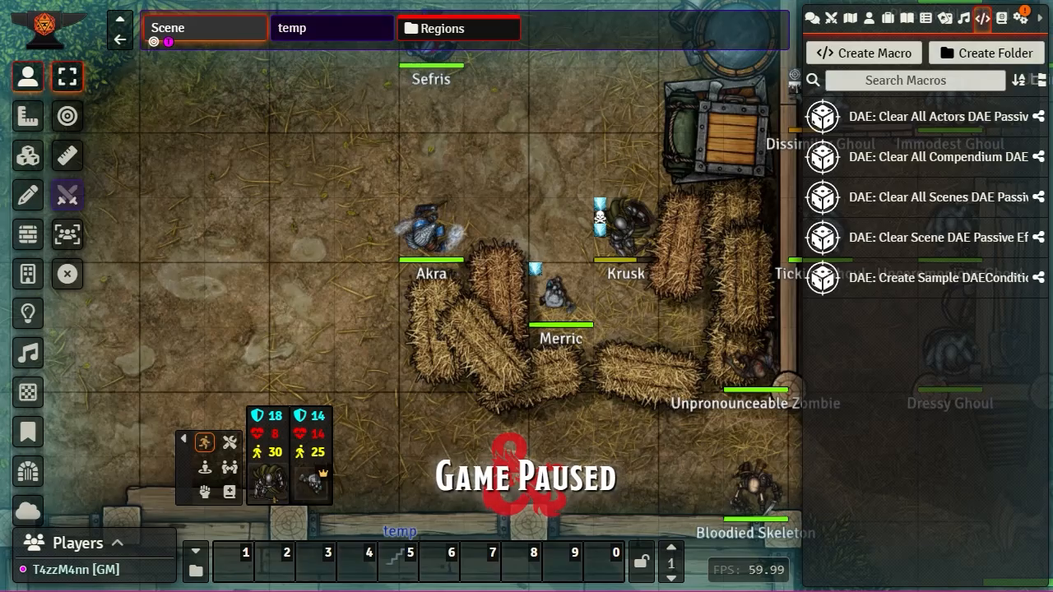
Open Module Management, expand and collapse the Chat Portrait module's description, and close the module list.
{"action": "left_click", "coordinate": [1024, 22]}
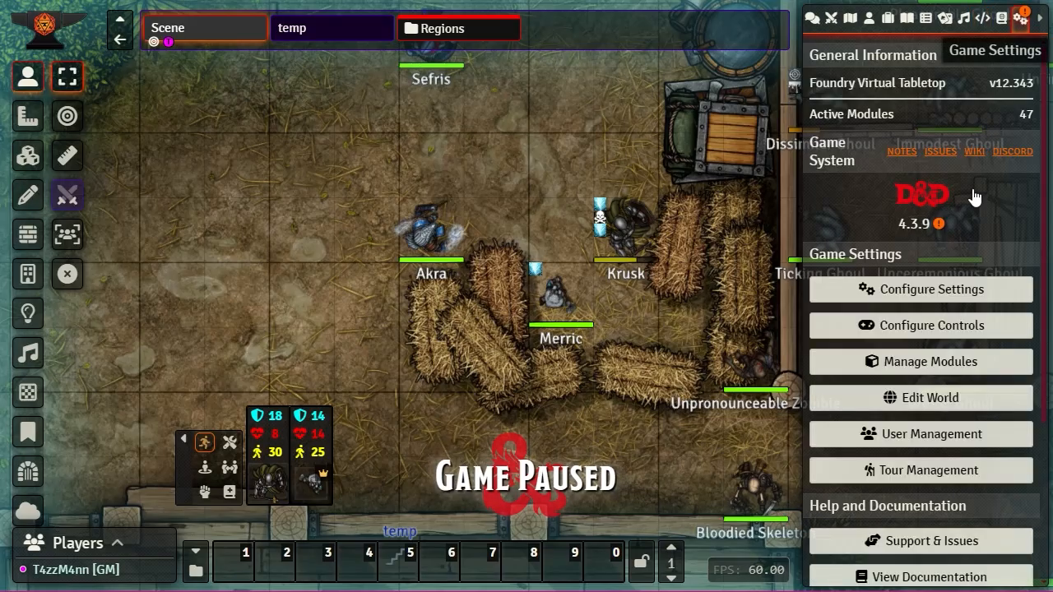
{"action": "left_click", "coordinate": [954, 376]}
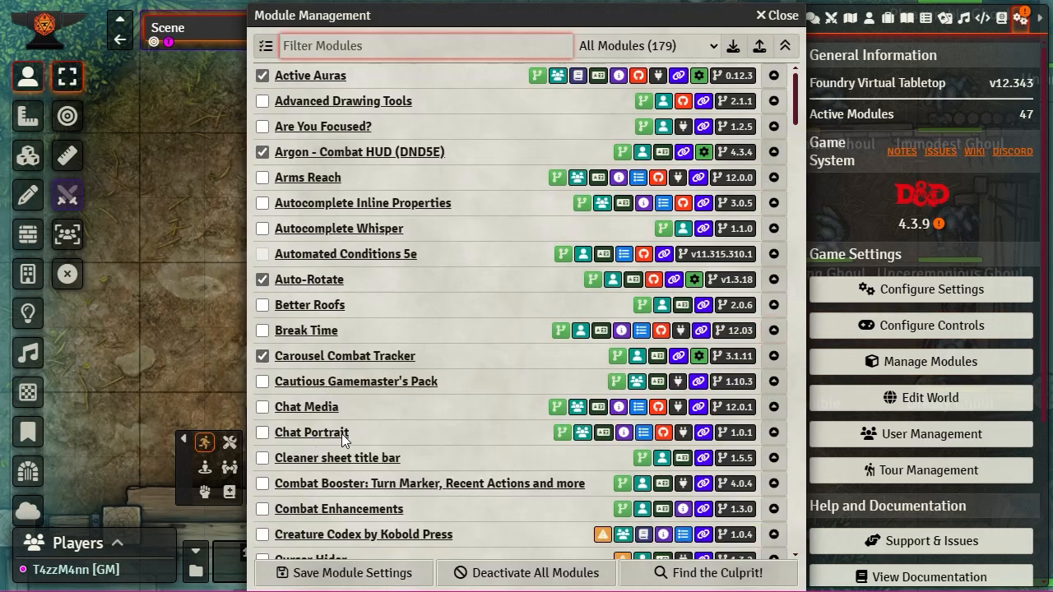
{"action": "left_click", "coordinate": [779, 432]}
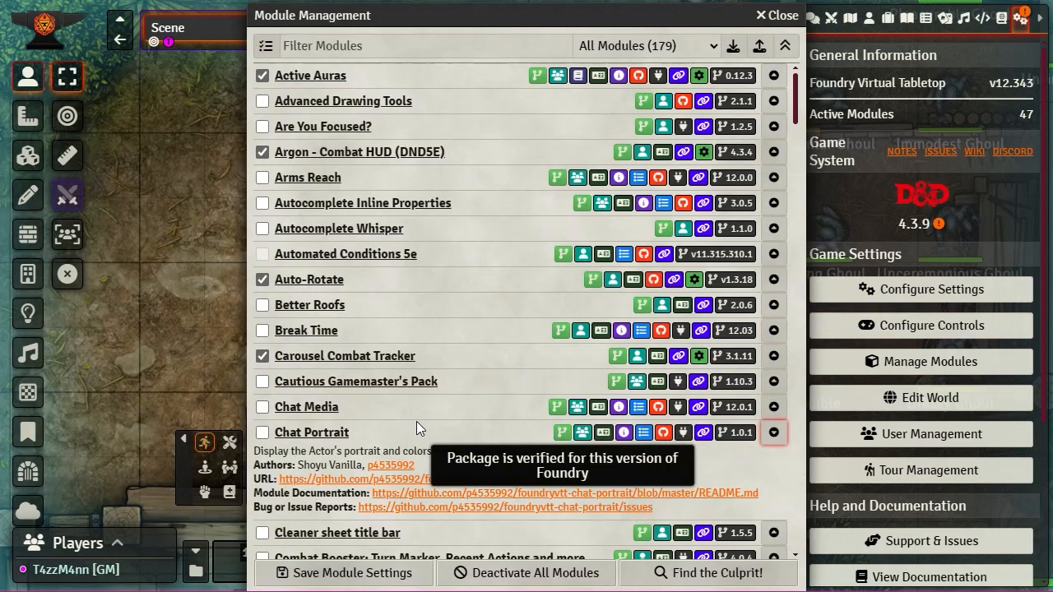
{"action": "scroll", "coordinate": [489, 397], "scroll_direction": "down", "scroll_amount": 3}
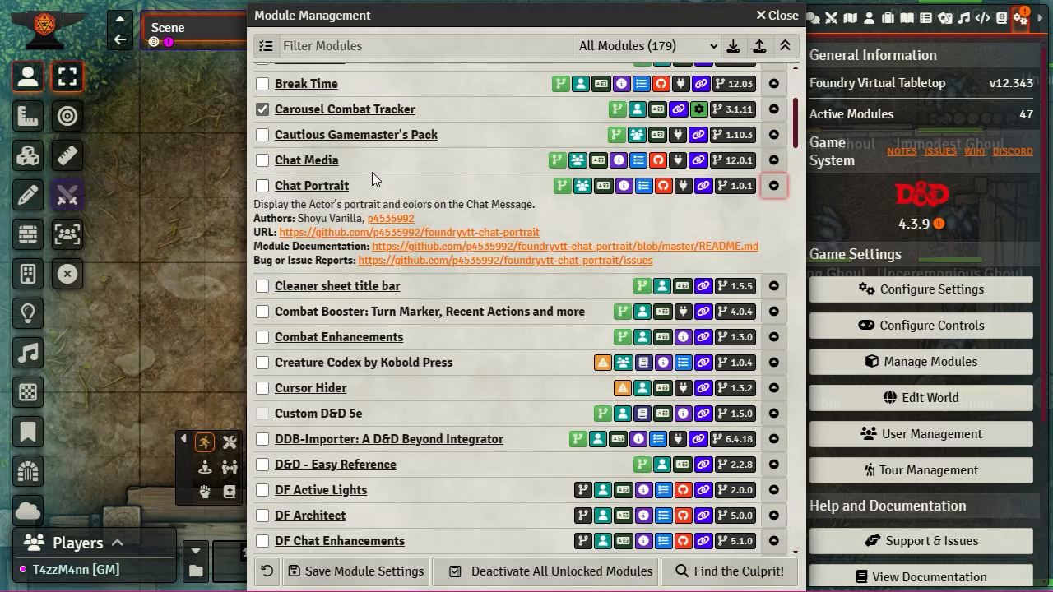
{"action": "left_click", "coordinate": [771, 188]}
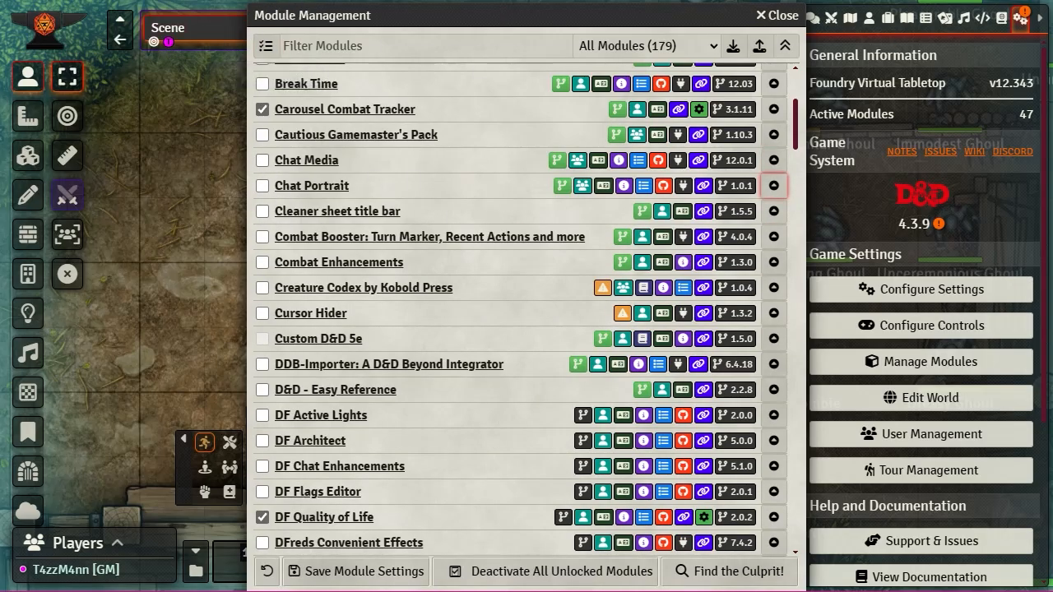
{"action": "left_click", "coordinate": [778, 16]}
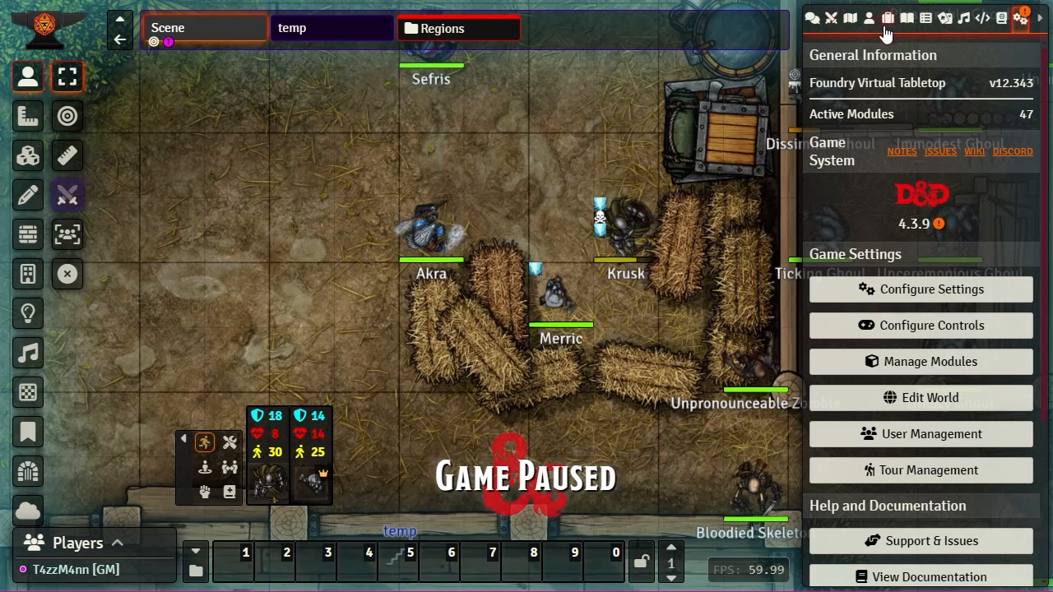
Show the folder options for the players folder in the actor directory, including Clear Folder, and dismiss them.
{"action": "left_click", "coordinate": [850, 18]}
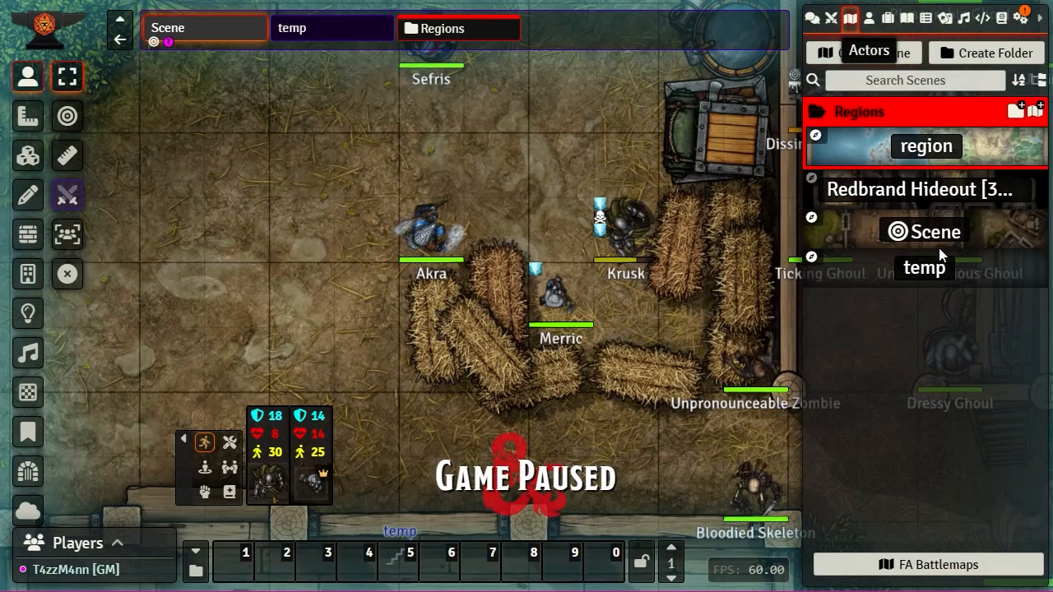
{"action": "left_click", "coordinate": [868, 18]}
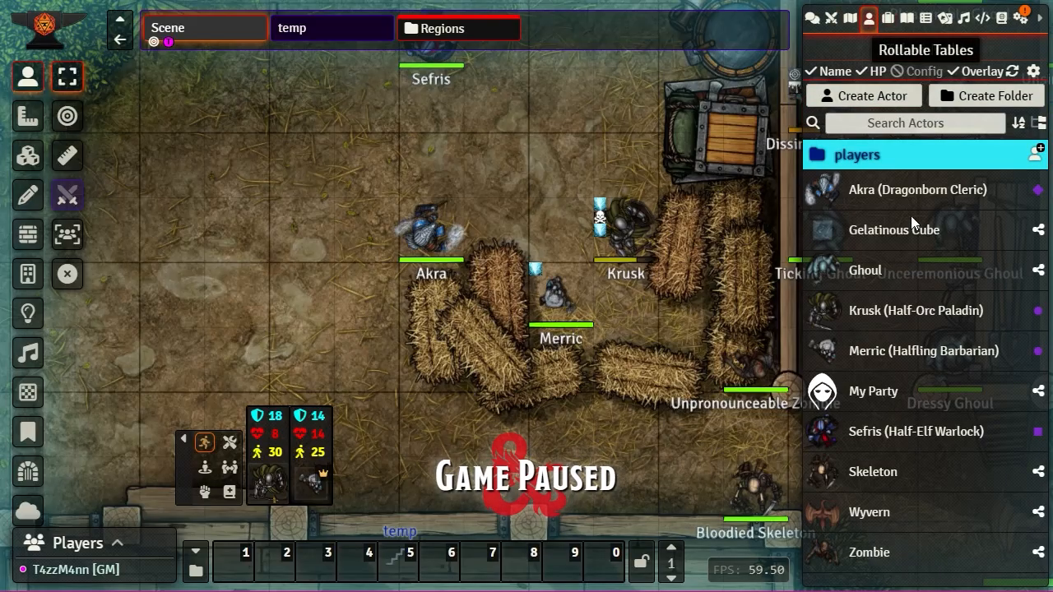
{"action": "right_click", "coordinate": [860, 156]}
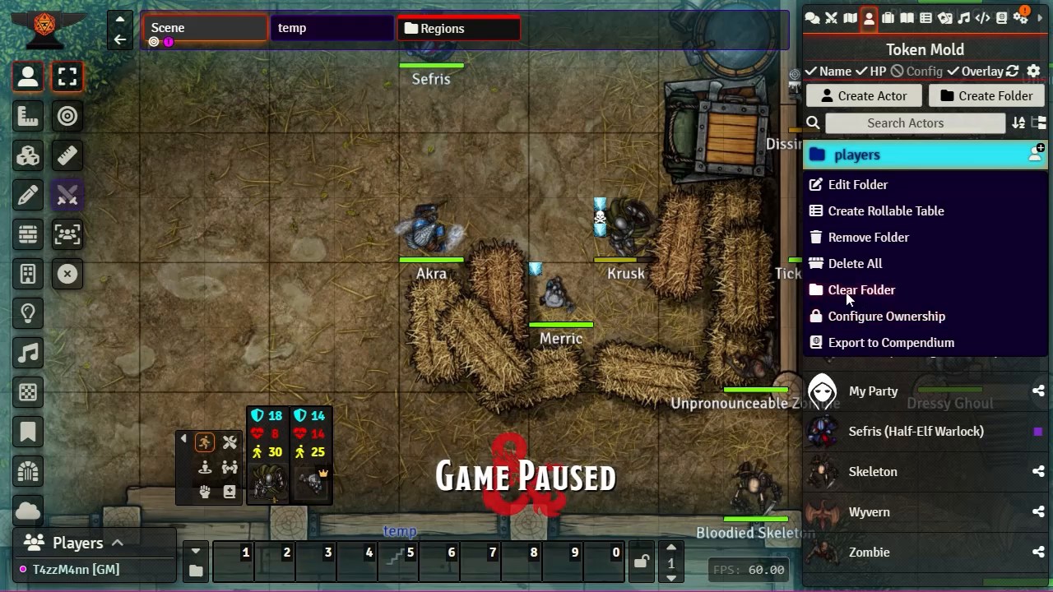
{"action": "left_click", "coordinate": [496, 106]}
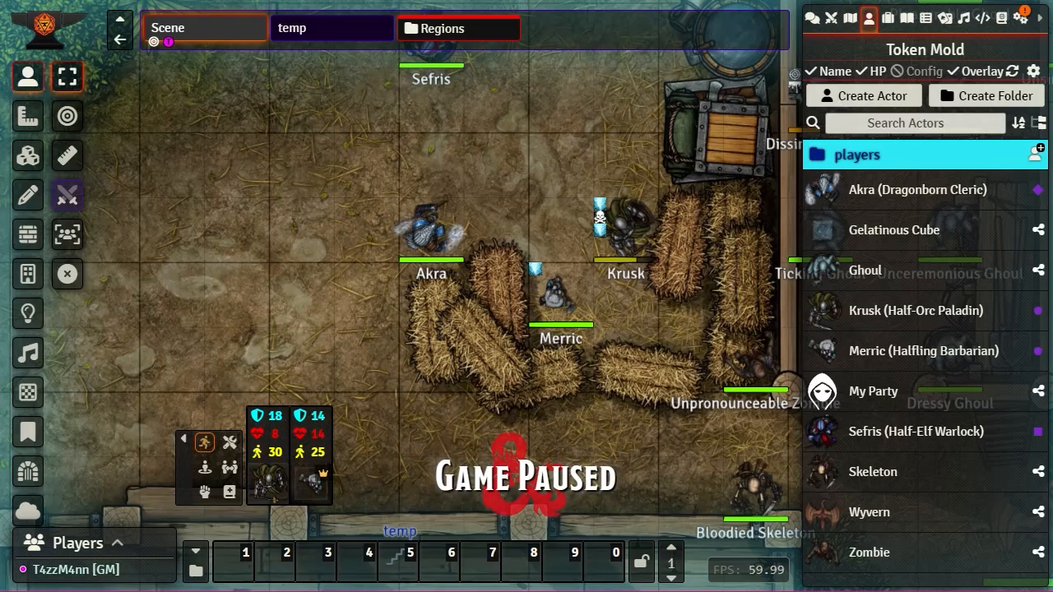
Return to the game settings sidebar, then open Akra's character sheet from the scene and close it.
{"action": "left_click", "coordinate": [1021, 18]}
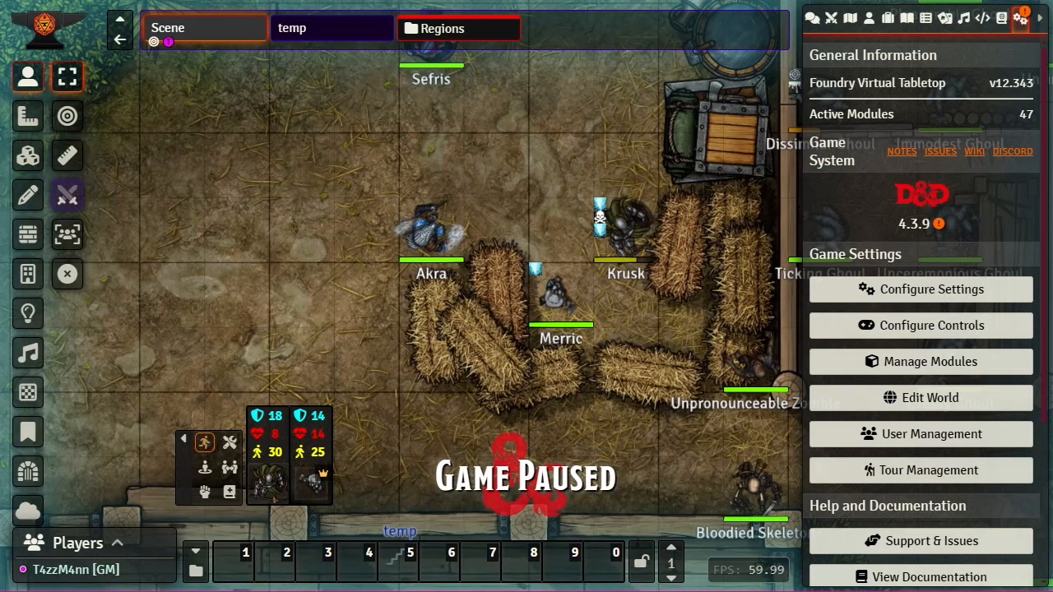
{"action": "double_click", "coordinate": [416, 258]}
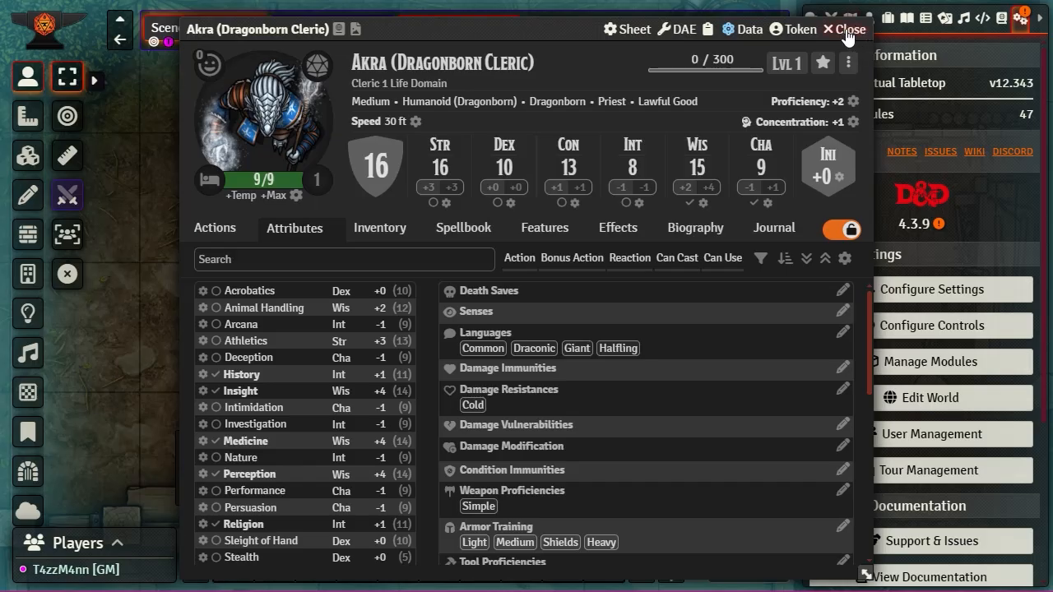
{"action": "left_click", "coordinate": [850, 30]}
{"action": "left_click", "coordinate": [490, 243]}
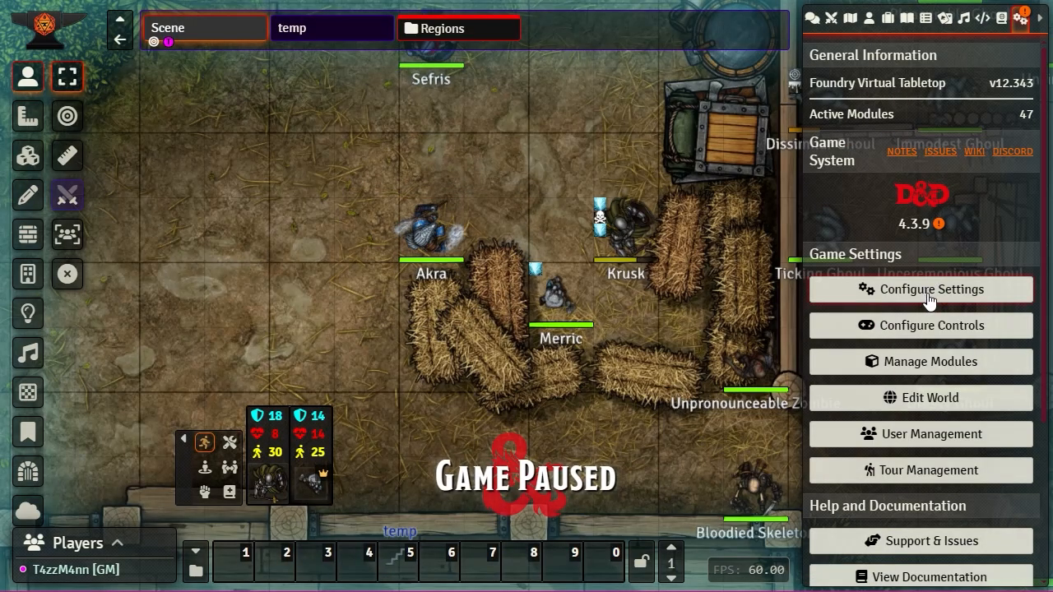
Open the Monk's Little Details section in the game settings configuration.
{"action": "left_click", "coordinate": [962, 288]}
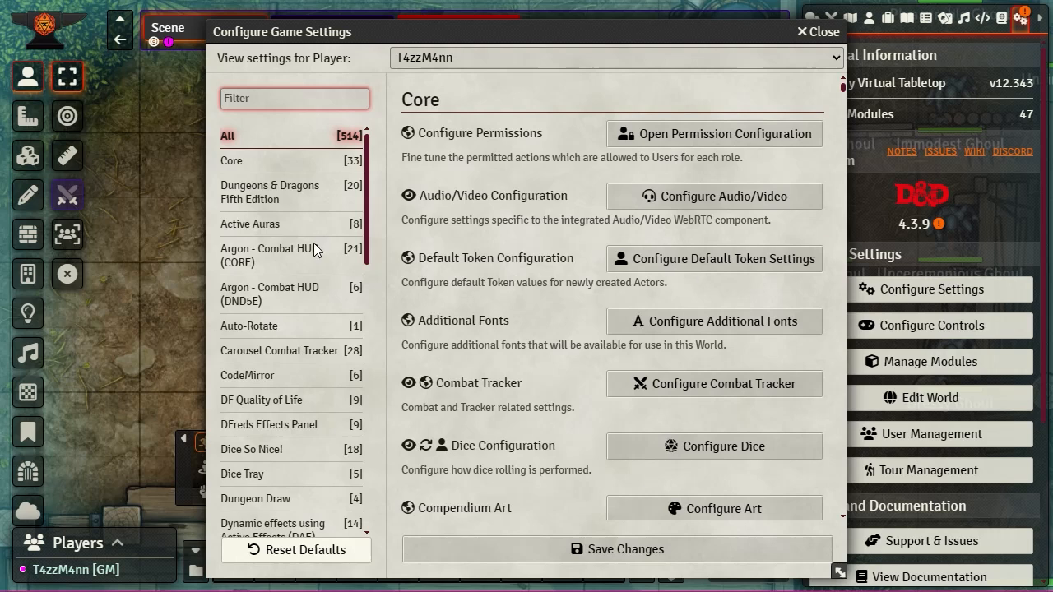
{"action": "scroll", "coordinate": [306, 240], "scroll_direction": "down", "scroll_amount": 8}
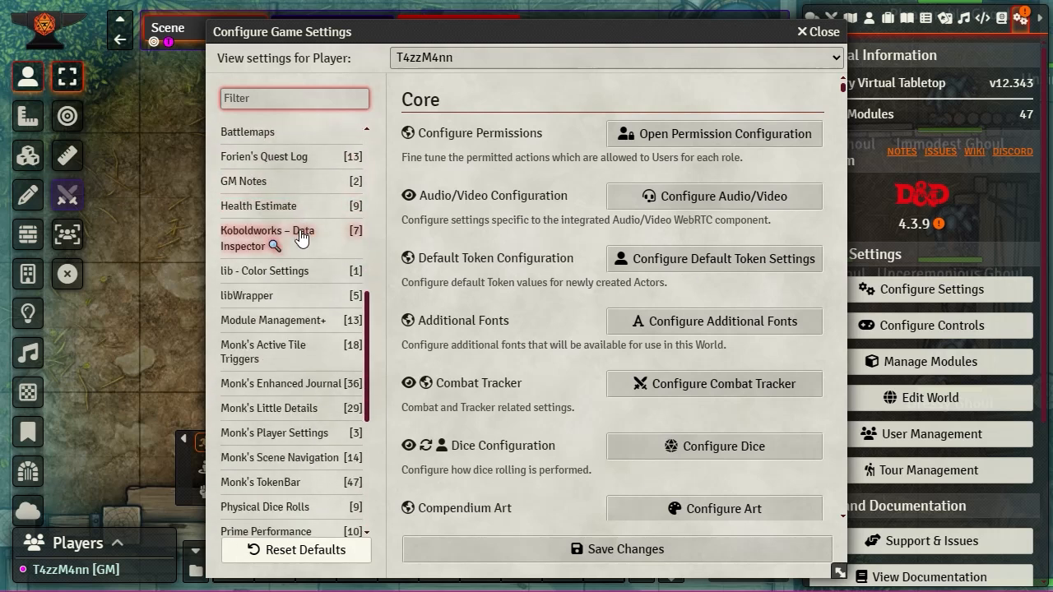
{"action": "scroll", "coordinate": [300, 237], "scroll_direction": "down", "scroll_amount": 3}
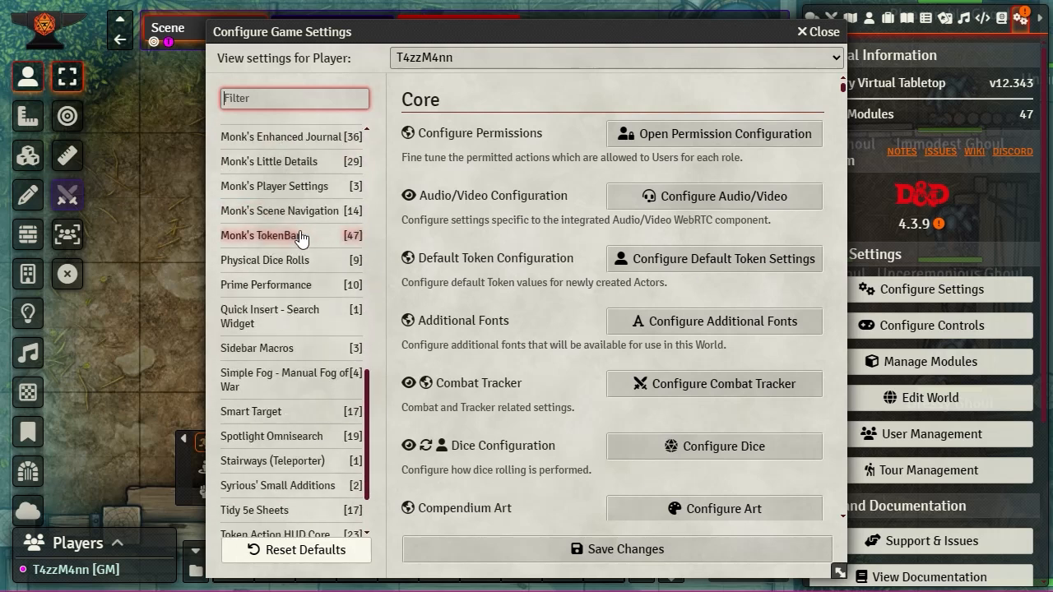
{"action": "left_click", "coordinate": [280, 167]}
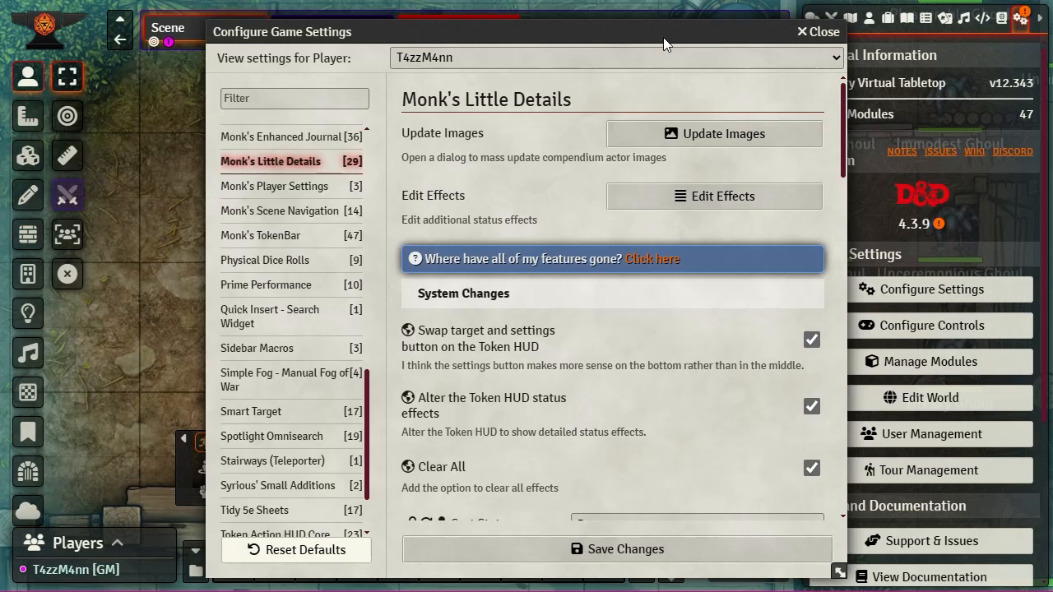
Look at the Update Images dialog for mass updating compendium actor images and close it.
{"action": "left_click", "coordinate": [722, 134]}
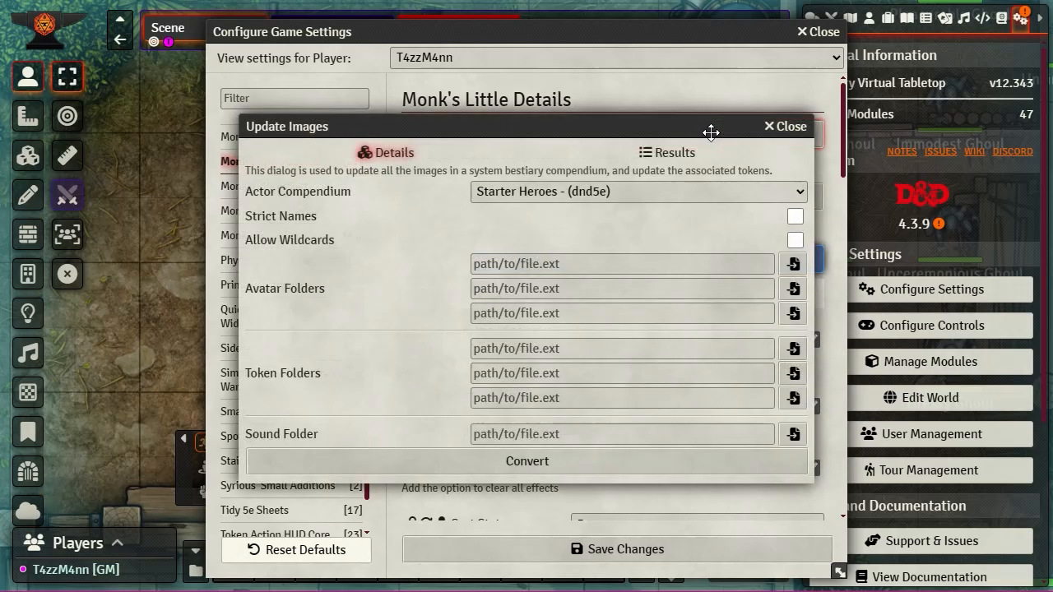
{"action": "scroll", "coordinate": [359, 255], "scroll_direction": "down", "scroll_amount": 2}
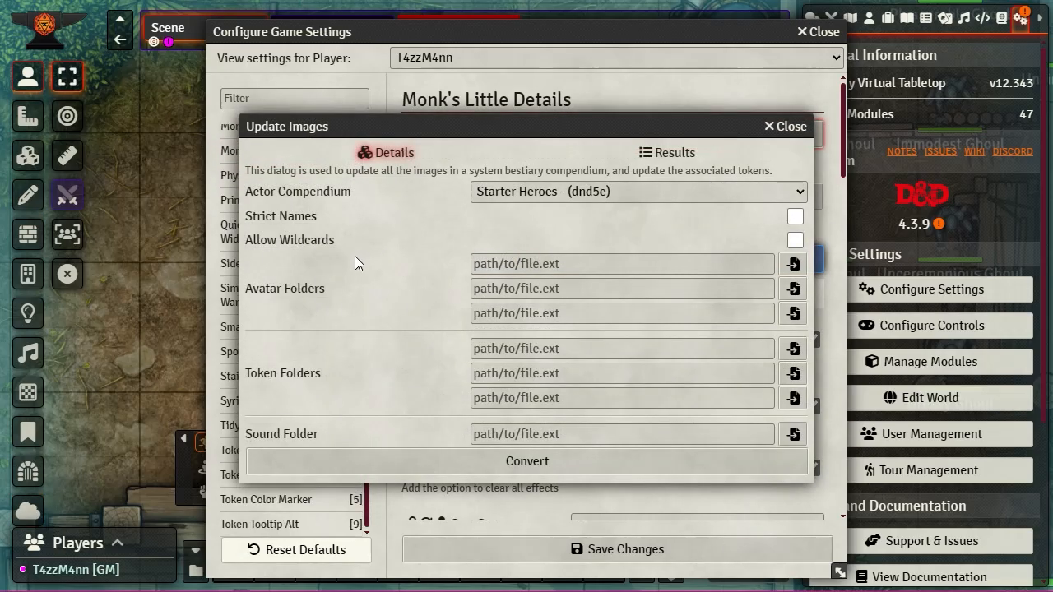
{"action": "scroll", "coordinate": [354, 256], "scroll_direction": "up", "scroll_amount": 5}
{"action": "left_click", "coordinate": [793, 128]}
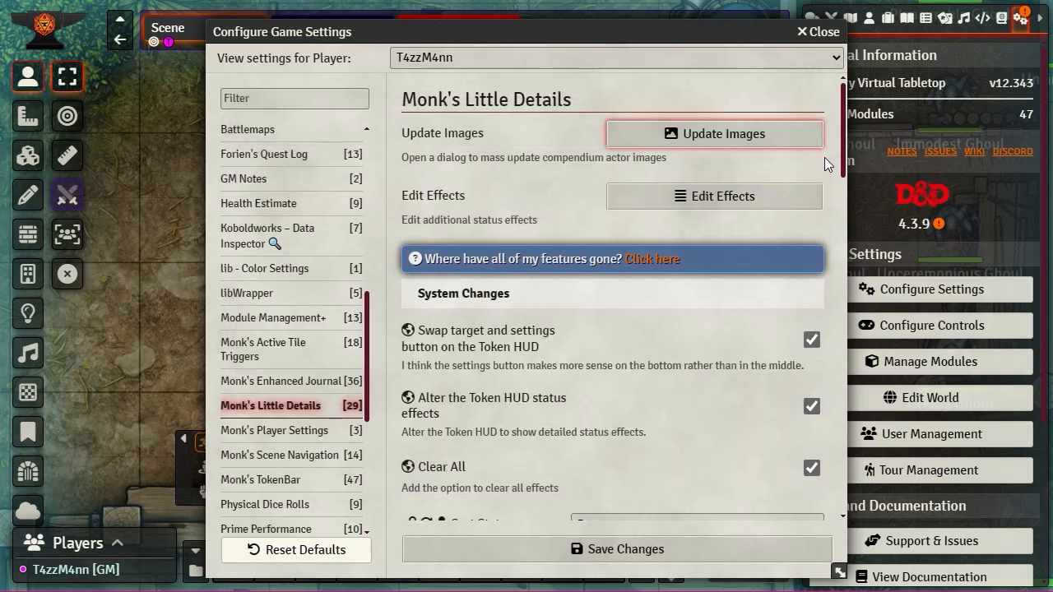
Look through the additional status effects in the Edit Effects dialog and close it.
{"action": "left_click", "coordinate": [728, 204]}
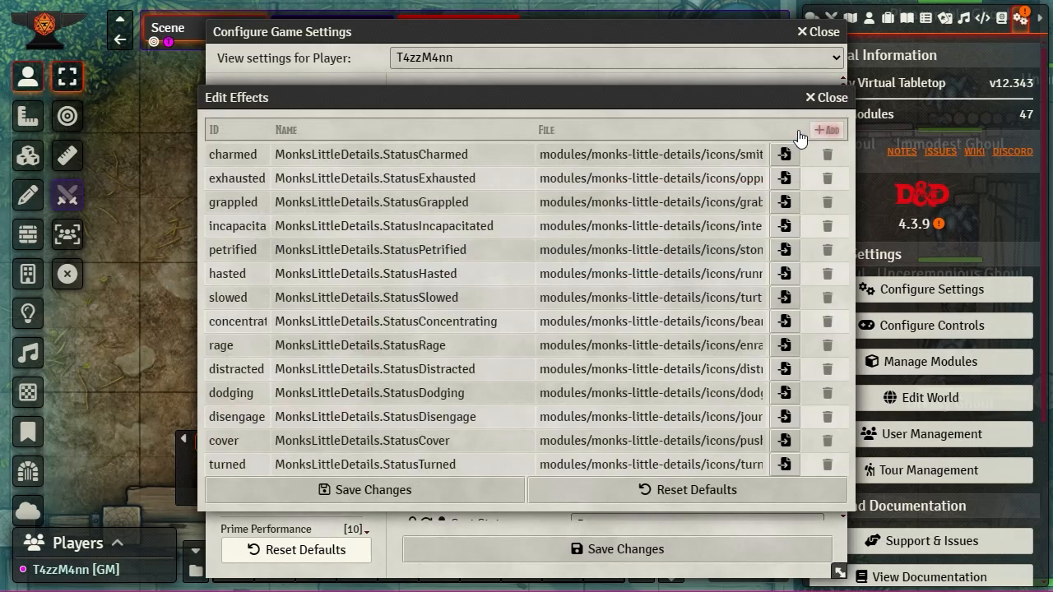
{"action": "key", "text": "Tab"}
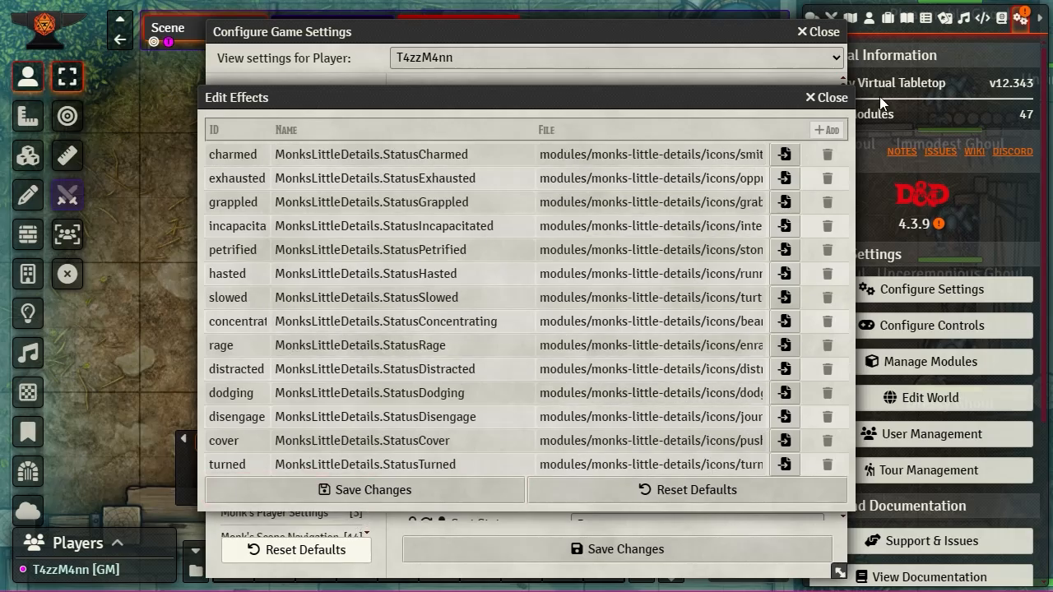
{"action": "left_click", "coordinate": [826, 97]}
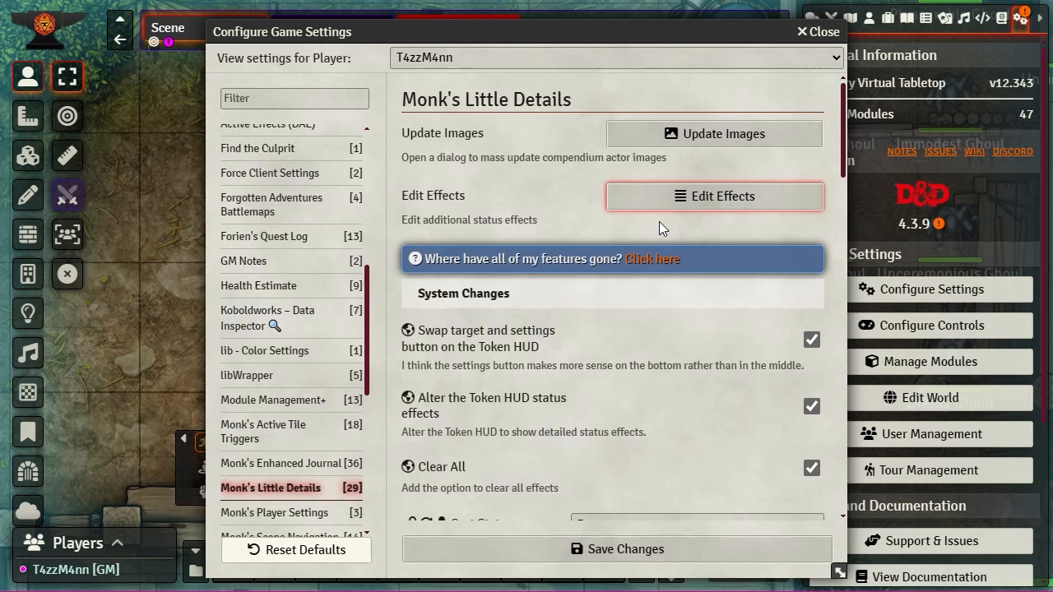
Review the Token HUD settings under System Changes and view the Sort Statuses choices, keeping Rows.
{"action": "scroll", "coordinate": [659, 223], "scroll_direction": "down", "scroll_amount": 2}
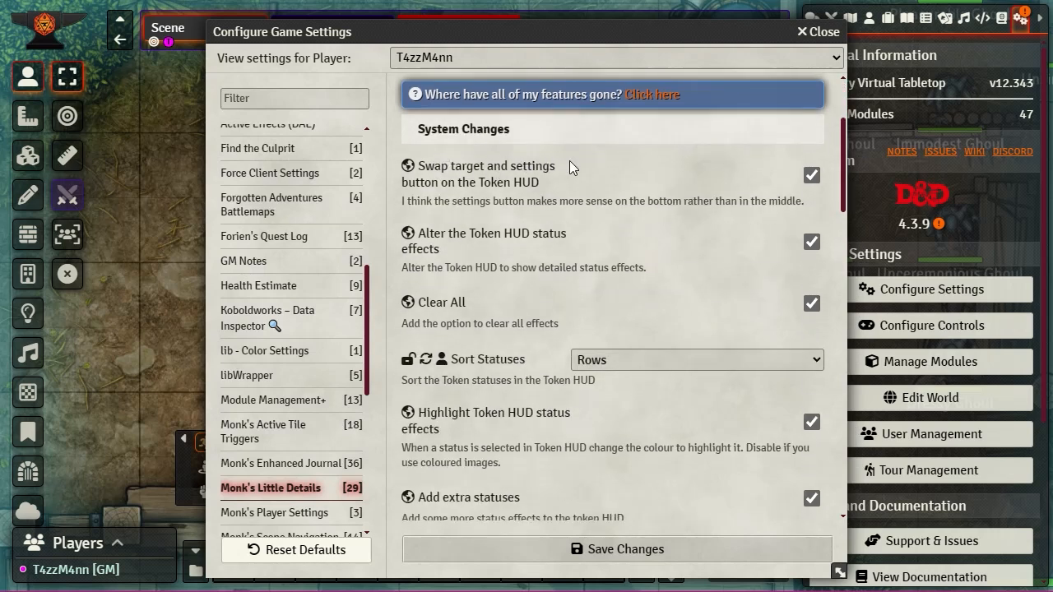
{"action": "scroll", "coordinate": [604, 243], "scroll_direction": "down", "scroll_amount": 1}
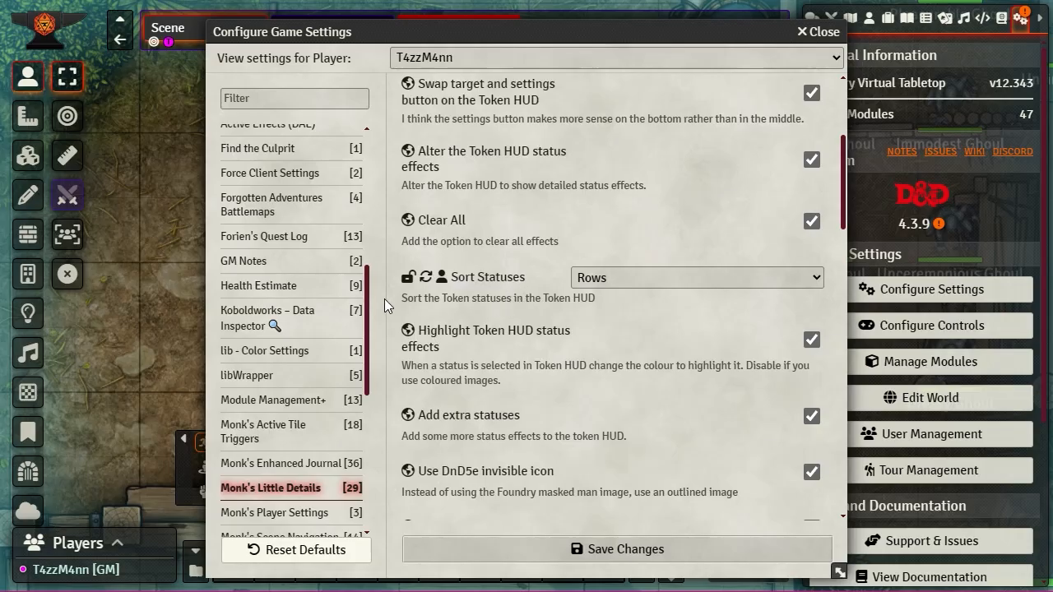
{"action": "left_click", "coordinate": [816, 277]}
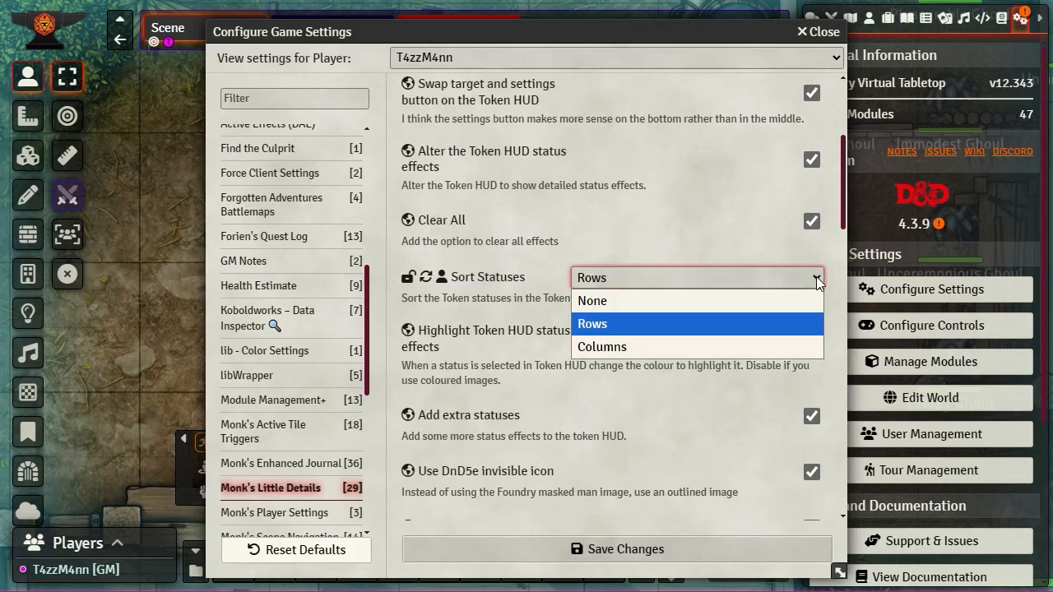
{"action": "left_click", "coordinate": [816, 277]}
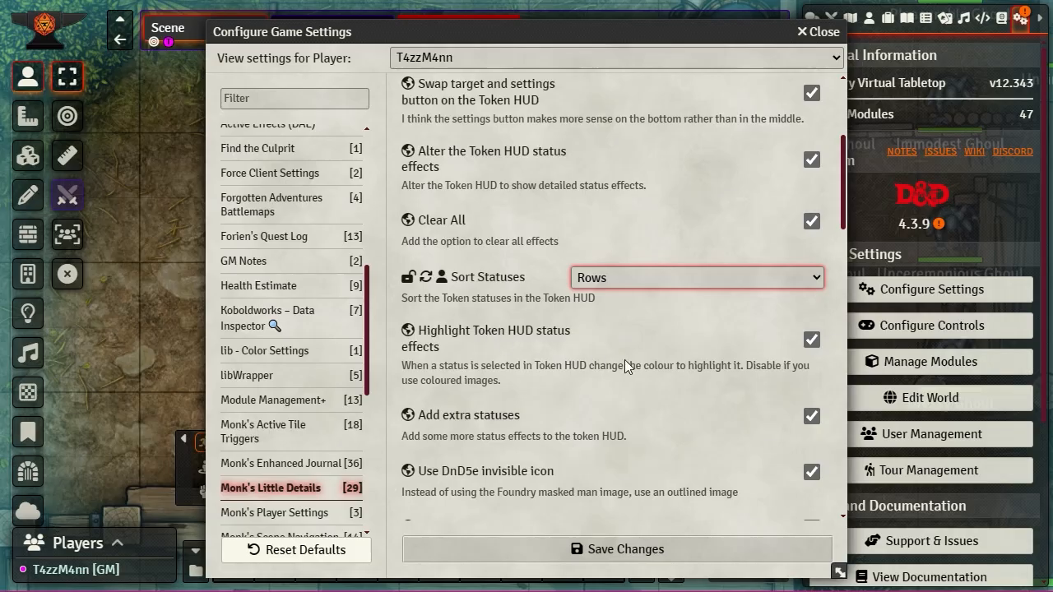
Set the Directory padding of the sidebar directories to 1.
{"action": "scroll", "coordinate": [671, 387], "scroll_direction": "down", "scroll_amount": 2}
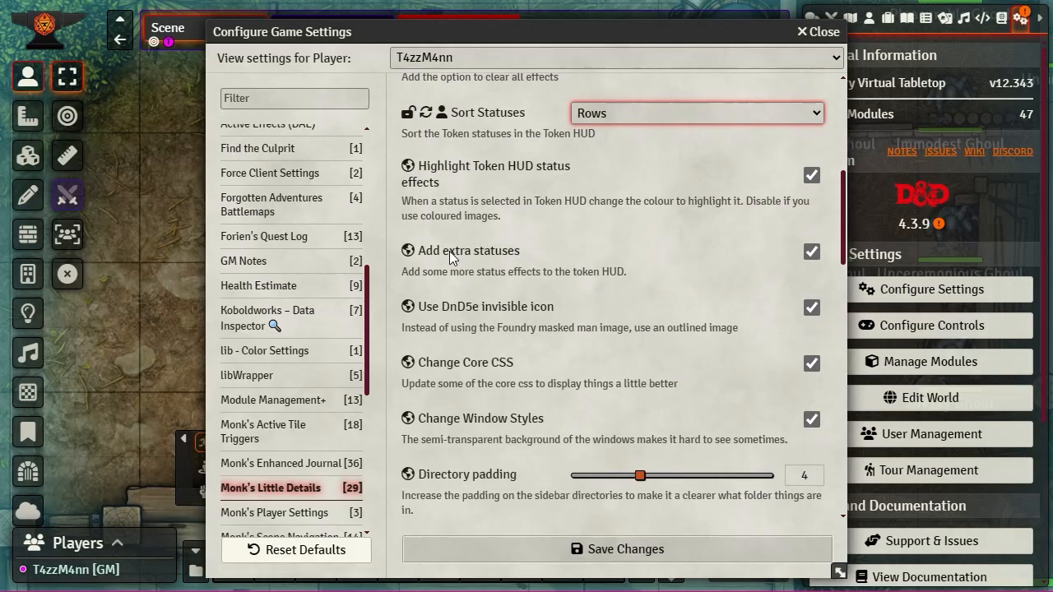
{"action": "scroll", "coordinate": [687, 366], "scroll_direction": "down", "scroll_amount": 1}
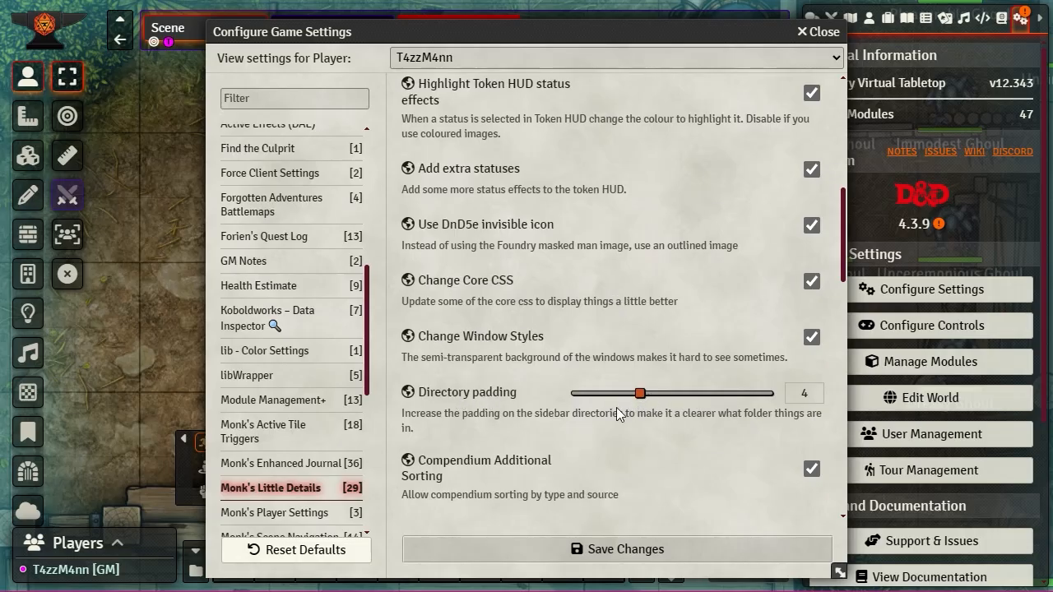
{"action": "left_click_drag", "start_coordinate": [640, 393], "coordinate": [576, 394]}
Enable the Find my Token setting under Added Features.
{"action": "scroll", "coordinate": [537, 430], "scroll_direction": "down", "scroll_amount": 2}
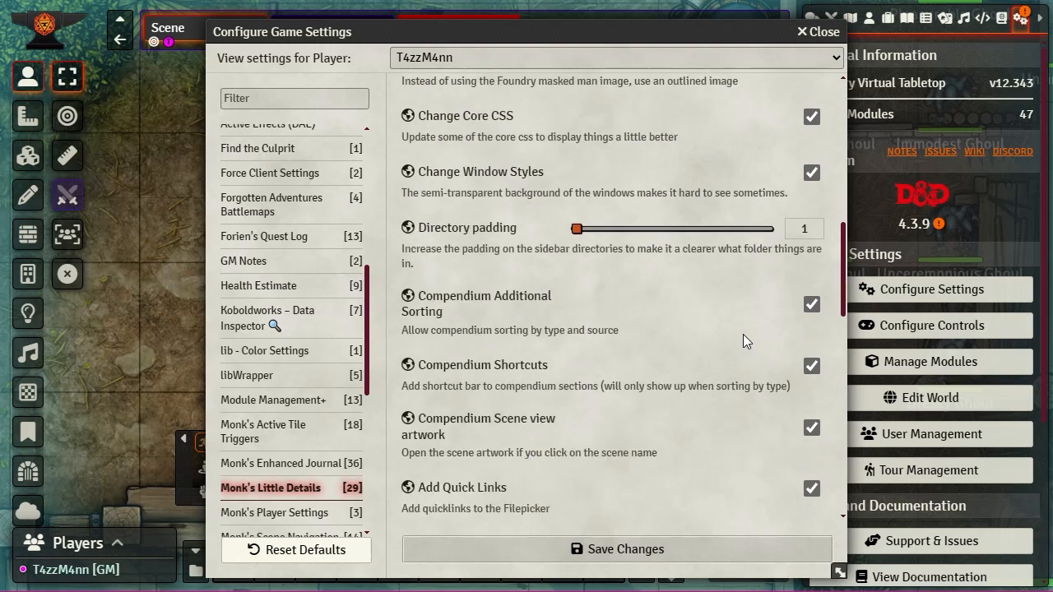
{"action": "scroll", "coordinate": [743, 334], "scroll_direction": "down", "scroll_amount": 1}
{"action": "scroll", "coordinate": [664, 331], "scroll_direction": "down", "scroll_amount": 2}
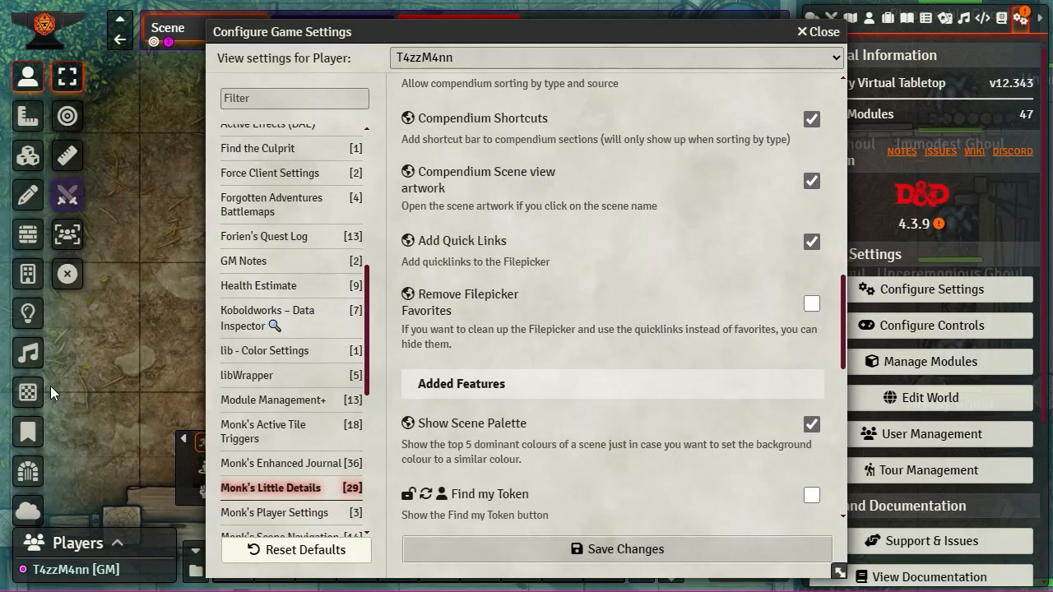
{"action": "scroll", "coordinate": [641, 349], "scroll_direction": "down", "scroll_amount": 2}
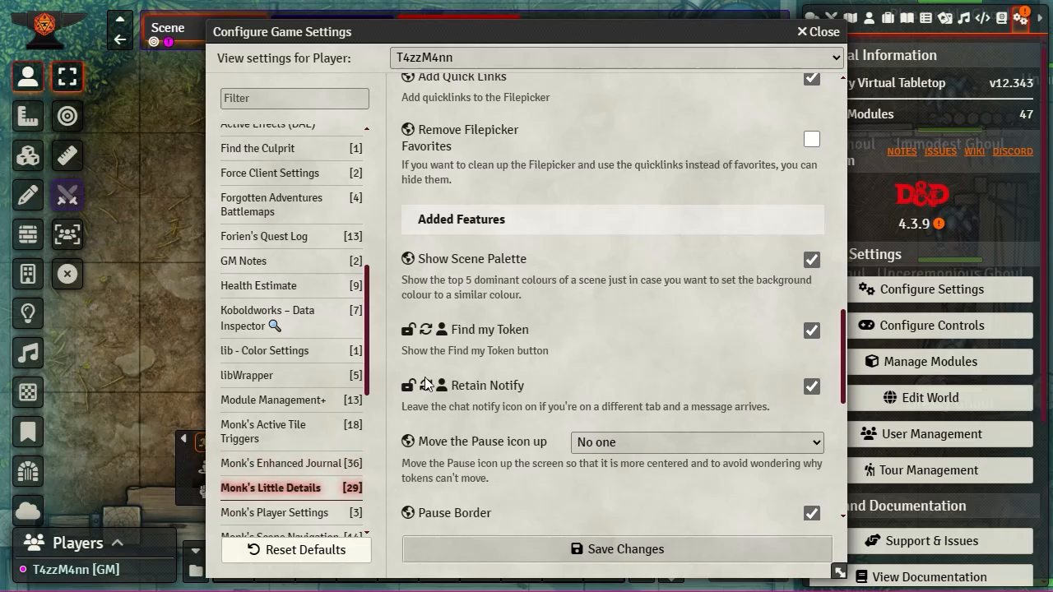
Move the settings window into the screen's corner and collapse it to inspect the pause icon over the scene.
{"action": "scroll", "coordinate": [567, 352], "scroll_direction": "down", "scroll_amount": 2}
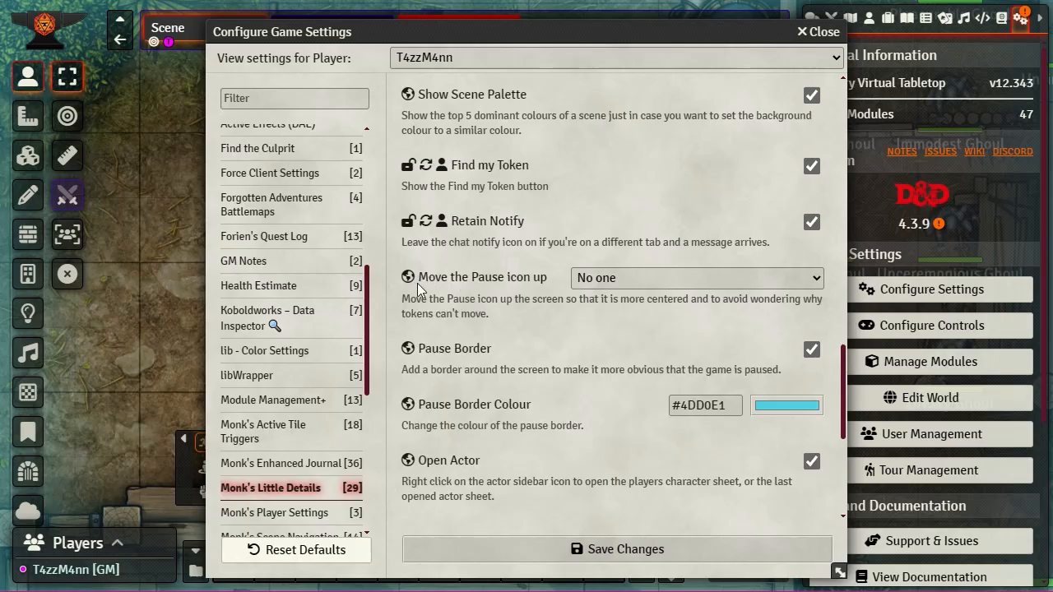
{"action": "left_click_drag", "start_coordinate": [507, 33], "coordinate": [10, 10]}
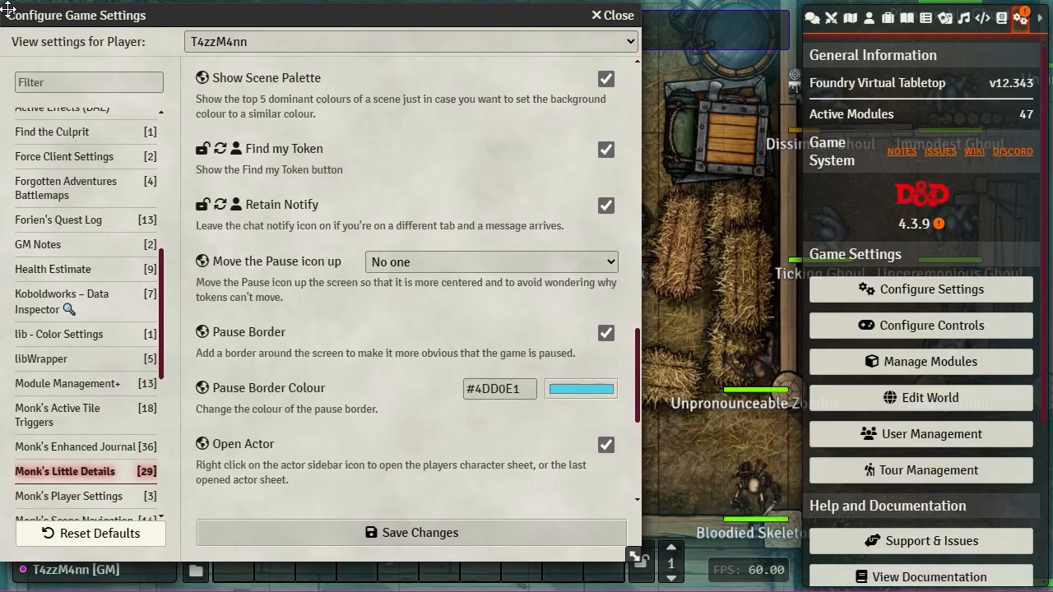
{"action": "double_click", "coordinate": [405, 14]}
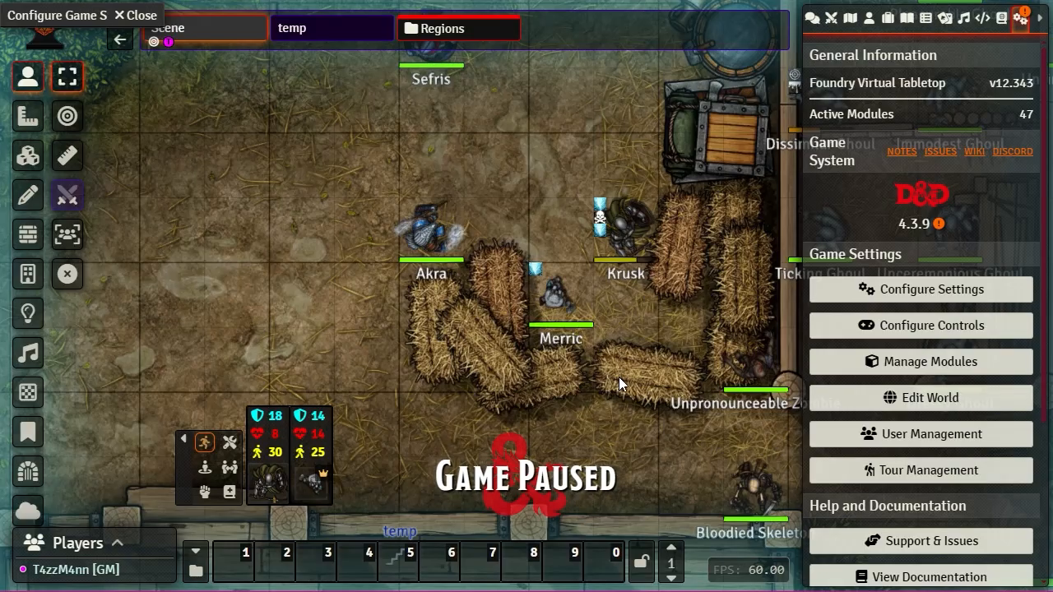
{"action": "left_click_drag", "start_coordinate": [618, 377], "coordinate": [671, 394]}
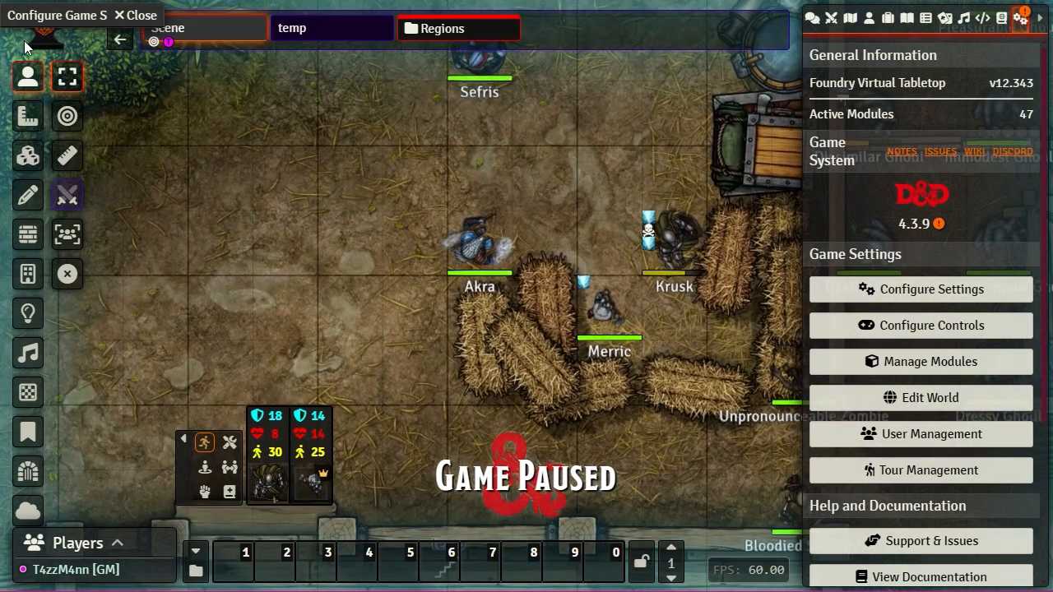
Restore the collapsed settings window and view the Move the Pause icon up choices, keeping No one.
{"action": "double_click", "coordinate": [56, 18]}
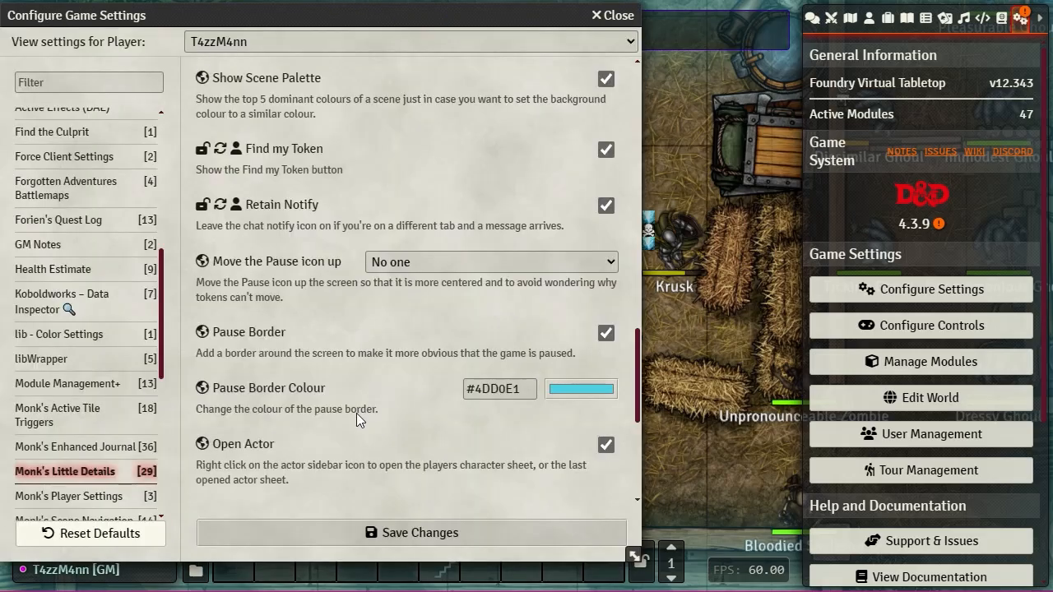
{"action": "left_click", "coordinate": [610, 262]}
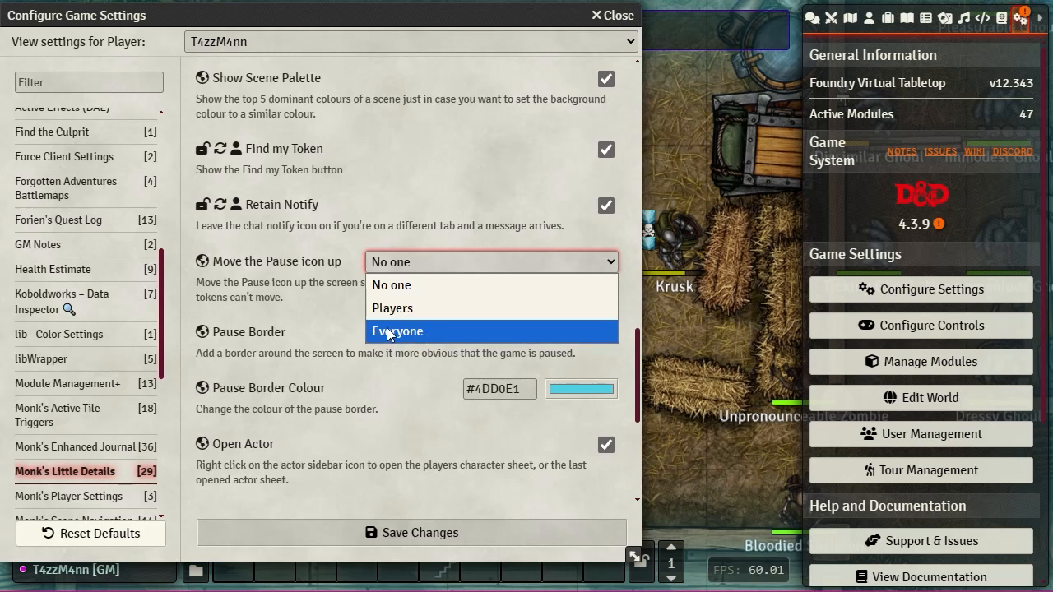
{"action": "left_click", "coordinate": [262, 353]}
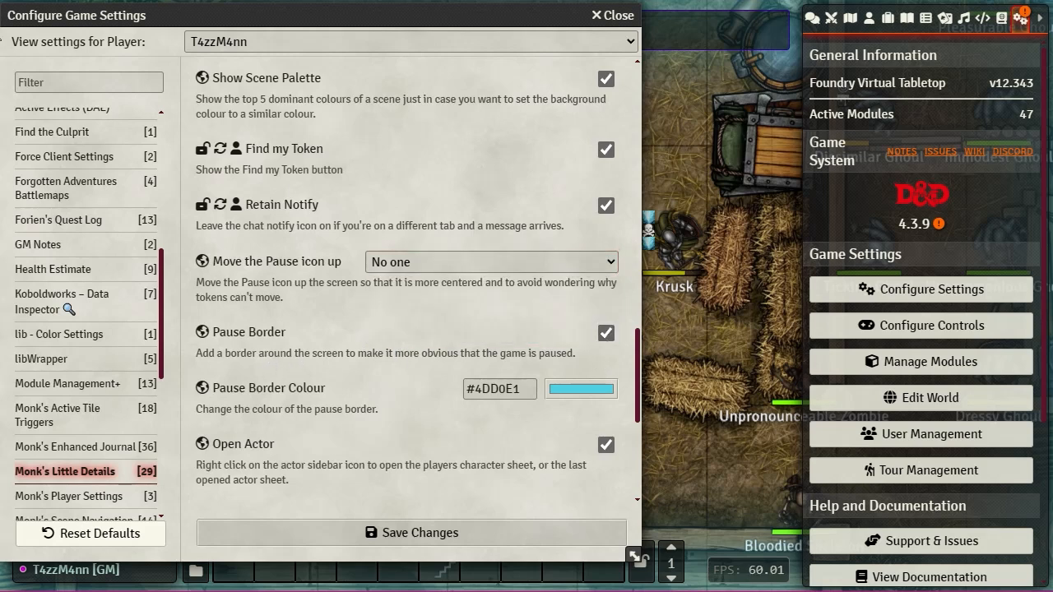
Set the Pause Border Colour to magenta with RGB 255, 0, 247.
{"action": "left_click", "coordinate": [607, 389]}
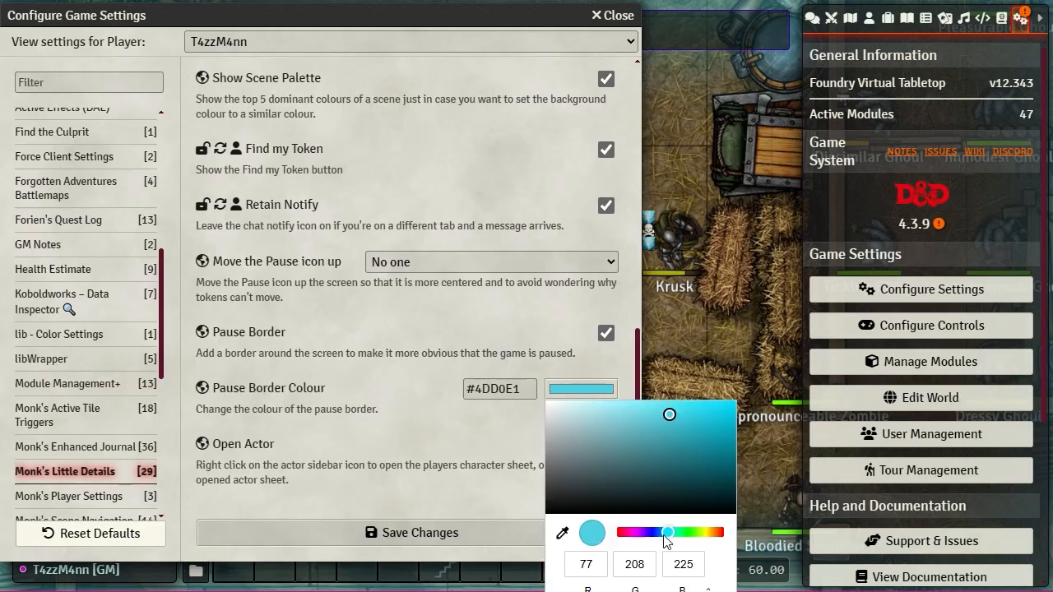
{"action": "left_click_drag", "start_coordinate": [668, 532], "coordinate": [635, 532]}
{"action": "left_click_drag", "start_coordinate": [723, 418], "coordinate": [736, 401]}
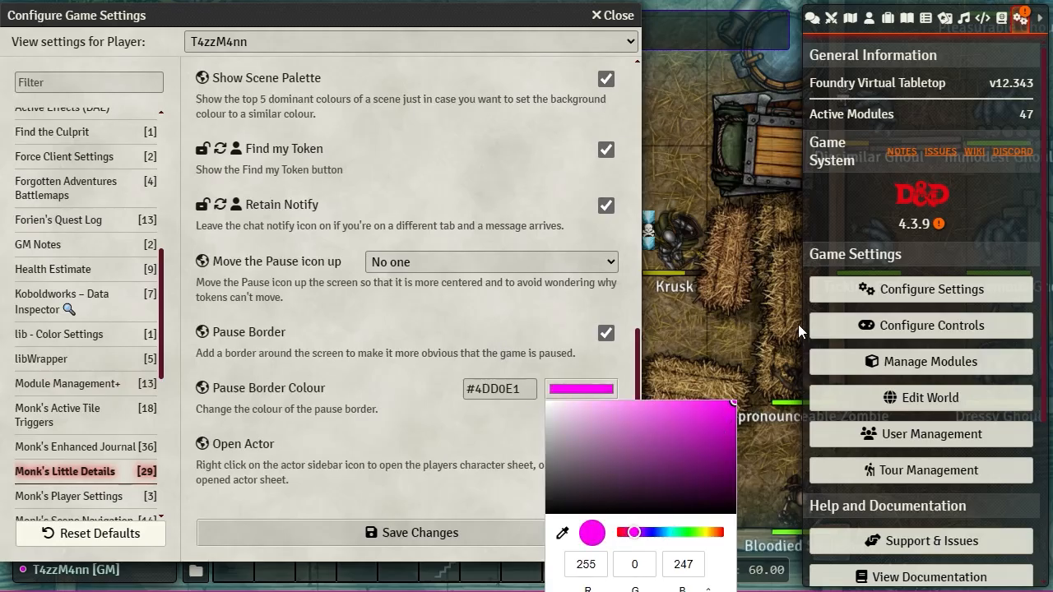
Set the blue value of the Pause Border Colour to 255 for the colour #ff00ff.
{"action": "double_click", "coordinate": [690, 567]}
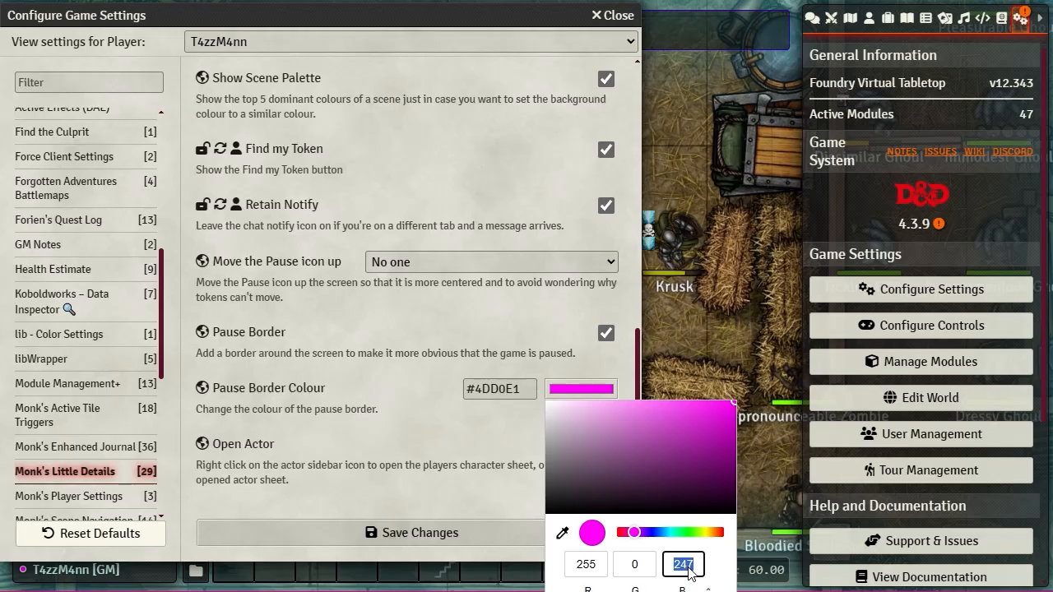
{"action": "type", "text": "255"}
{"action": "left_click", "coordinate": [441, 498]}
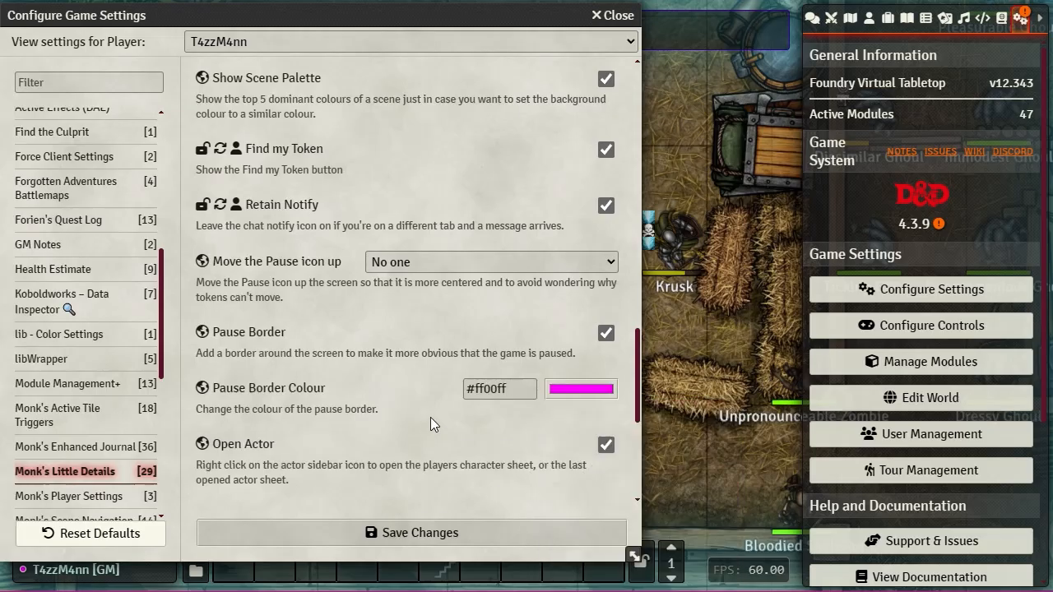
Review the remaining Added Features settings and view the Dual Monitor choices, keeping None.
{"action": "scroll", "coordinate": [301, 417], "scroll_direction": "down", "scroll_amount": 1}
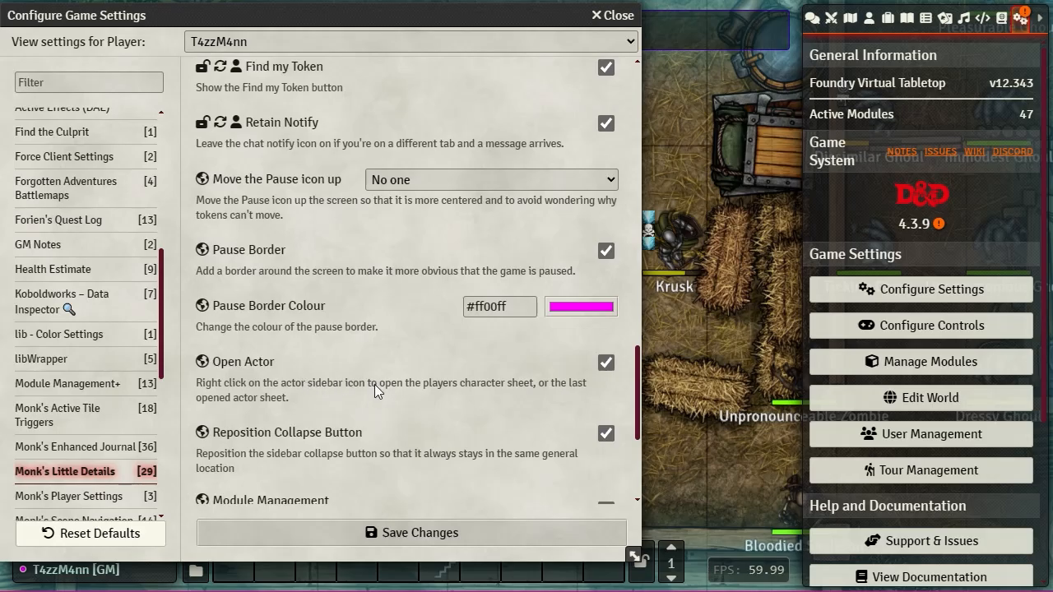
{"action": "scroll", "coordinate": [471, 385], "scroll_direction": "down", "scroll_amount": 2}
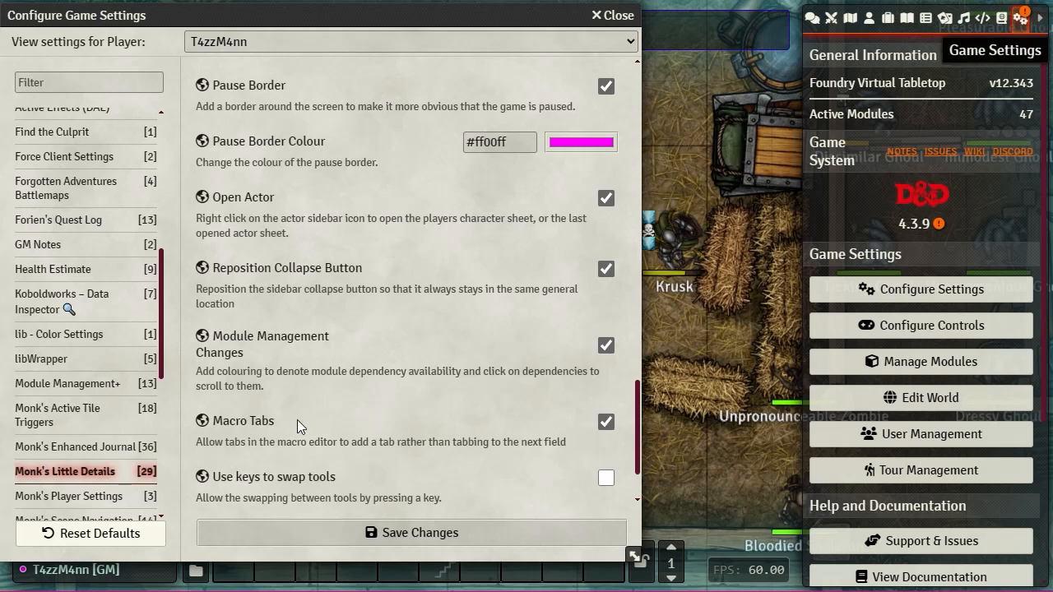
{"action": "scroll", "coordinate": [451, 333], "scroll_direction": "down", "scroll_amount": 2}
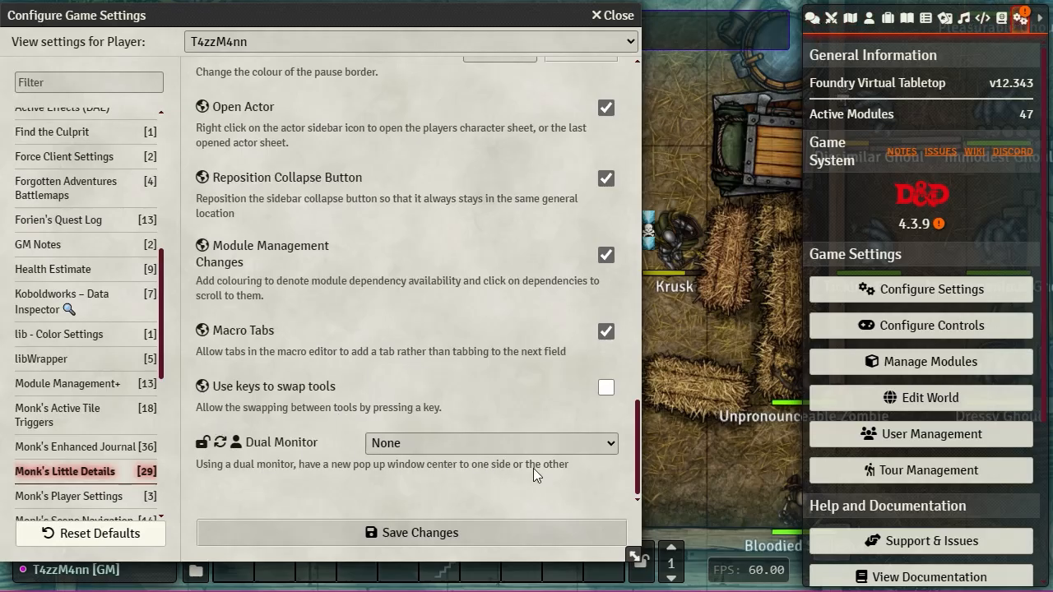
{"action": "left_click", "coordinate": [609, 441]}
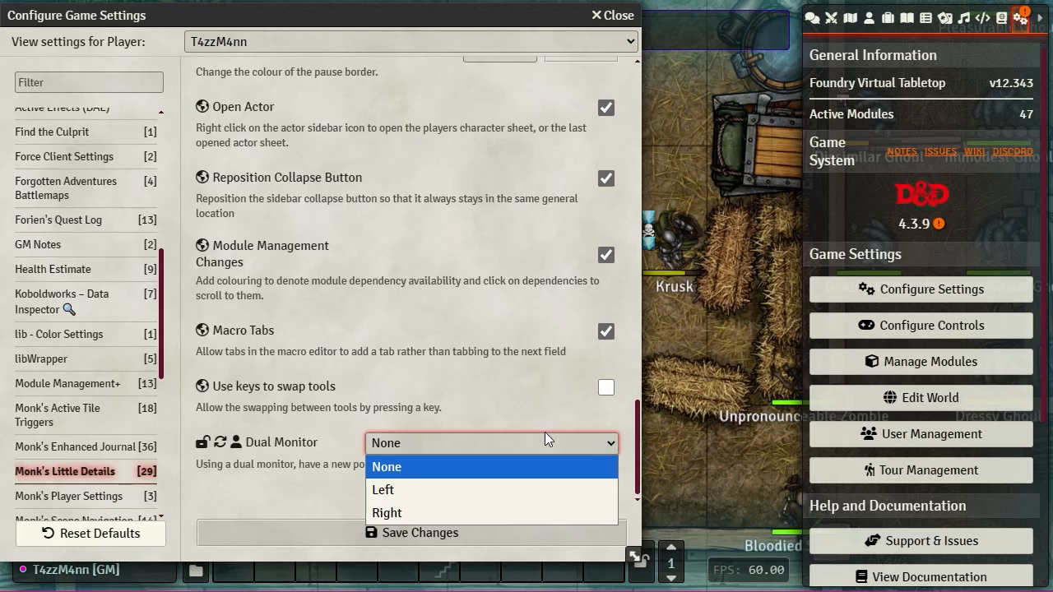
{"action": "left_click", "coordinate": [531, 414]}
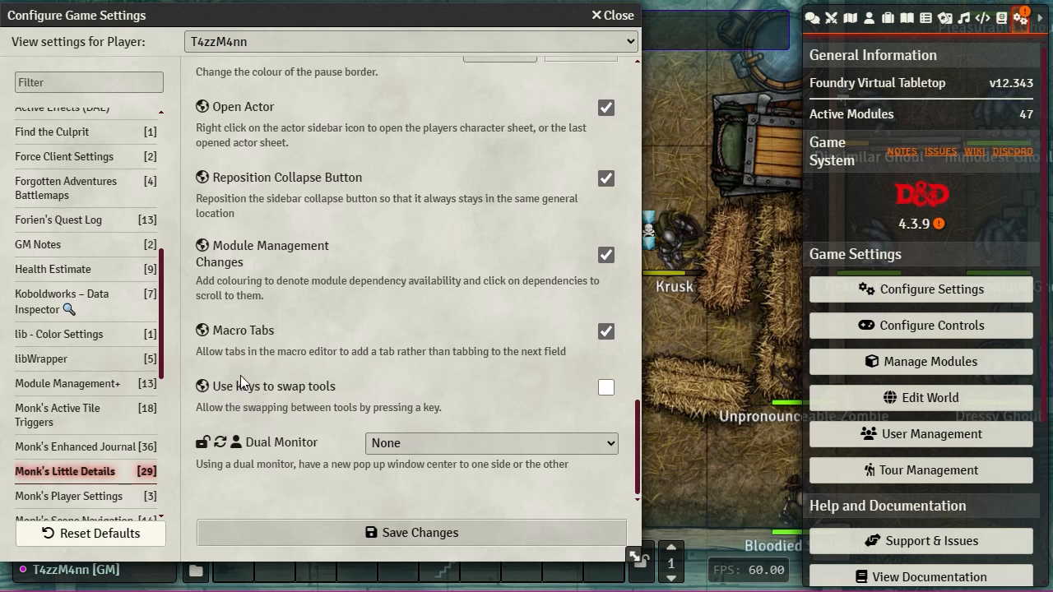
Save the changed module settings and pause the game to show the new border around the scene.
{"action": "scroll", "coordinate": [436, 370], "scroll_direction": "up", "scroll_amount": 5}
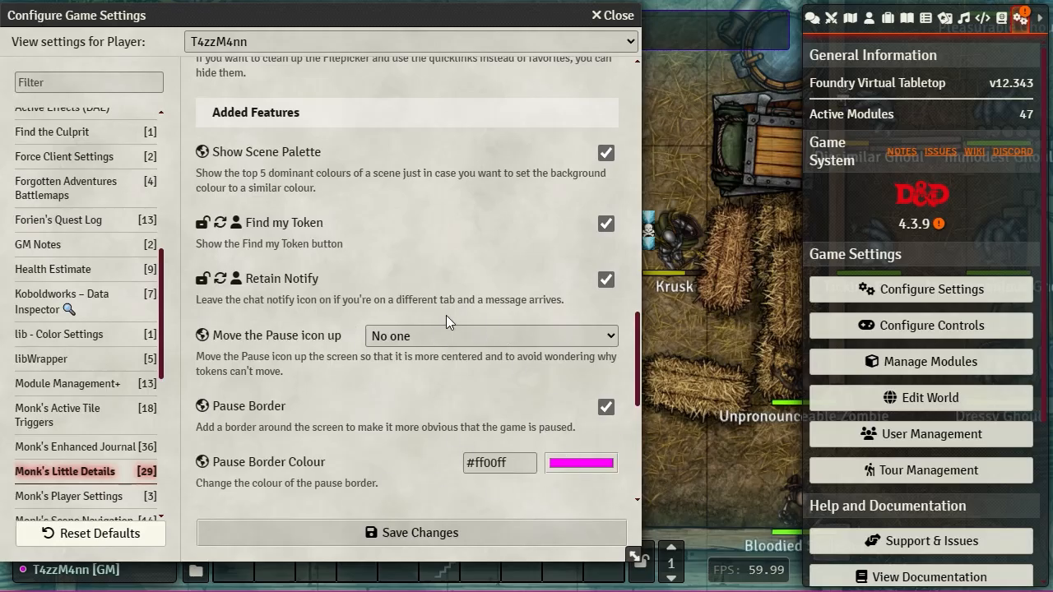
{"action": "scroll", "coordinate": [475, 339], "scroll_direction": "up", "scroll_amount": 1}
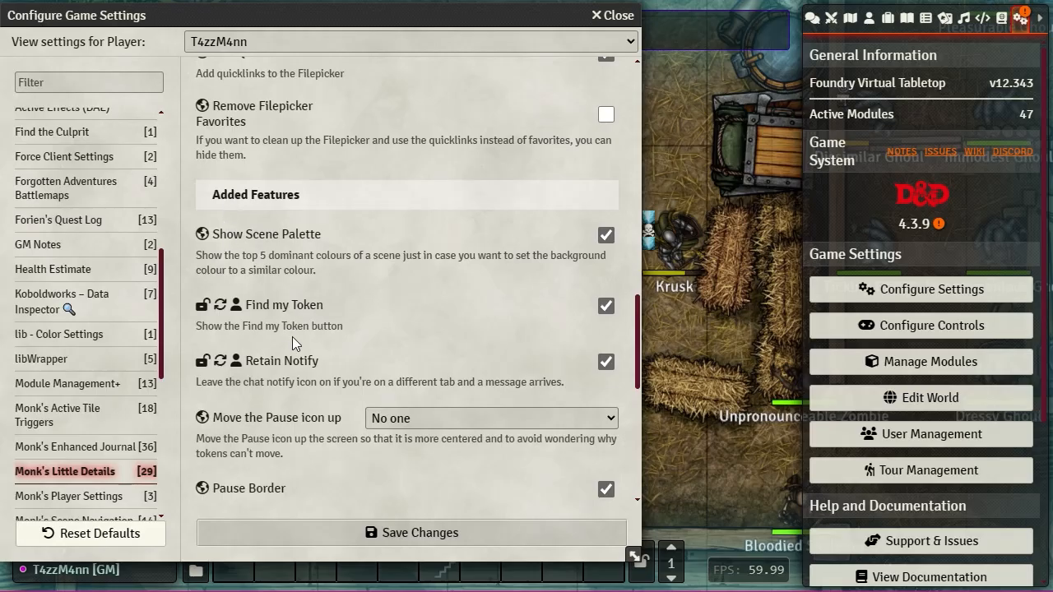
{"action": "scroll", "coordinate": [405, 367], "scroll_direction": "up", "scroll_amount": 3}
{"action": "scroll", "coordinate": [403, 366], "scroll_direction": "down", "scroll_amount": 4}
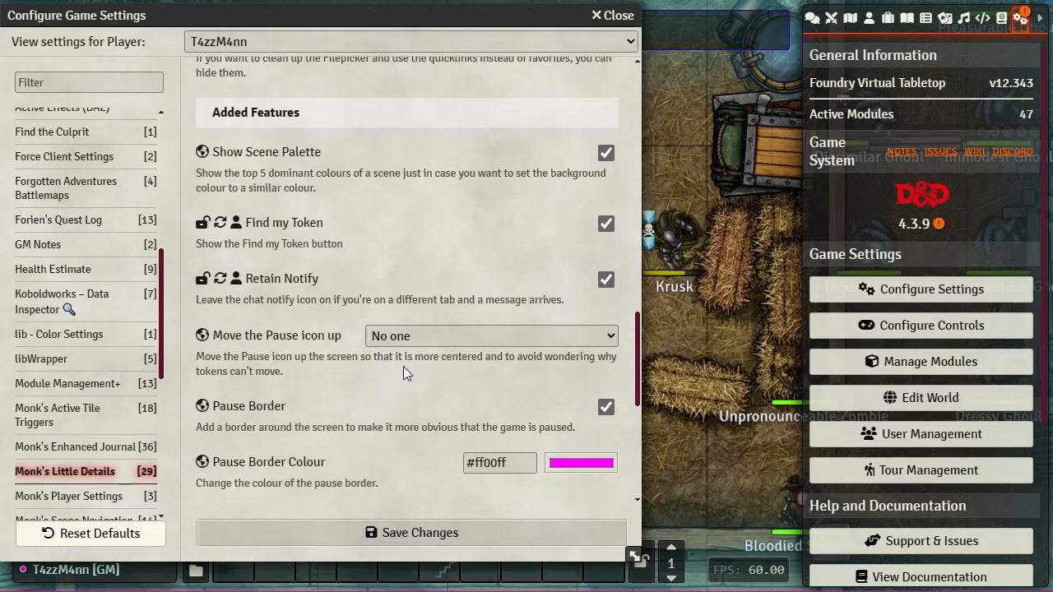
{"action": "scroll", "coordinate": [403, 373], "scroll_direction": "down", "scroll_amount": 1}
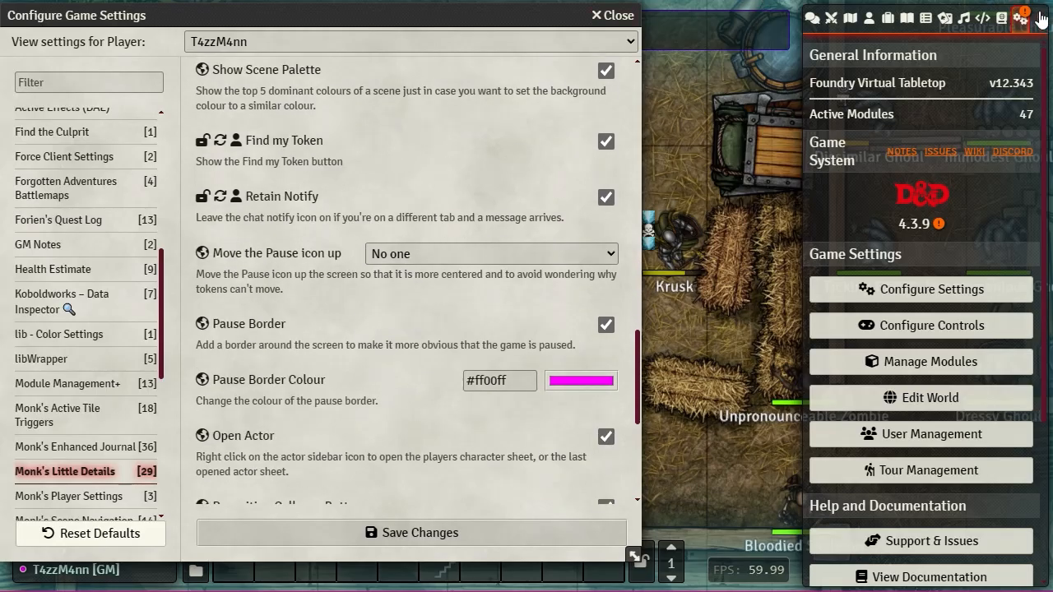
{"action": "left_click", "coordinate": [421, 534]}
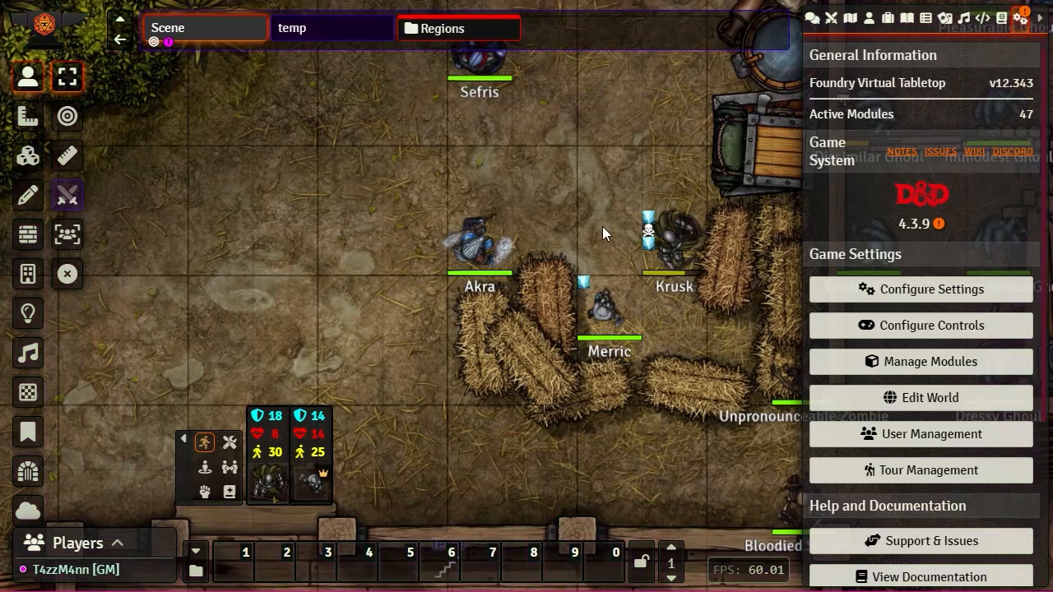
{"action": "key", "text": "space"}
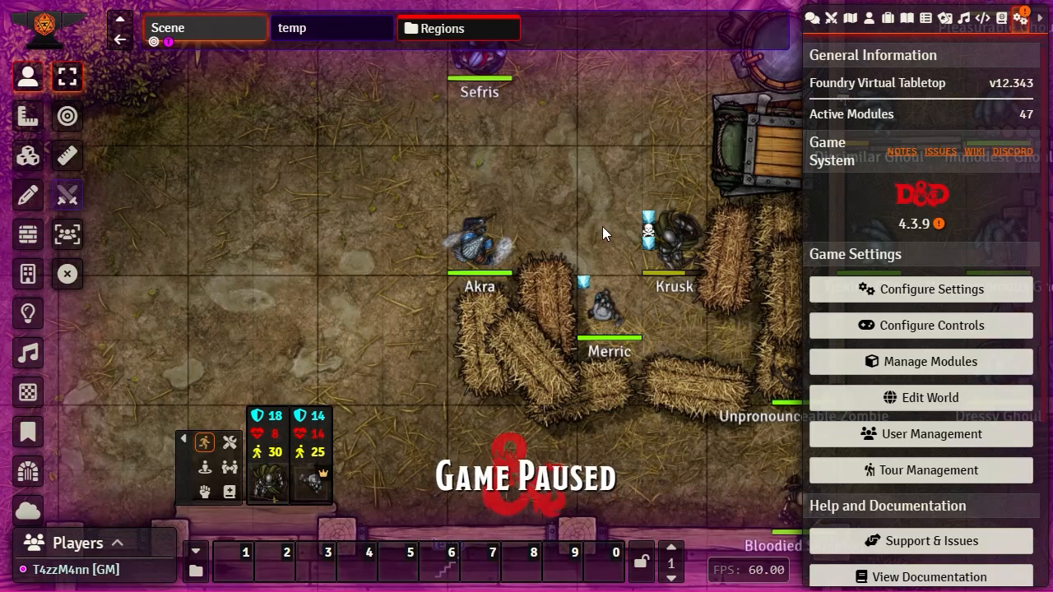